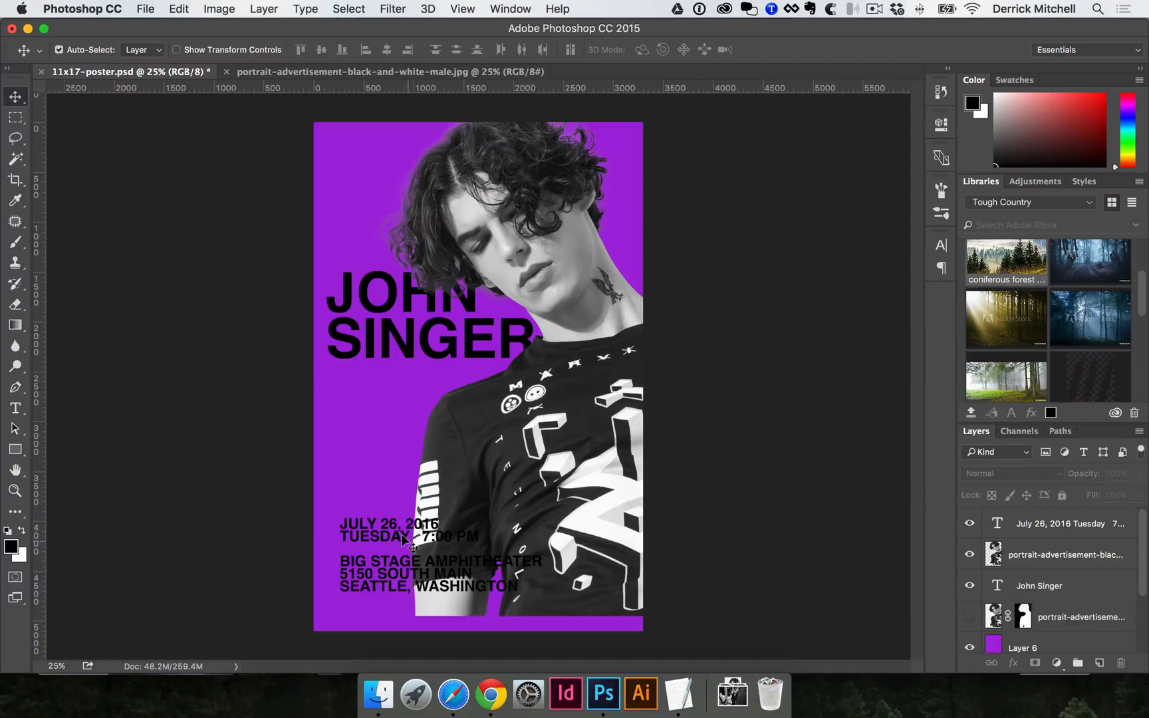
- Try nudging the event details and shifting the portrait lower on the poster, and undo the portrait moves
mouse_move(397, 545)
left_mouse_down()
mouse_move(393, 432)
mouse_move(403, 550)
left_mouse_up()
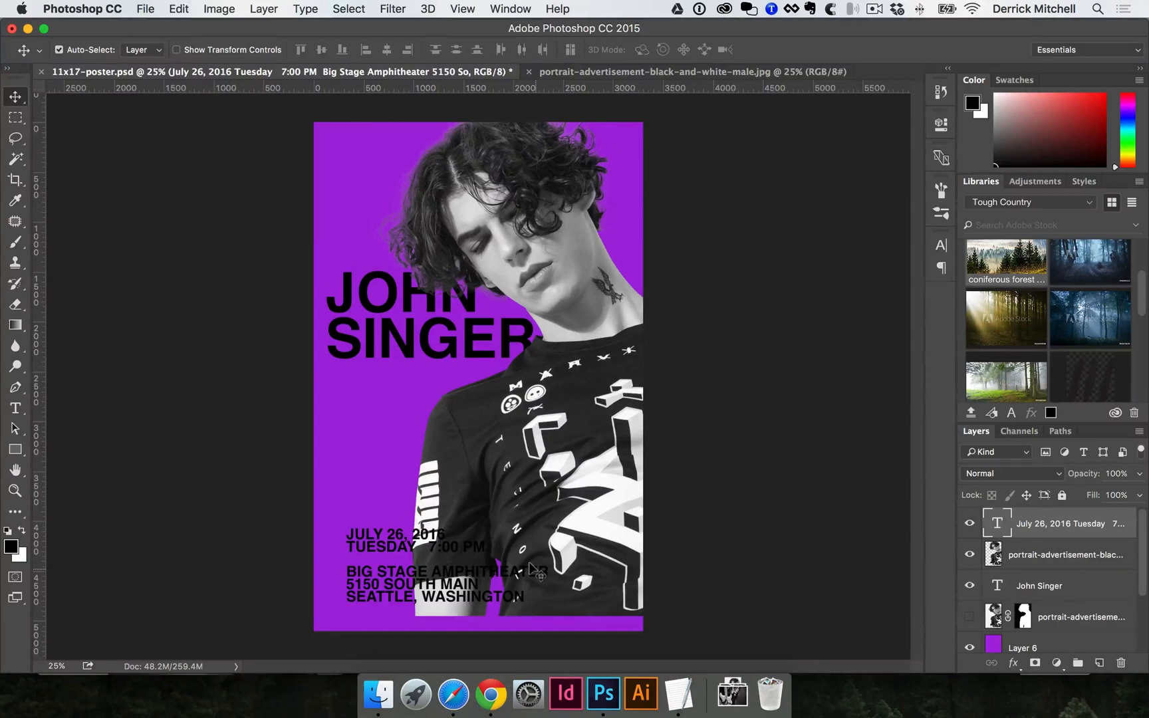
left_click(595, 440)
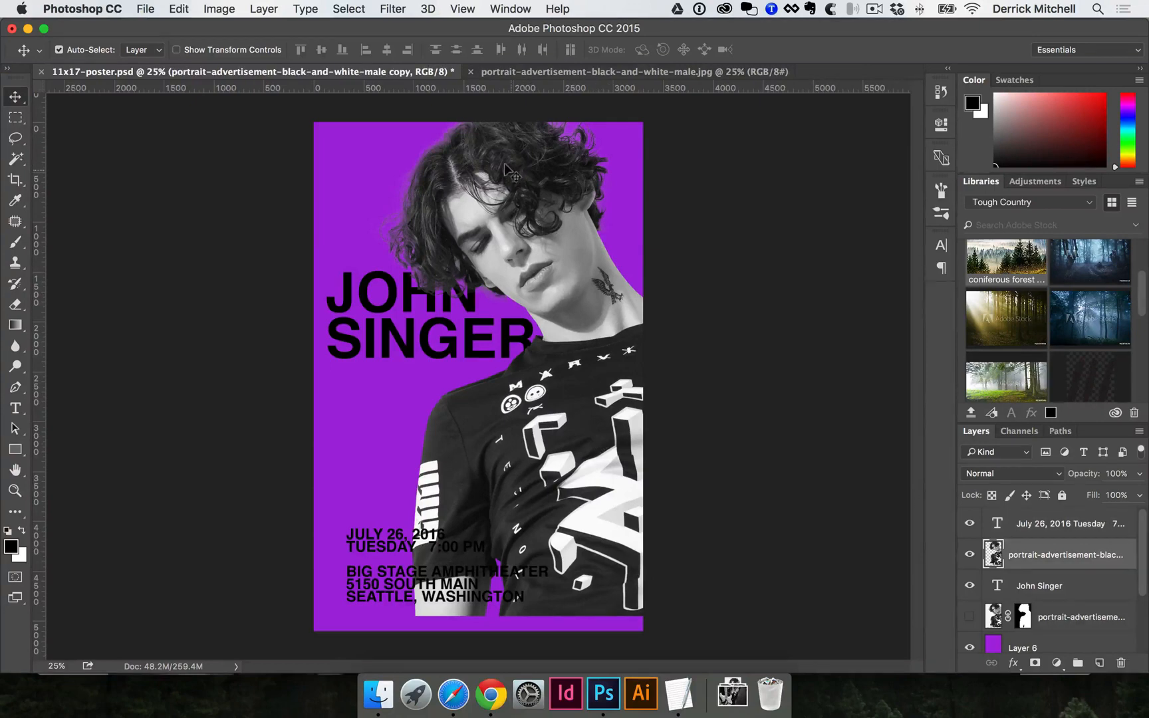
left_click_drag(505, 165, 516, 174)
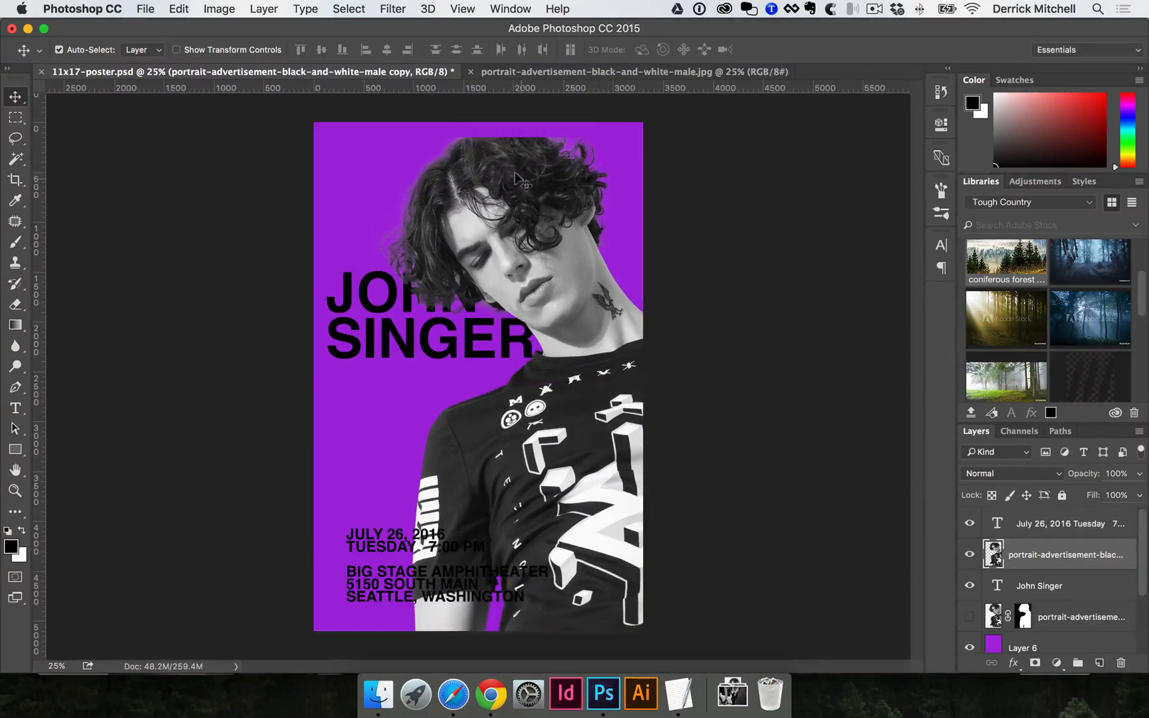
key("super+z")
left_click_drag(515, 174, 515, 195)
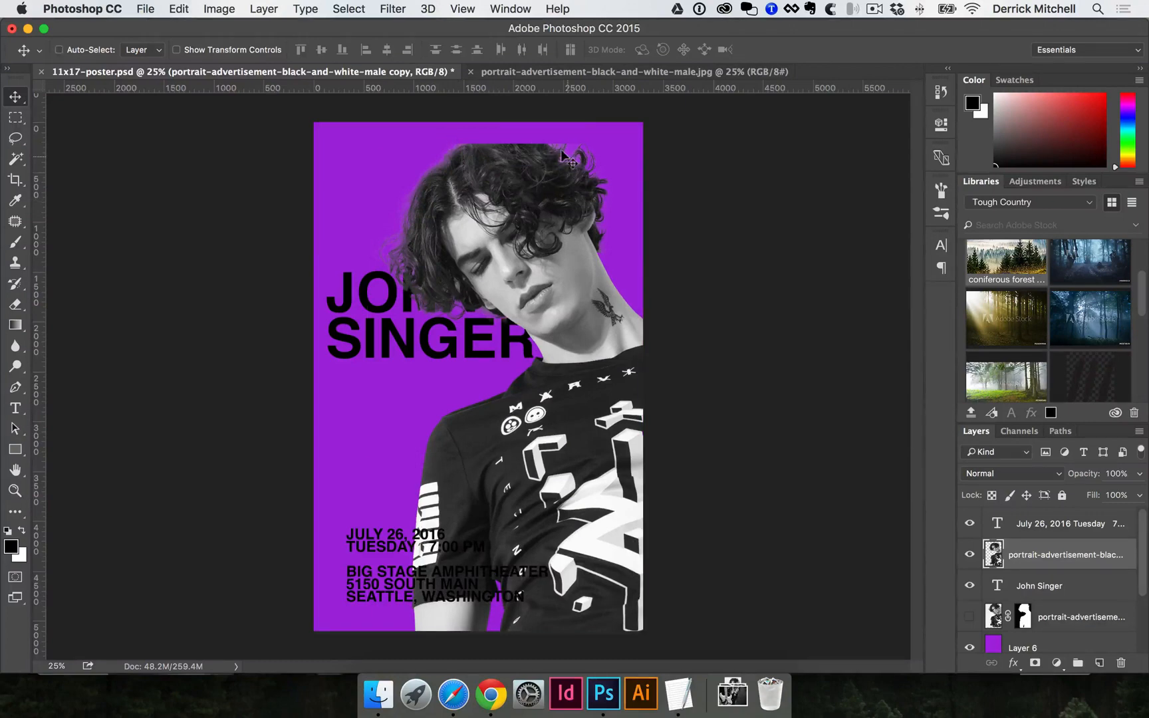
key("super+z")
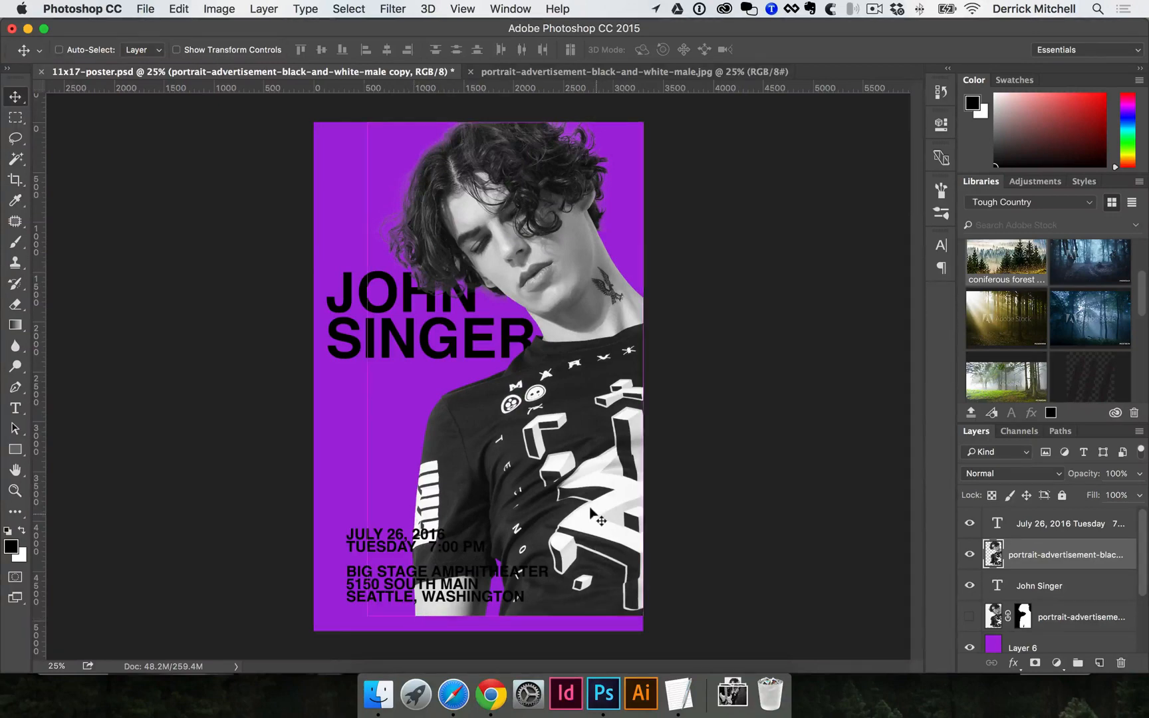
- Scale the portrait up to about 103.8% so that it extends past the poster's bottom edge
key("super+t")
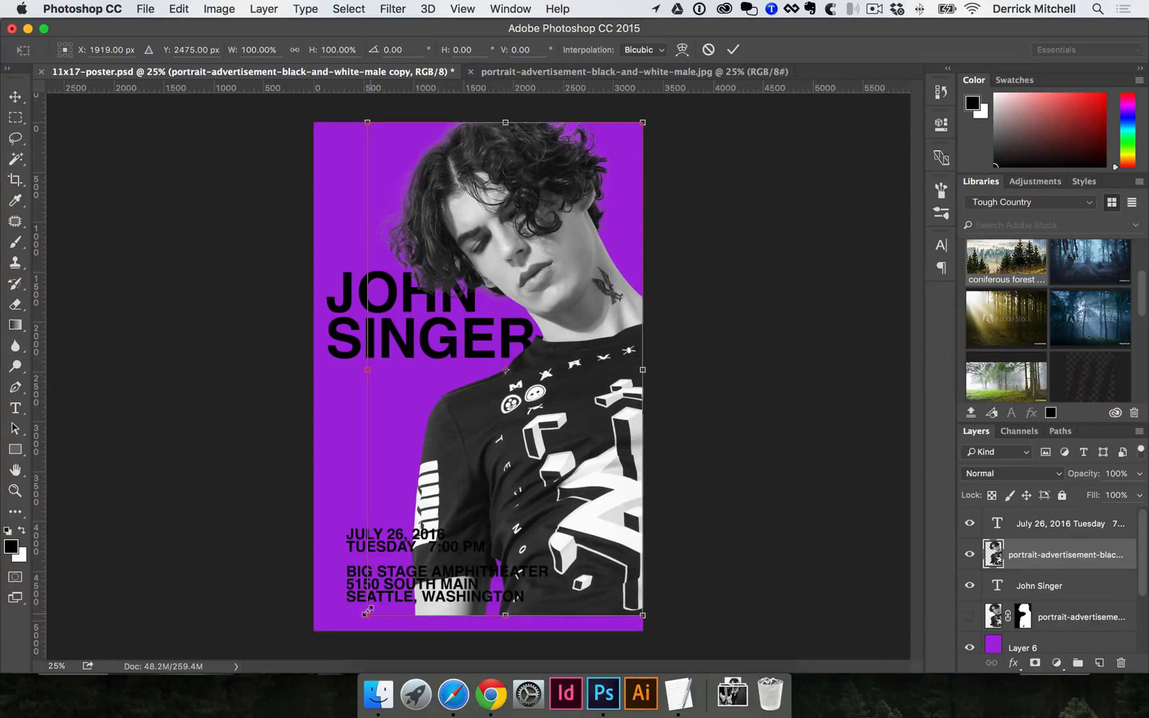
left_click_drag(367, 615, 380, 641)
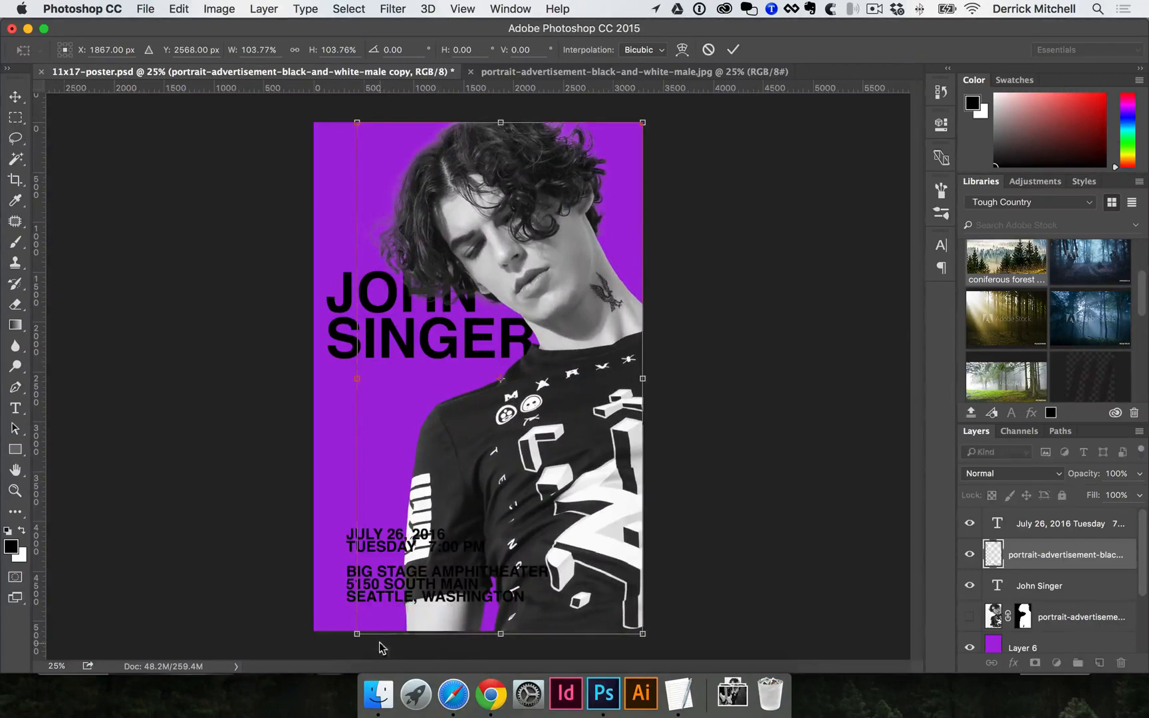
key("Return")
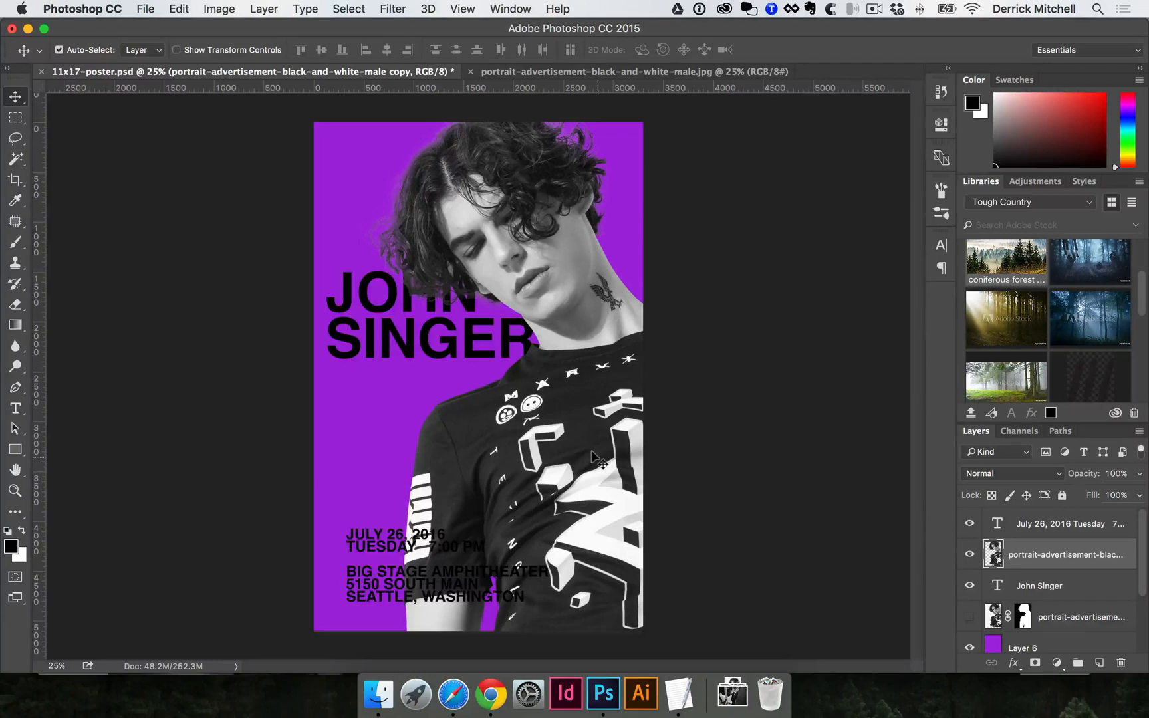
- Put "7:00 PM" on its own line in the event details and move the text block up beneath the title
left_click_drag(389, 537, 374, 461)
double_click(374, 460)
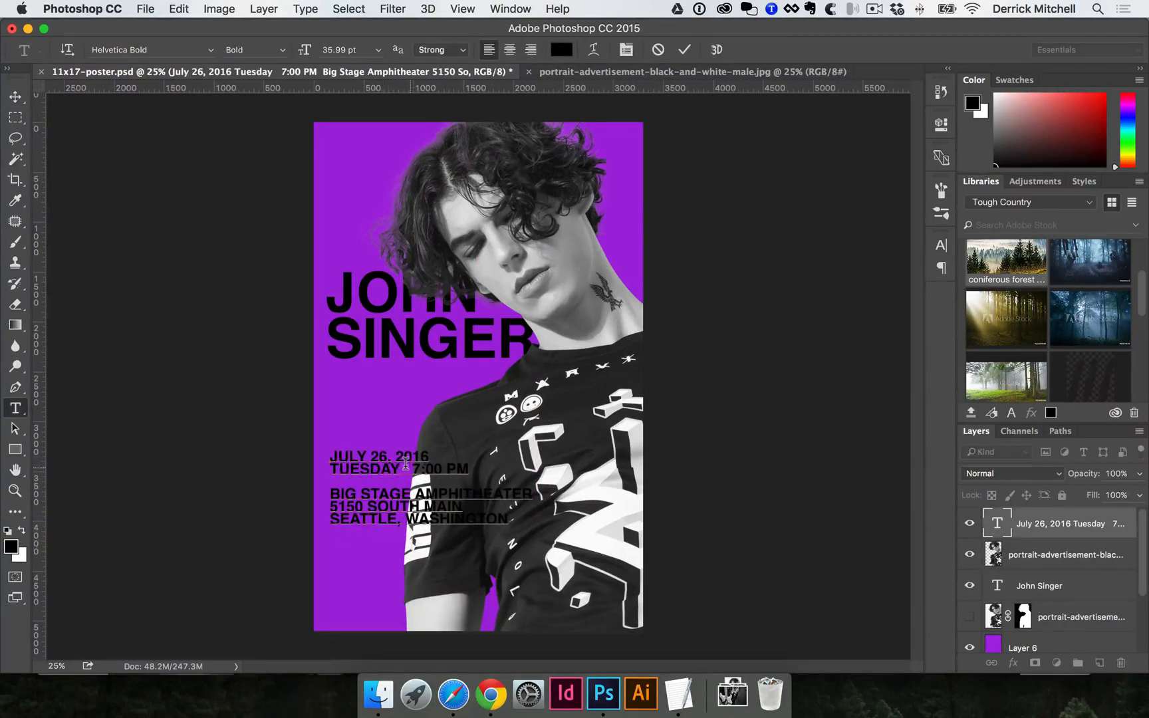
key("Return")
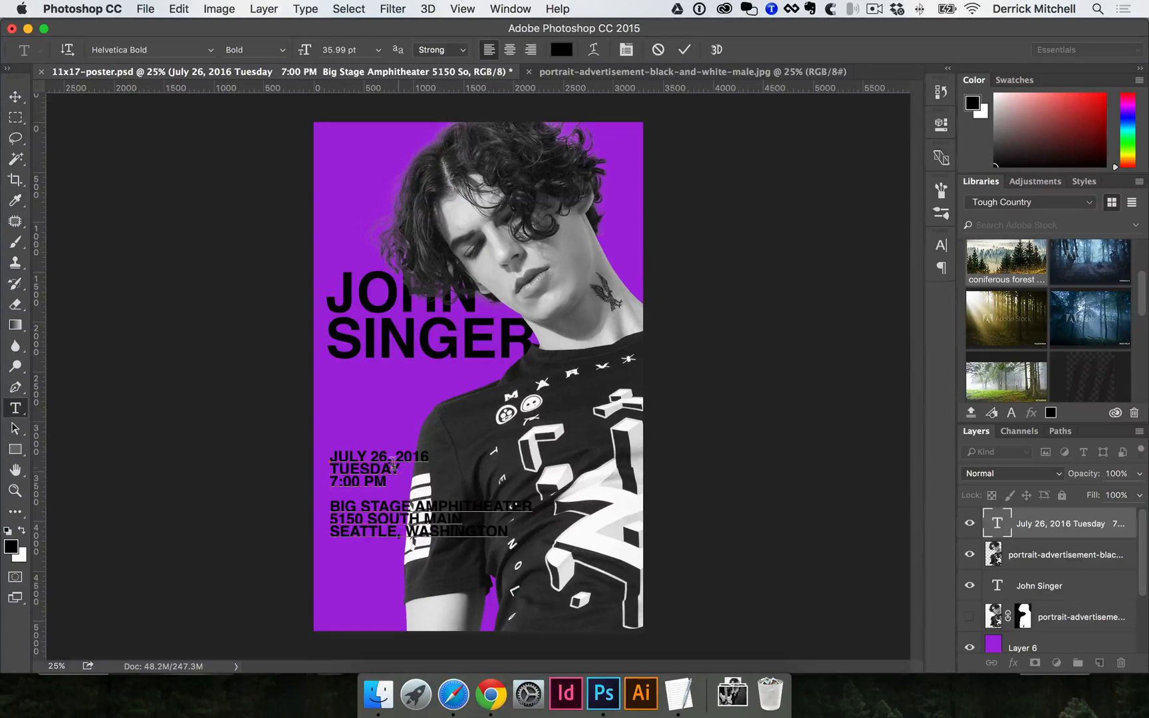
key("super+Return")
key("v")
left_click_drag(358, 470, 359, 411)
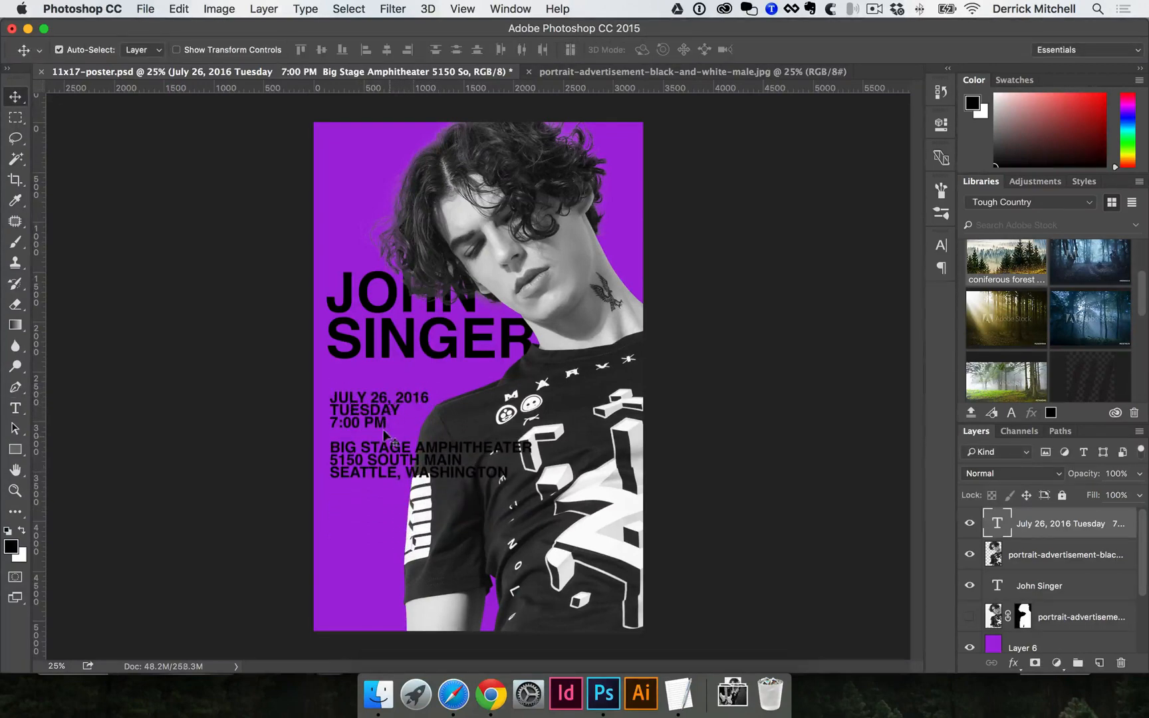
- Remove the three venue lines from the event details, leaving only the date, weekday and time
key("t")
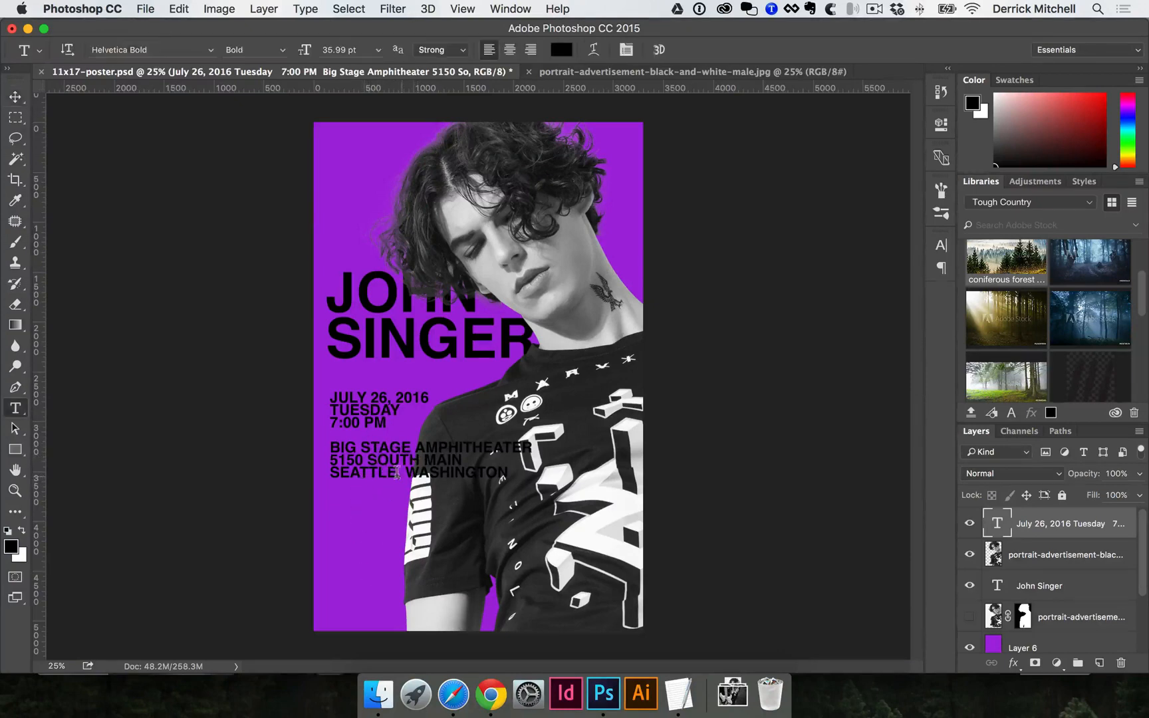
left_click(412, 471)
left_click_drag(331, 447, 545, 487)
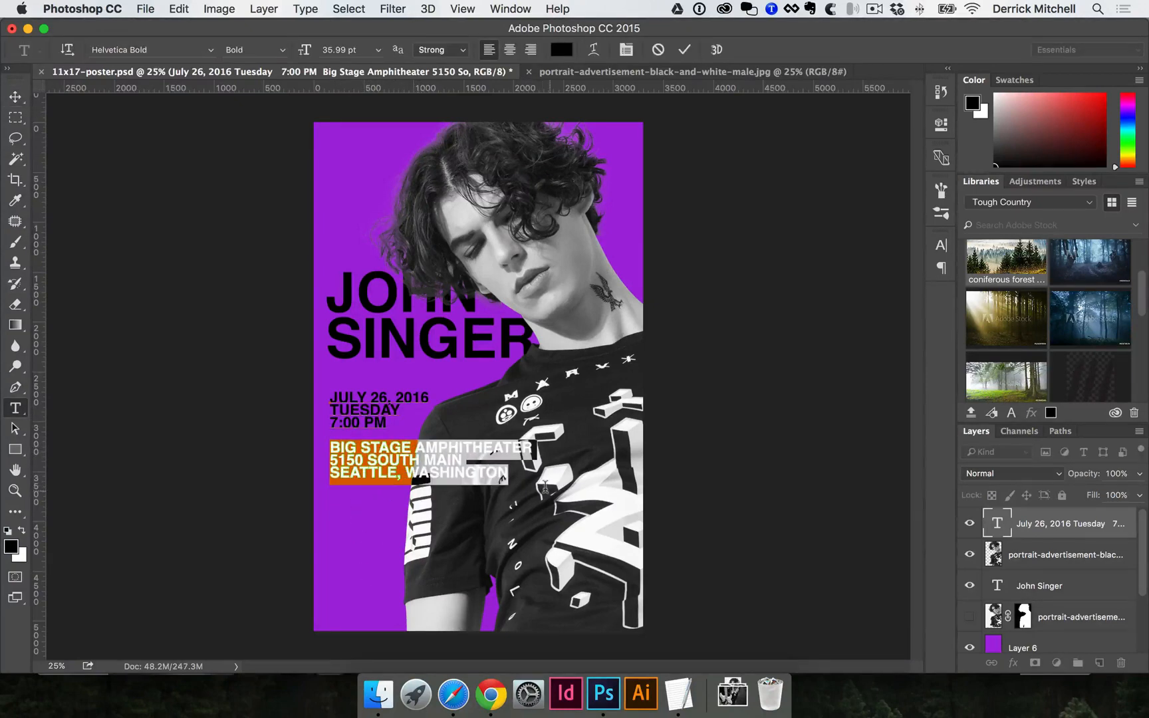
key("BackSpace")
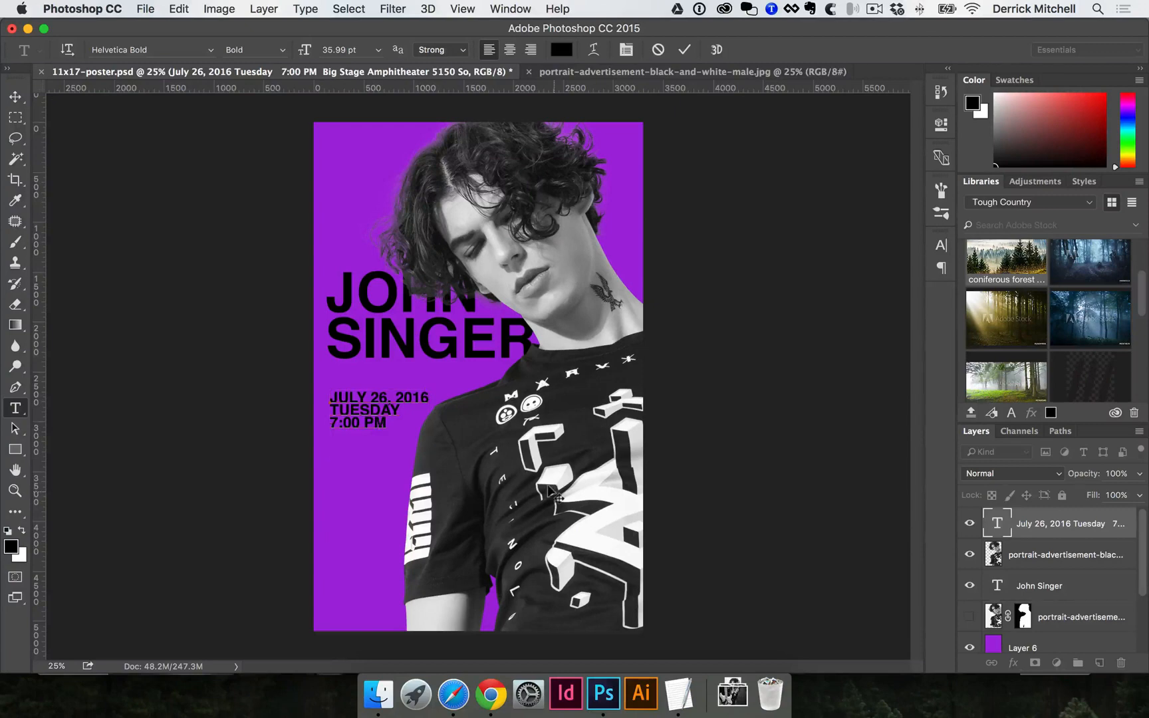
key("super+Return")
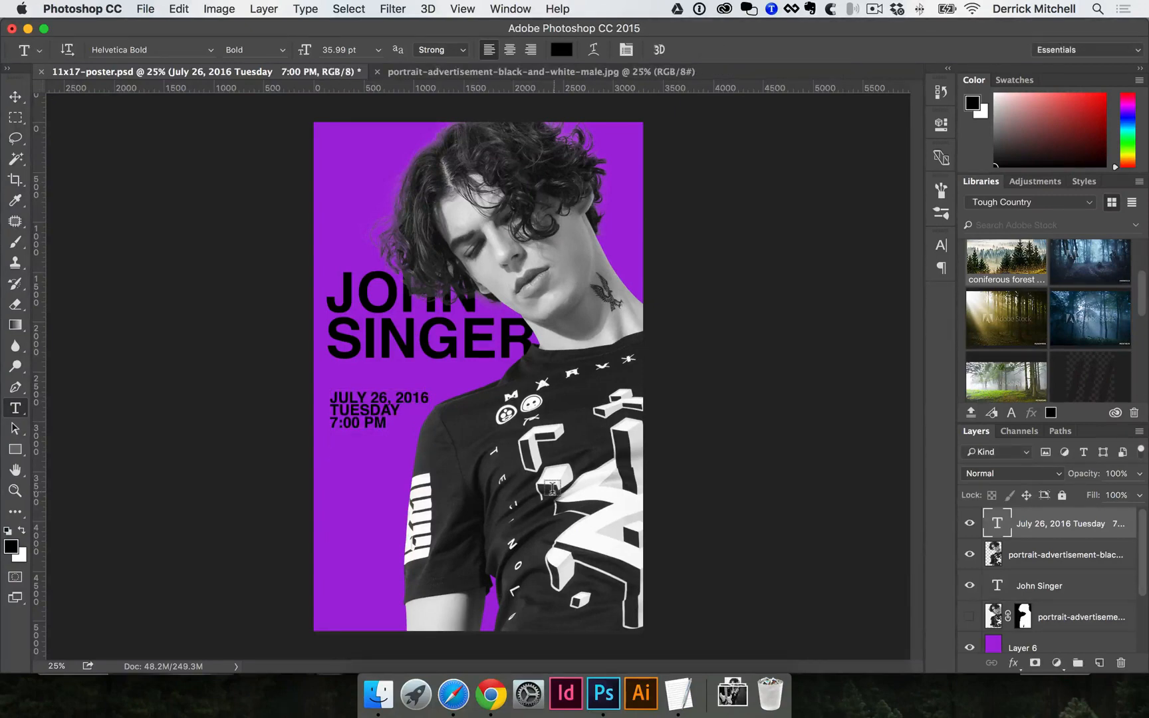
- Add the Big Stage Amphitheater name and address as a separate 12 pt text block lower down, lined up with the title's left edge
left_click(336, 508)
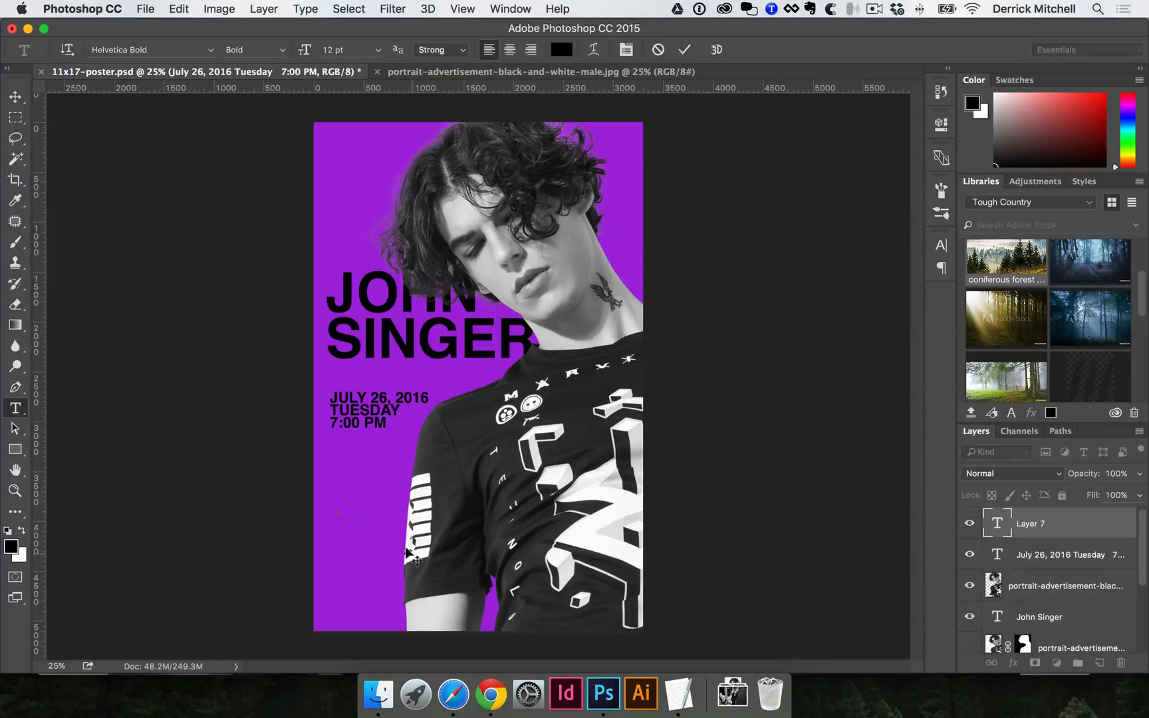
type("Big Stage Amphitheater 5150 South Main Seattle, Washington")
key("super+Return")
key("v")
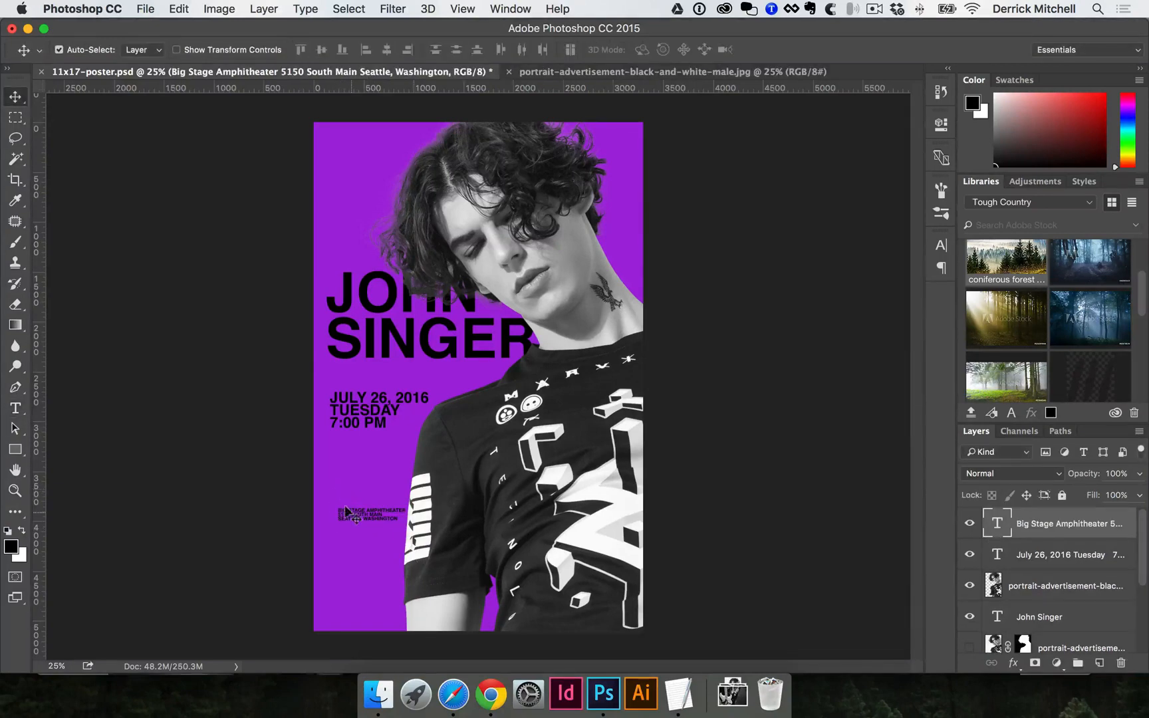
left_click_drag(346, 510, 334, 508)
- Increase the line spacing of the whole venue text block
key("t")
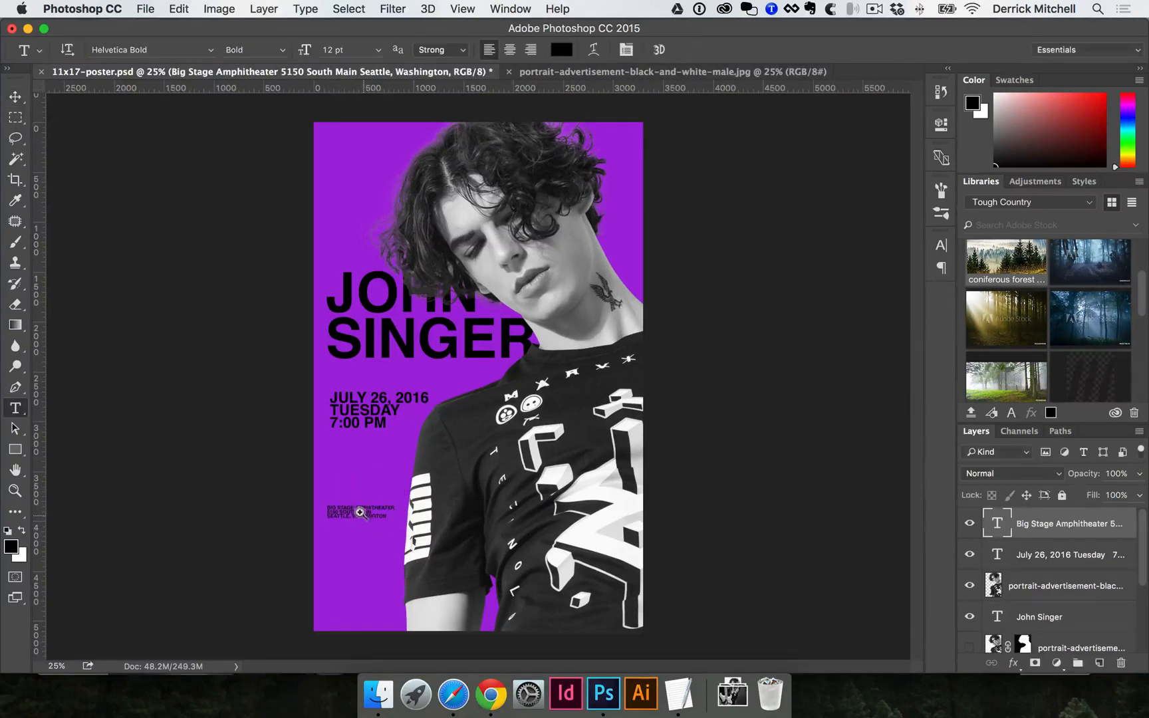
left_click(362, 514, "super")
left_click(507, 535, "super")
left_click(630, 423, "super")
left_click_drag(573, 266, 597, 611)
left_click(339, 395, "super")
left_click_drag(353, 397, 376, 361)
key("super+a")
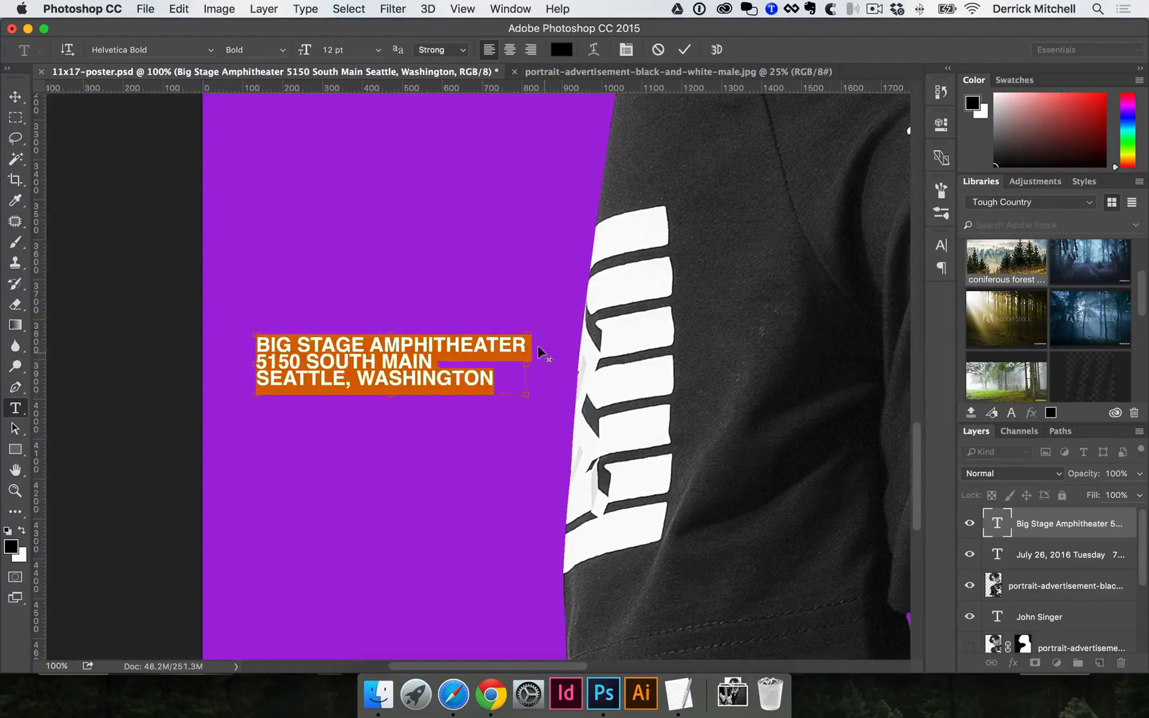
key("alt+super+Down")
key("super+Return")
key("v")
key("super+minus")
key("super+minus")
key("super+minus")
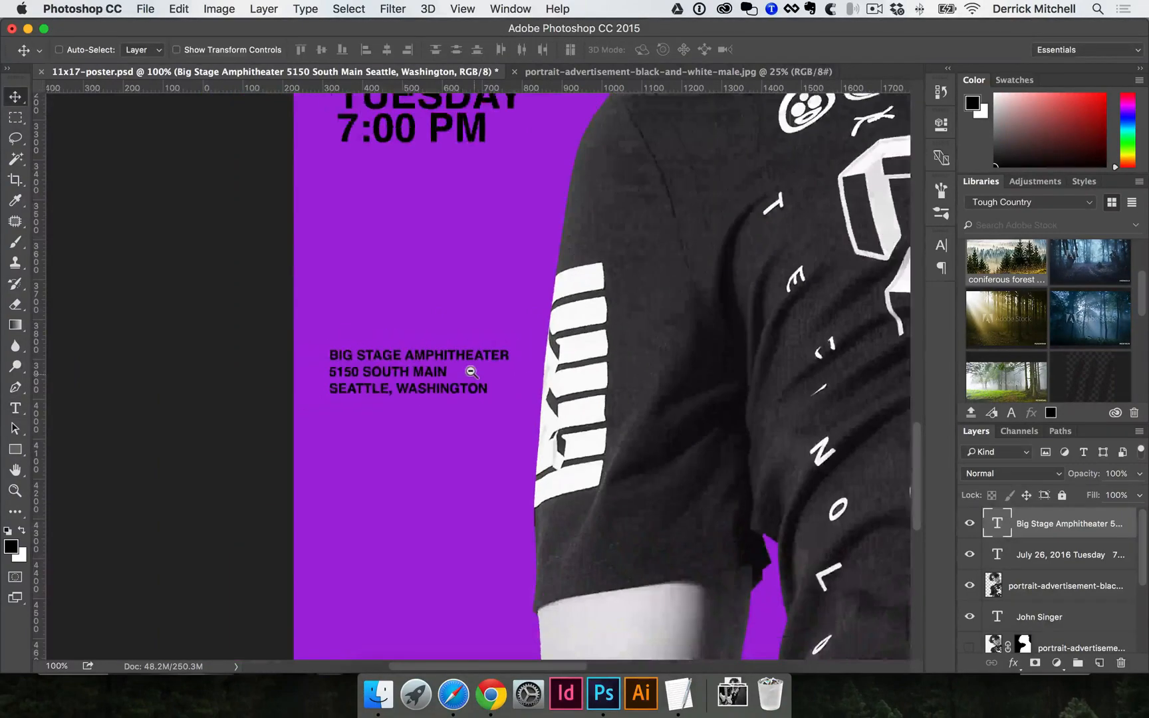
left_click(577, 326, "alt+super")
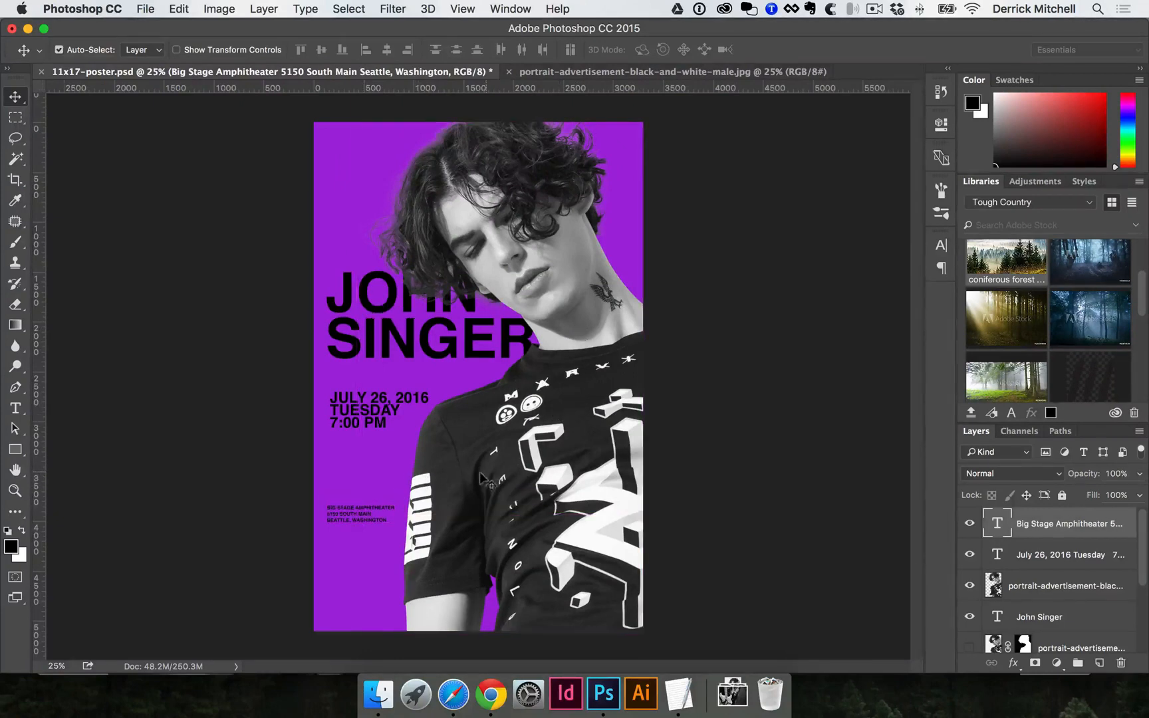
- Scale the portrait down to about 95.5%, leaving a strip of purple background along the poster's bottom
left_click(494, 491)
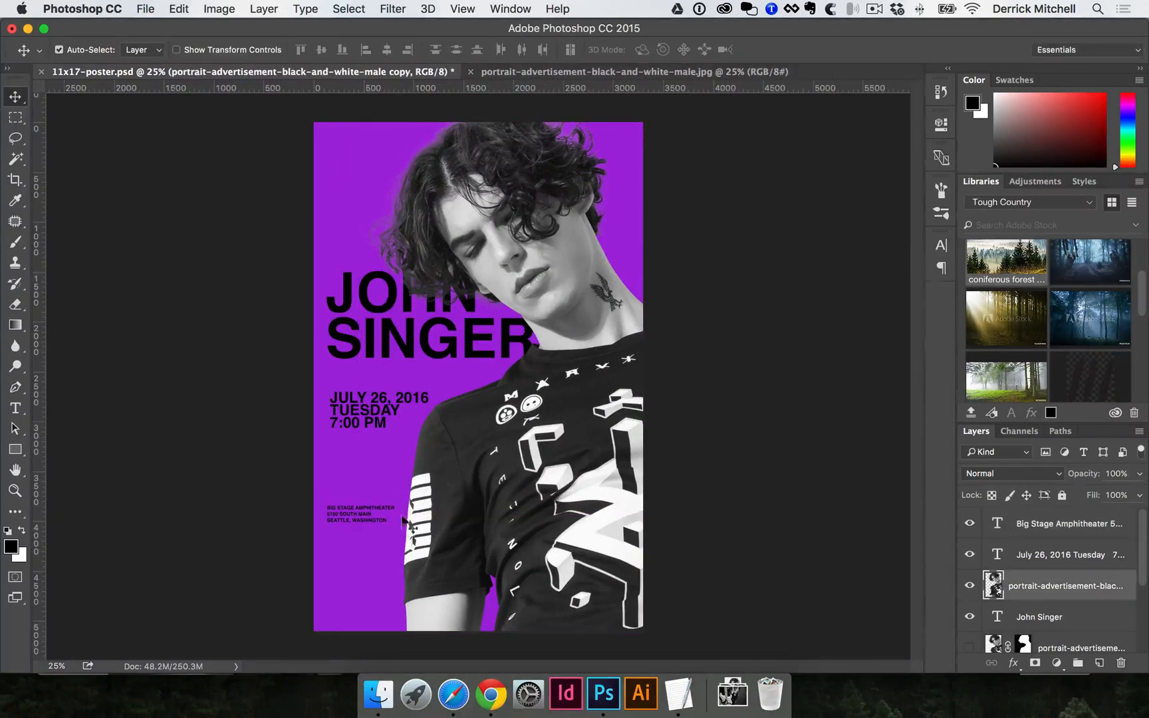
key("super+t")
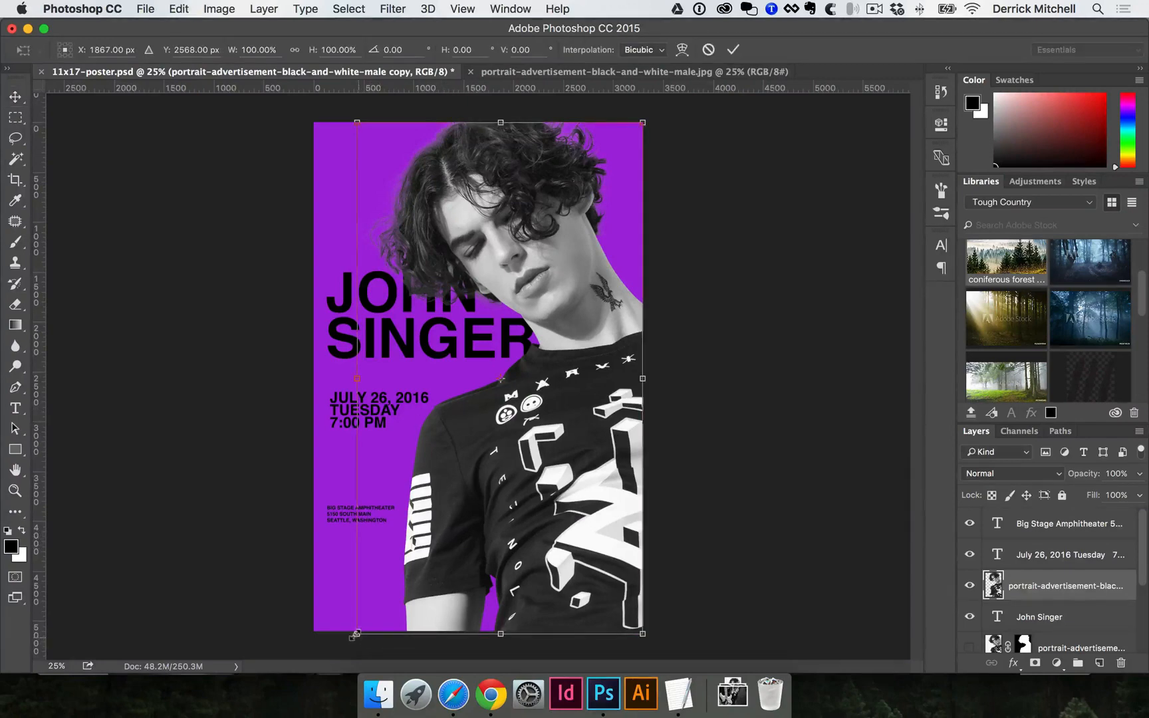
left_click_drag(357, 634, 370, 612)
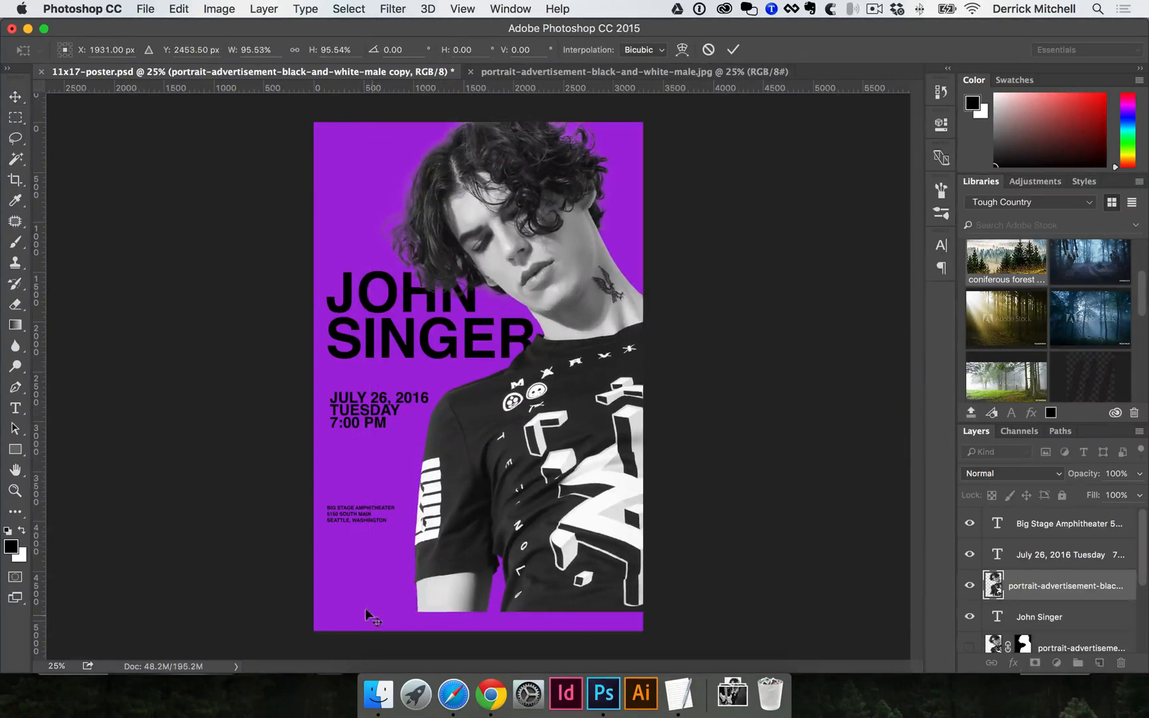
key("Return")
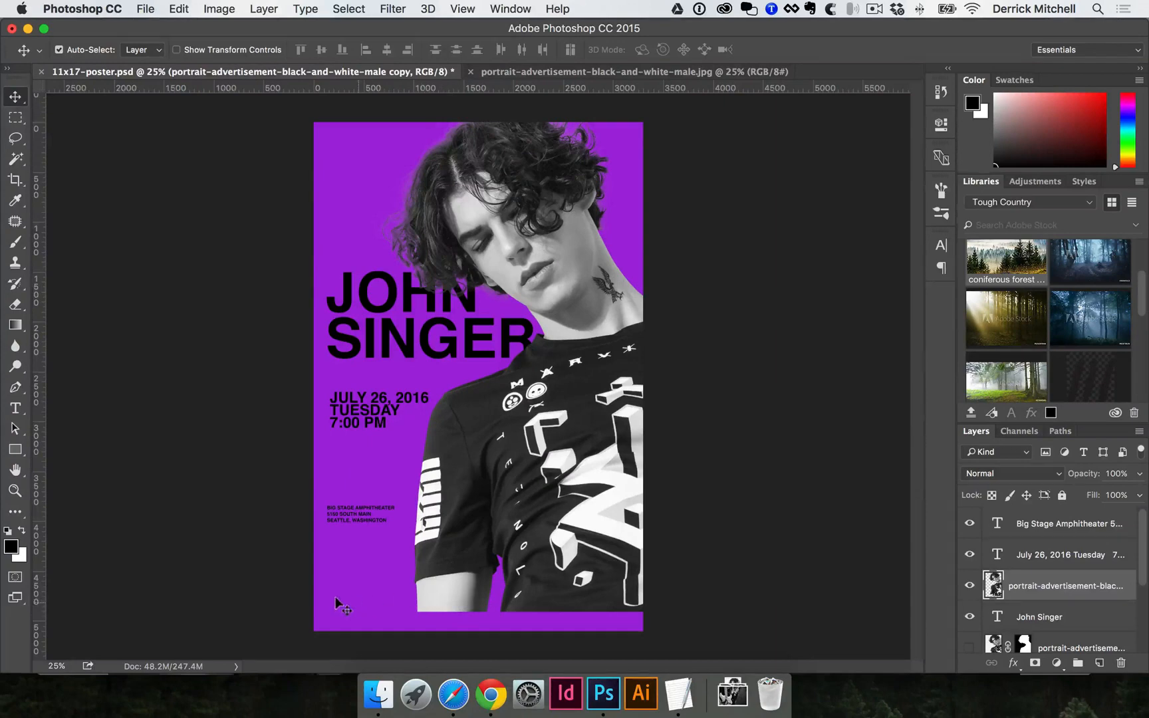
- Draw a rectangle about 3307 by 345 px across the poster's bottom, filled with the dark grey sampled from the shirt
key("u")
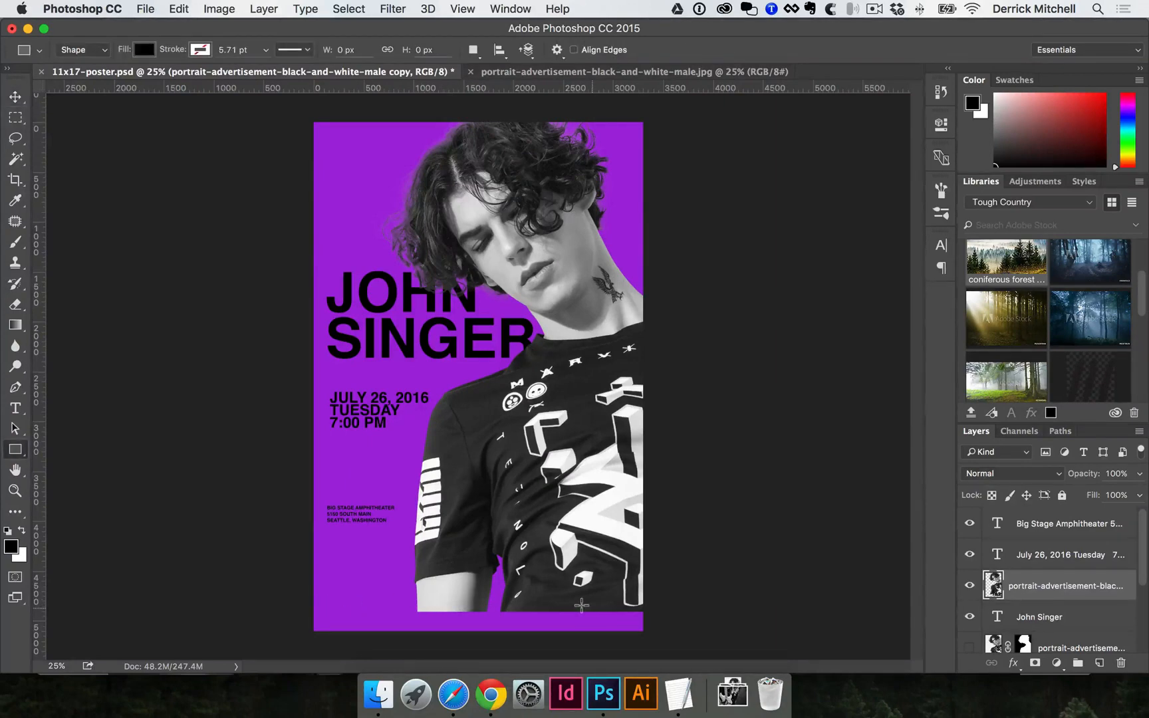
left_click(16, 450)
left_click(78, 450)
key("i")
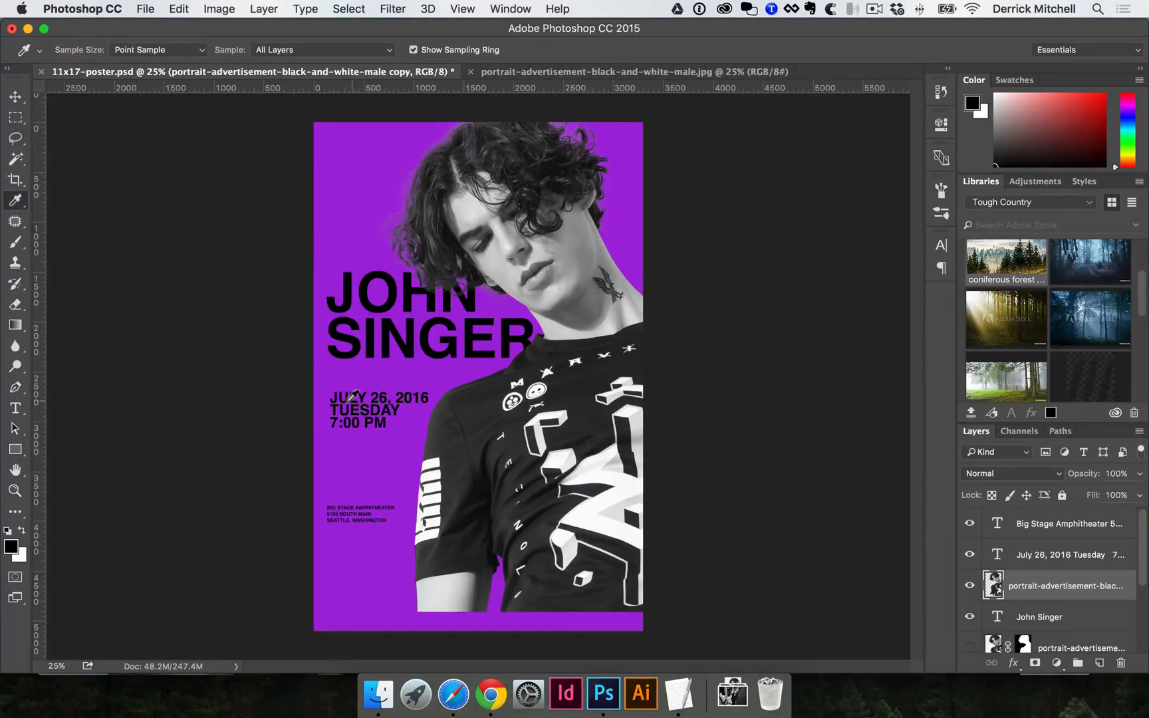
left_click(469, 412)
key("u")
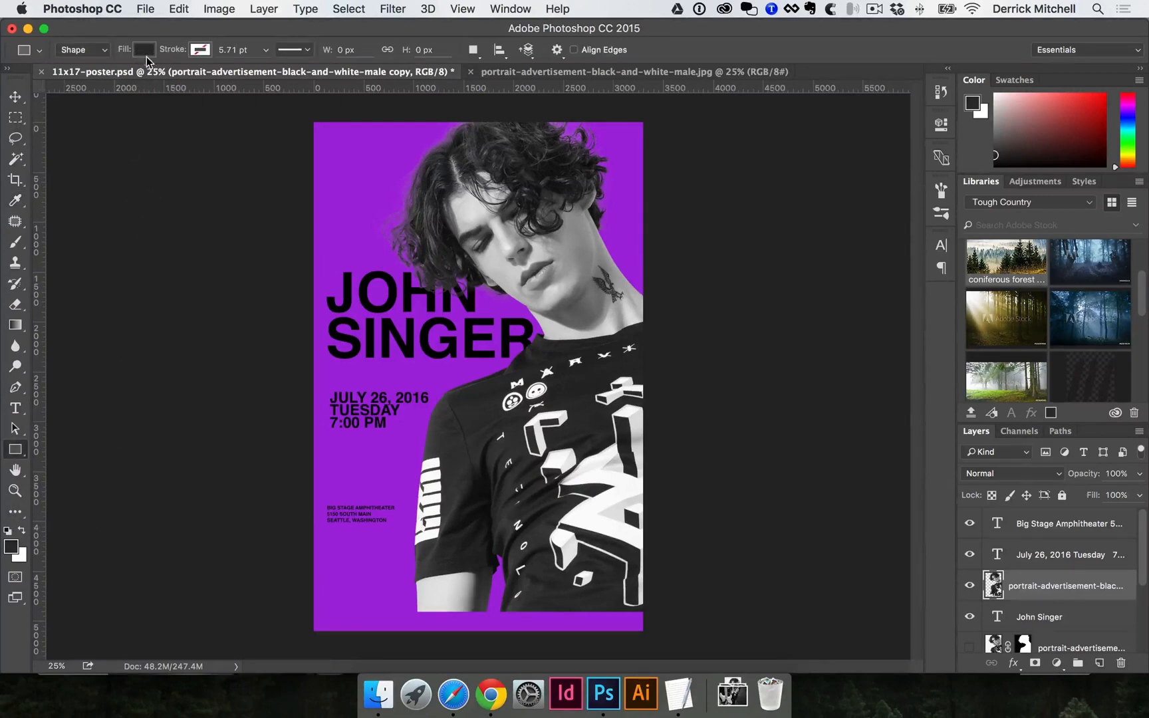
left_click_drag(310, 592, 643, 623)
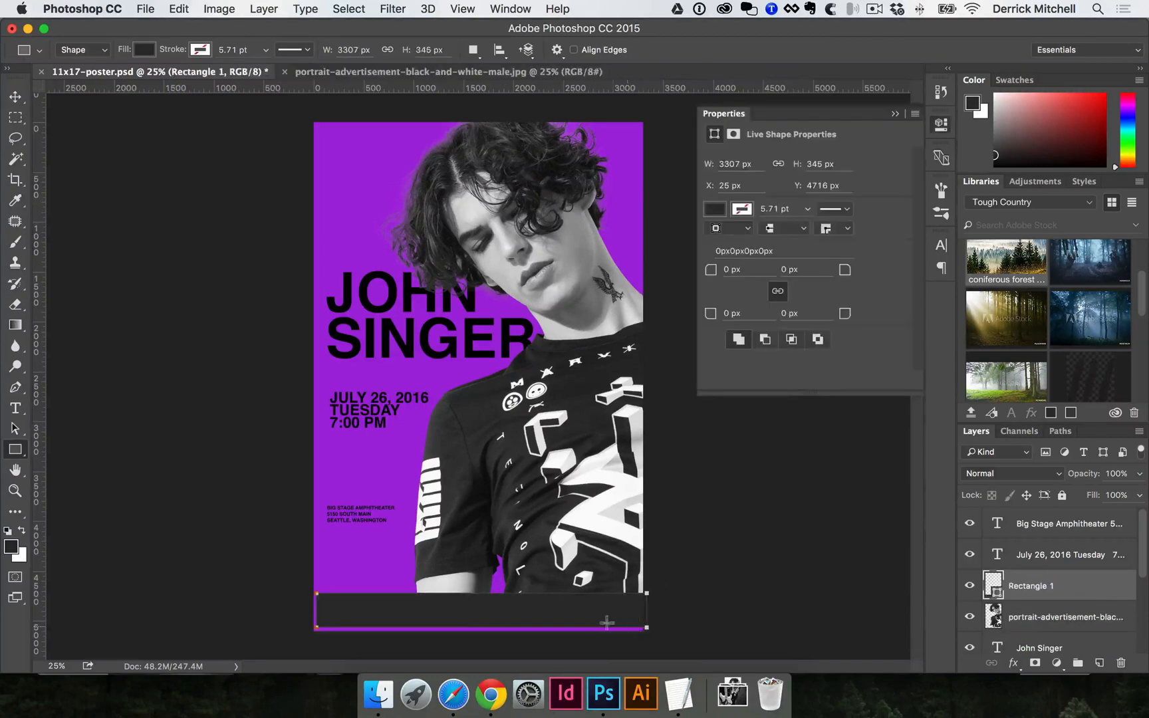
- Resize the dark rectangle to 3300 by 422 px so that it fits the poster's side and bottom edges
left_click(508, 603, "super")
left_click(508, 602, "super")
left_click_drag(422, 284, 457, 500)
left_click(500, 490, "alt")
left_click(473, 515, "super")
left_click_drag(472, 514, 588, 560)
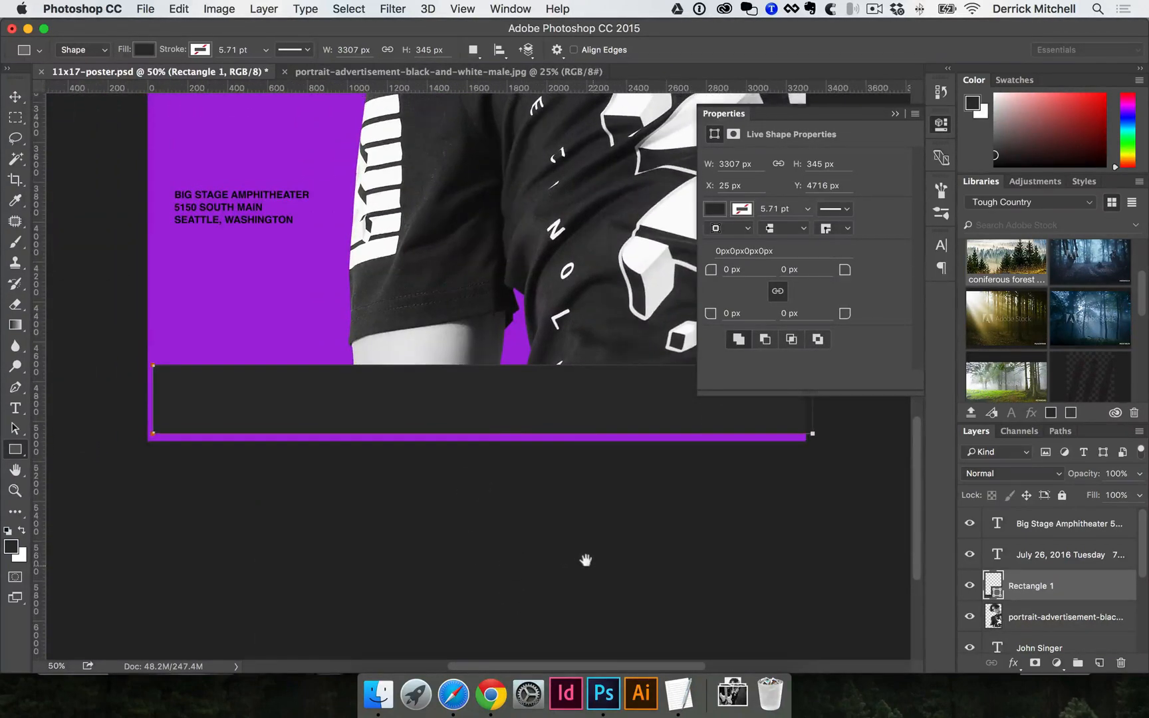
key("super+t")
left_click_drag(153, 429, 147, 441)
left_click_drag(599, 405, 432, 476)
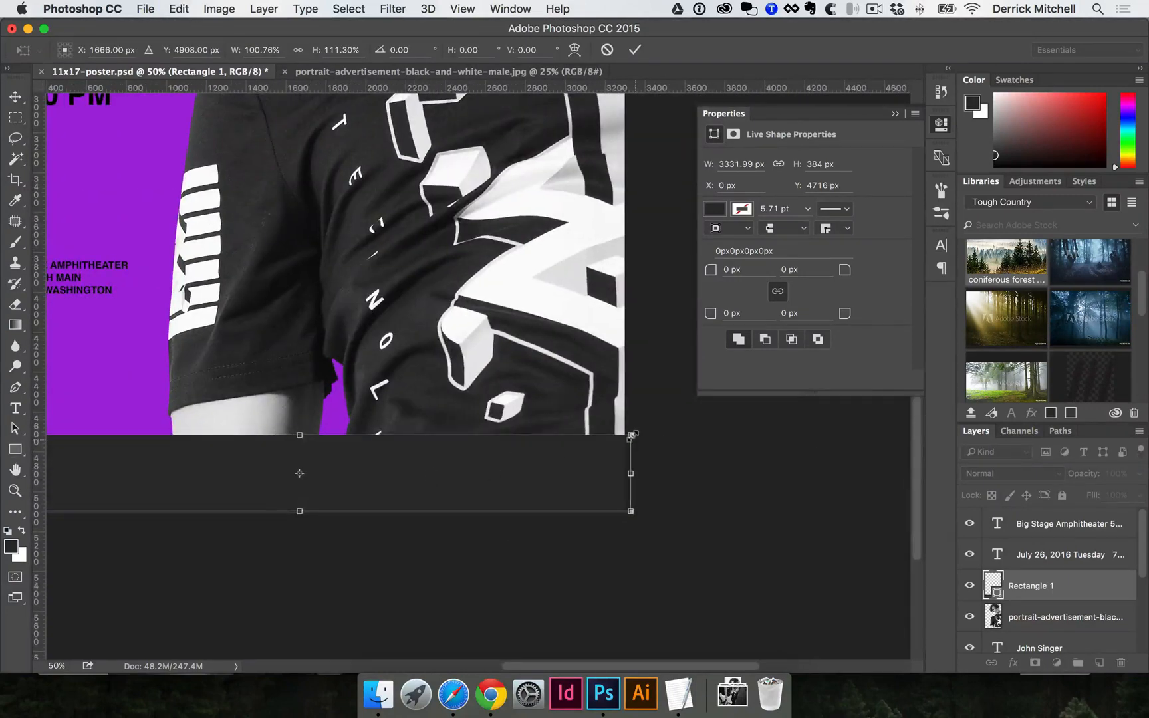
left_click_drag(630, 436, 624, 435)
left_click_drag(293, 430, 495, 514)
key("Return")
left_click(483, 509, "alt")
key("v")
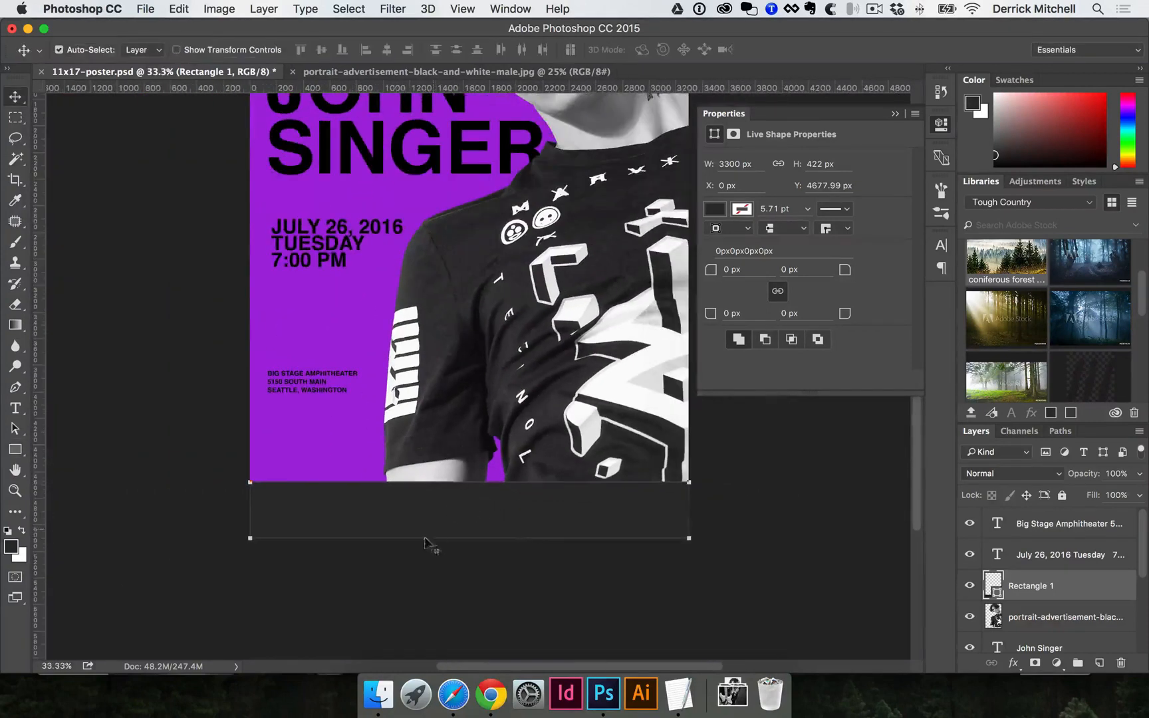
- Deselect the rectangle and set the area around the canvas to Light Gray
left_click(426, 542)
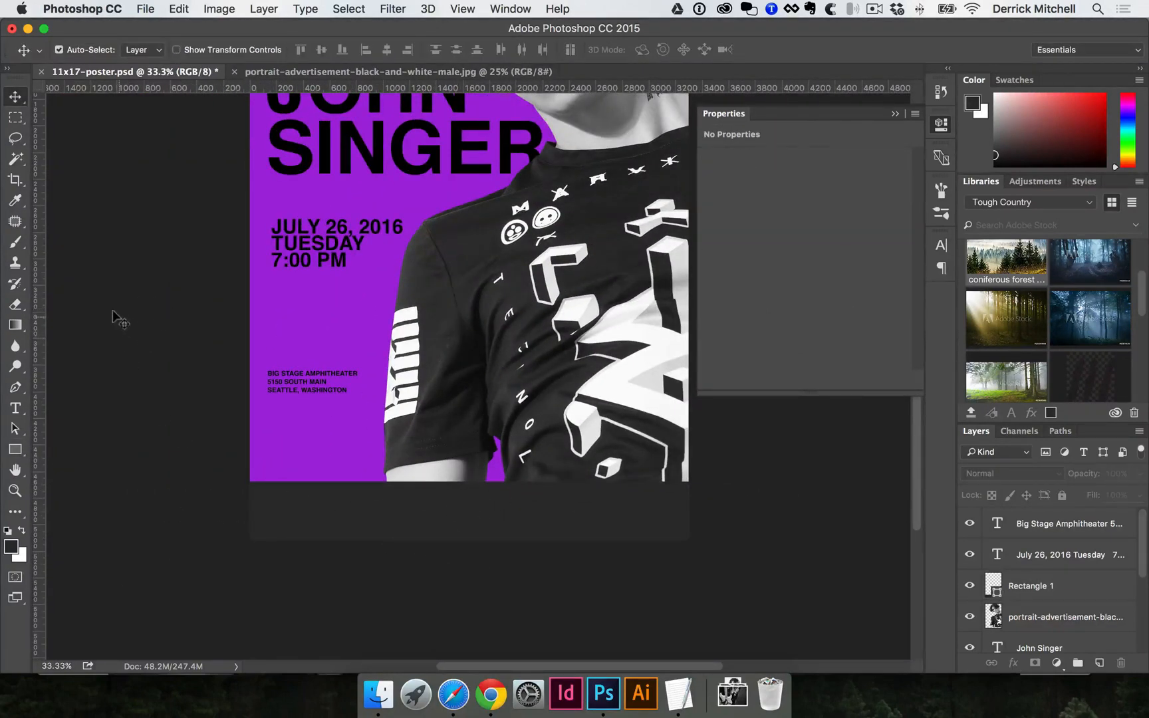
right_click(123, 338)
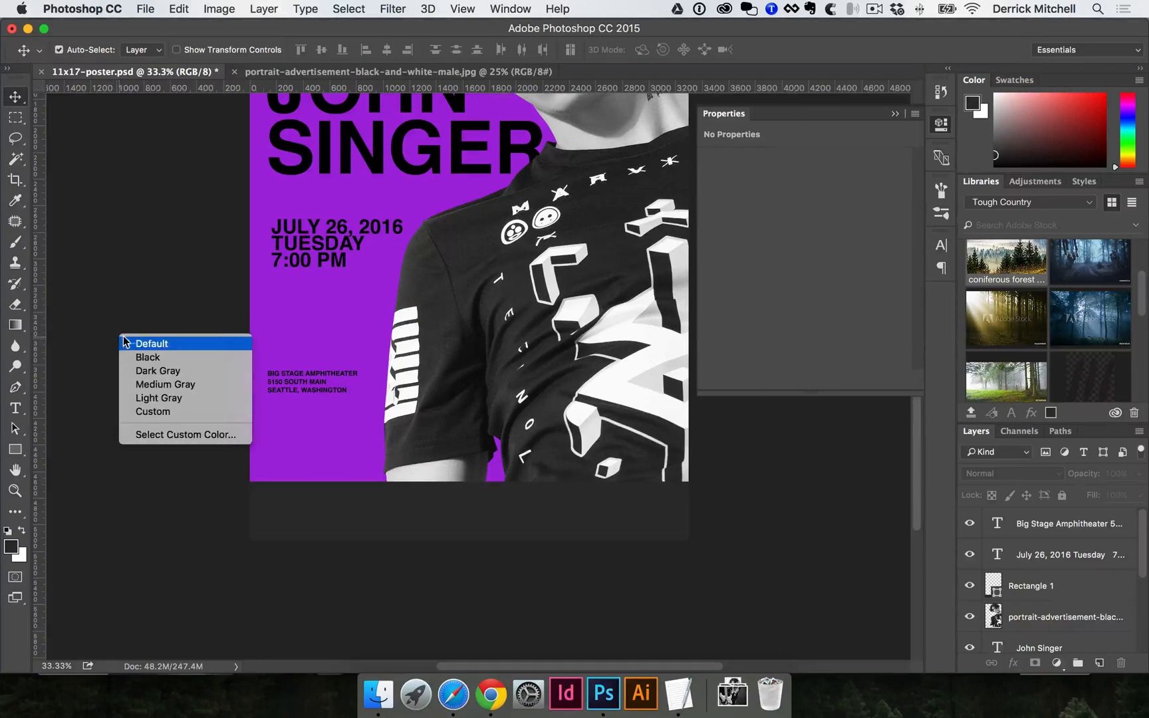
left_click(143, 403)
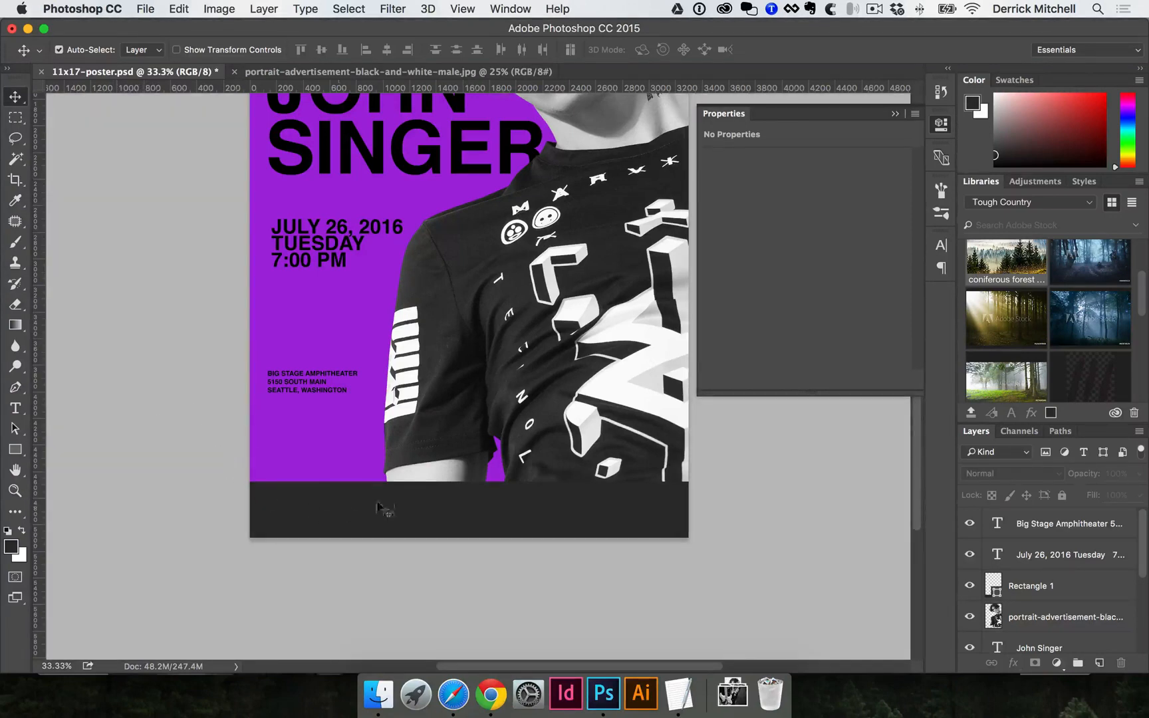
- Join the street line to the venue name's line in the event text, separated by a vertical bar
left_click_drag(460, 399, 459, 436)
left_click(351, 479, "super")
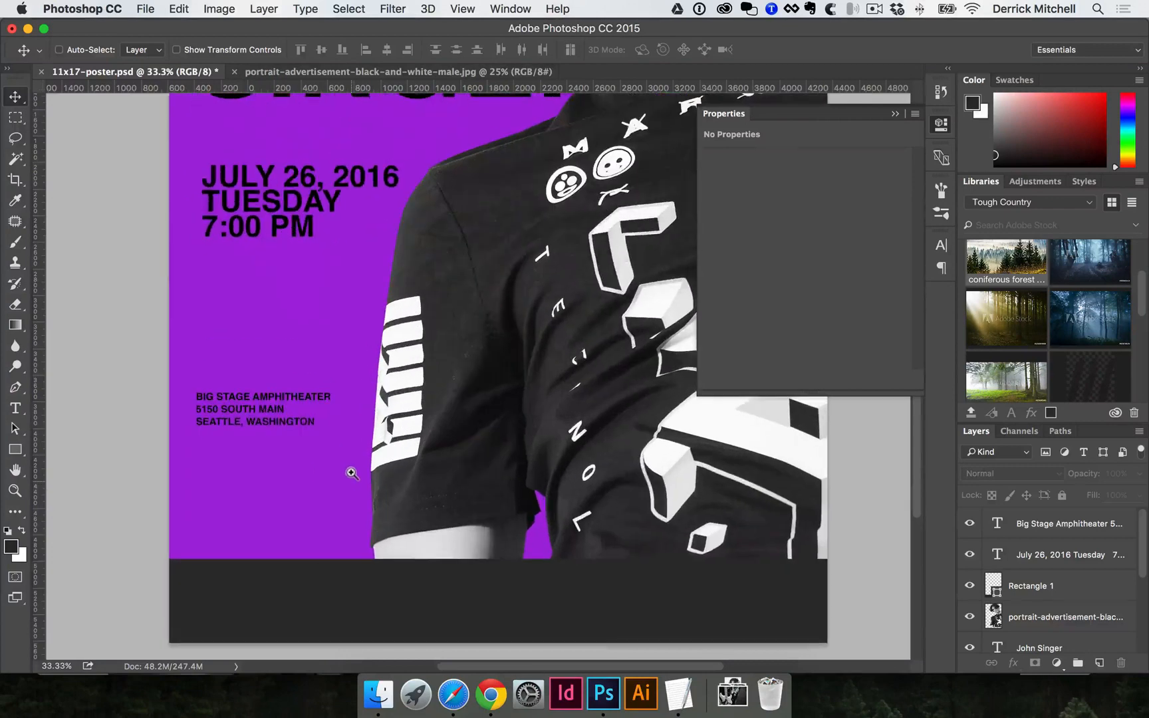
left_click(281, 410)
key("t")
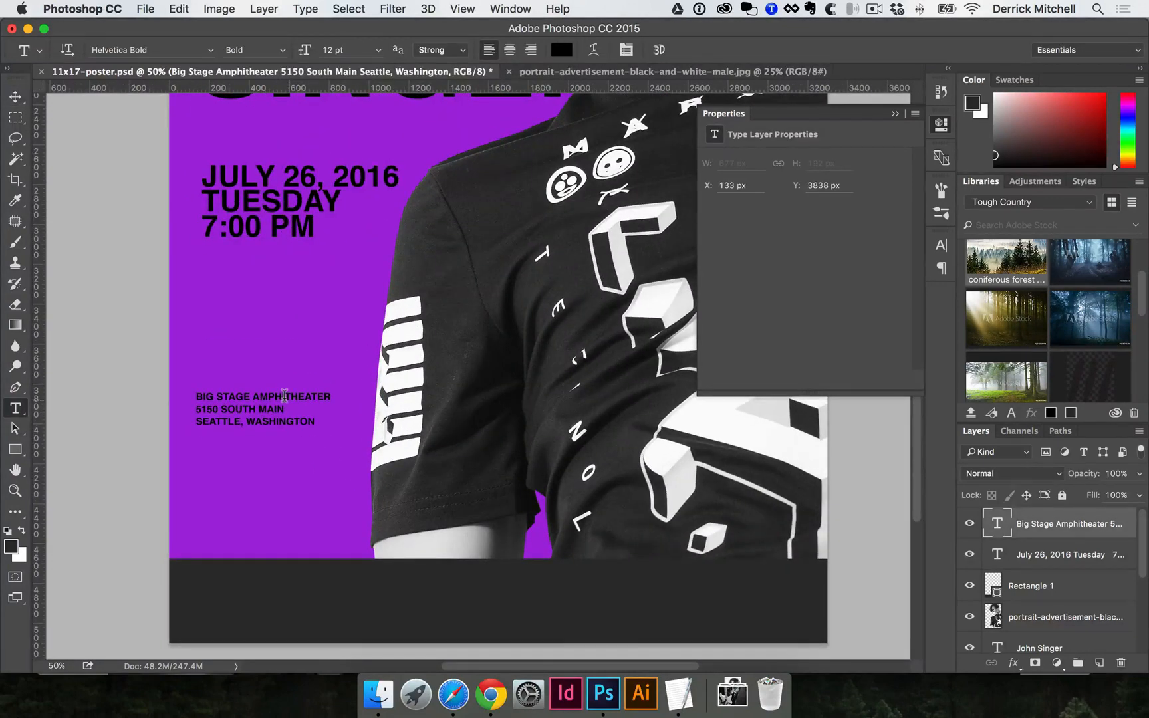
left_click(284, 396)
key("super+a")
key("Escape")
left_click(322, 394)
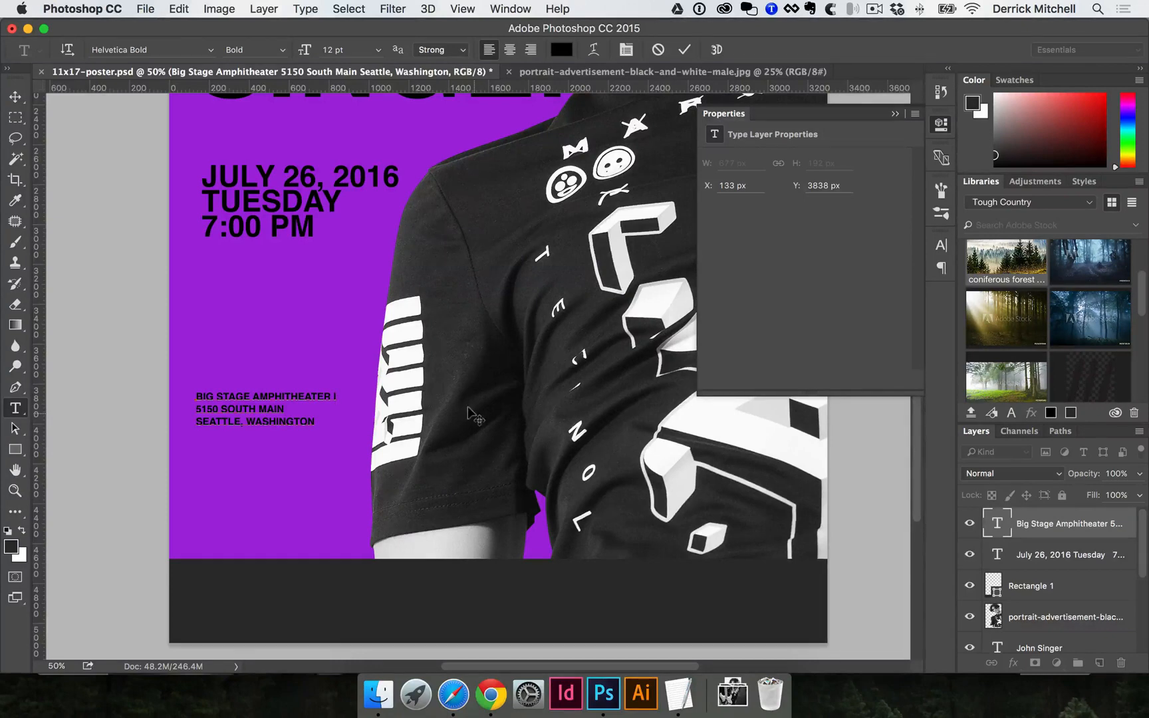
key("BackSpace")
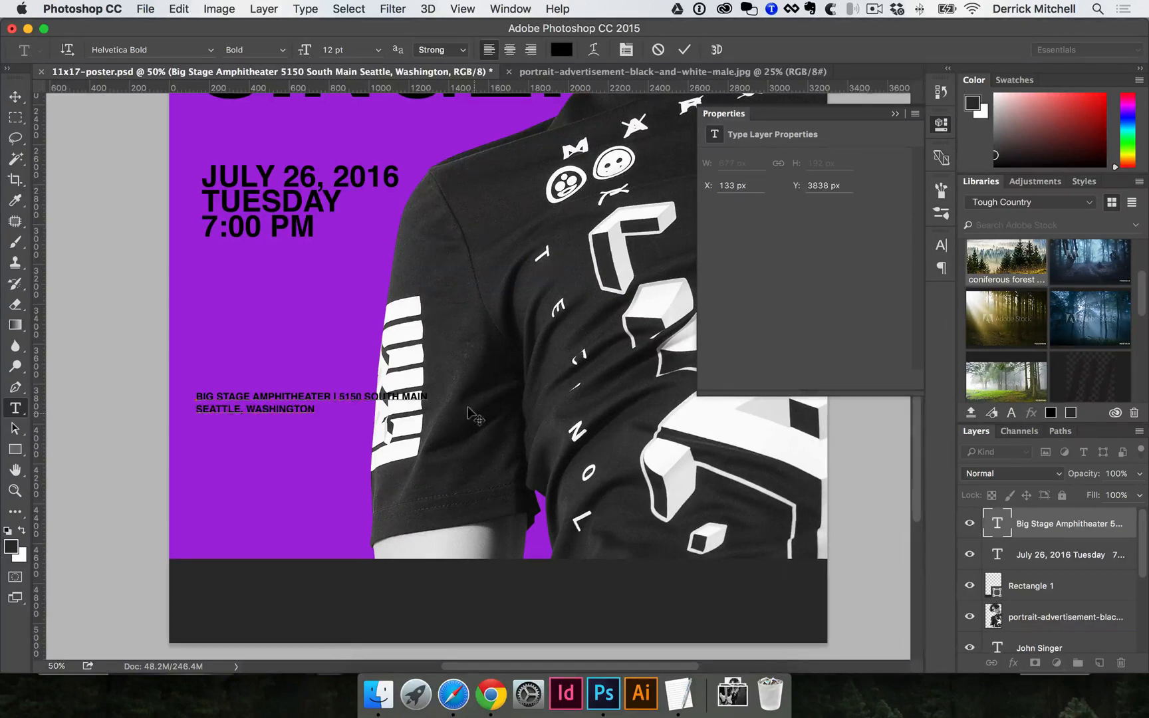
key("super+Return")
- Space out the divider after the venue name and bring the city onto the same line after another vertical bar
key("v")
left_click_drag(280, 393, 247, 412)
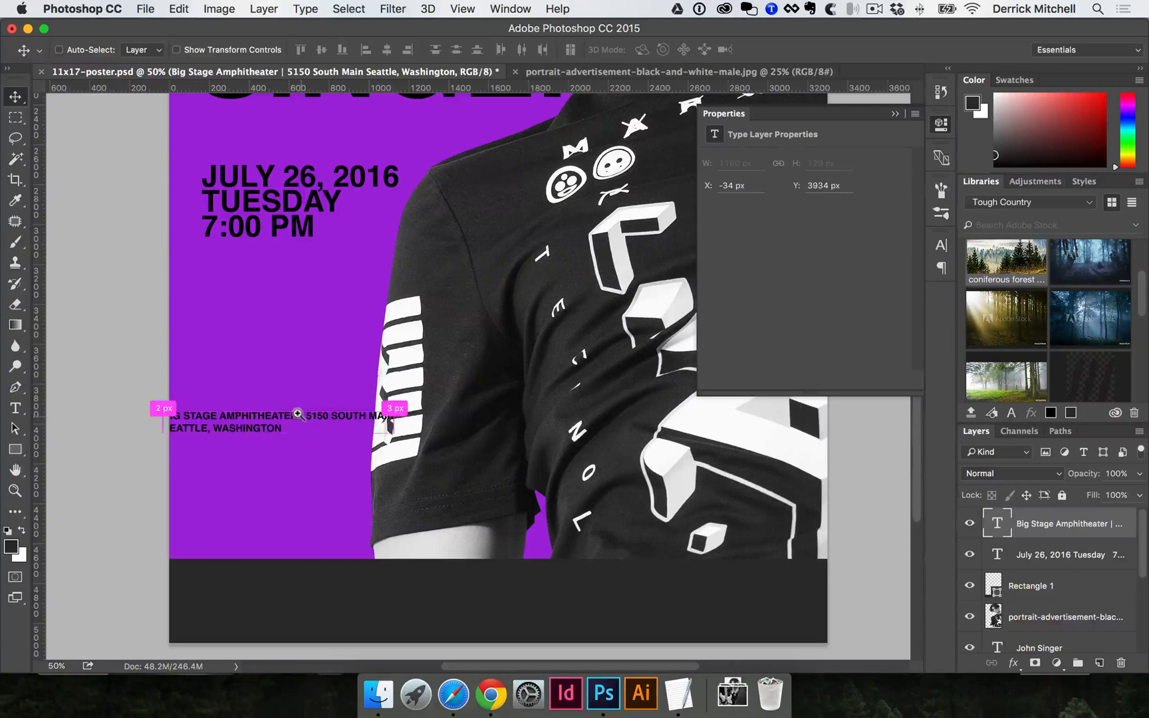
left_click(298, 413, "super")
left_click(295, 416, "super")
left_click(286, 418, "super")
key("t")
left_click_drag(141, 458, 231, 452)
left_click(163, 449)
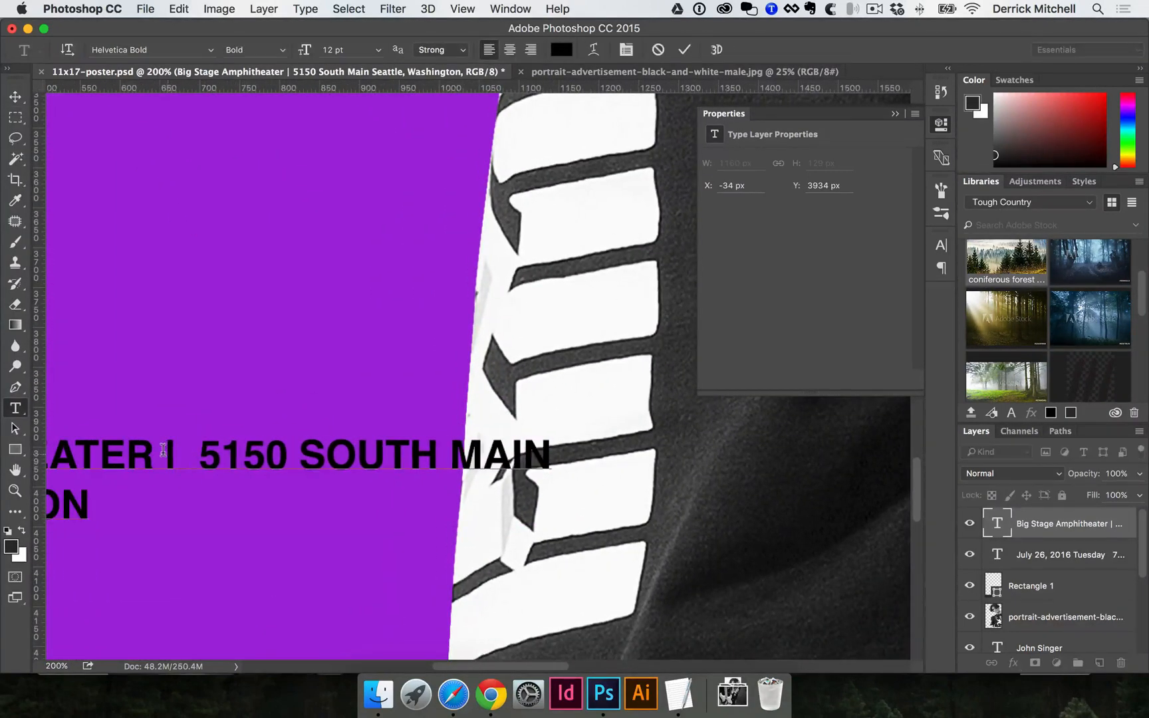
left_click(159, 451)
key("super+minus")
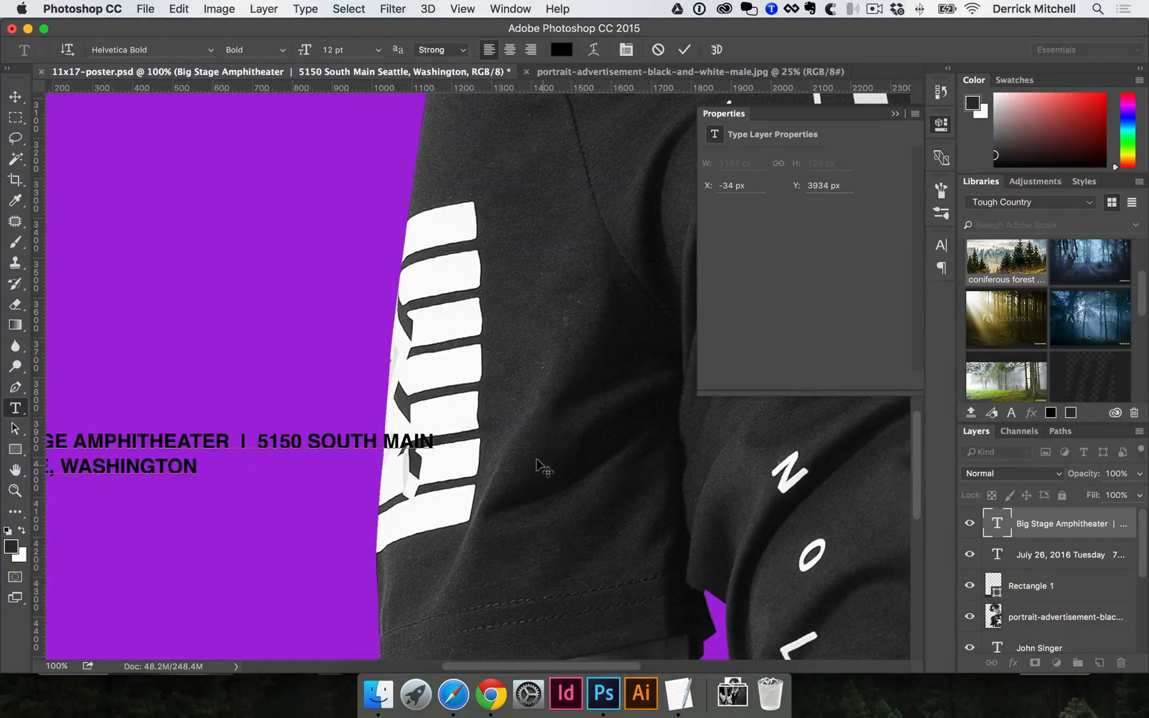
type("|")
key("Delete")
key("super+Return")
key("super+minus")
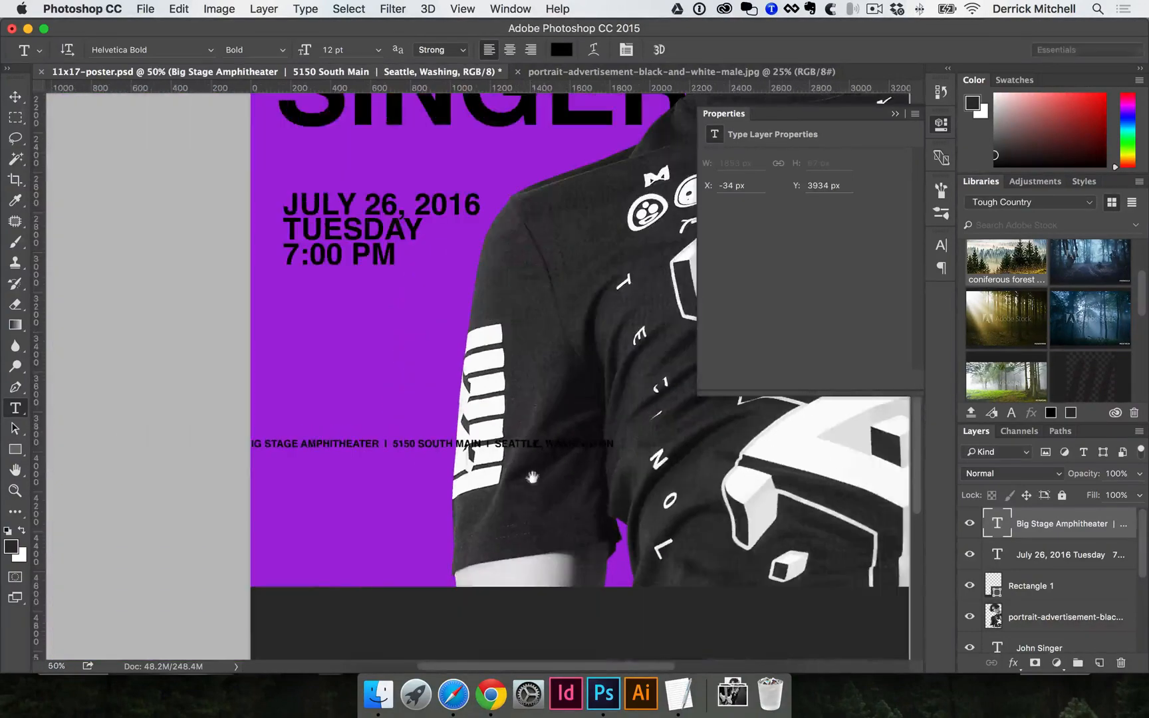
- Move the one-line venue text into the middle of the dark bar and fill it with white
key("v")
left_click_drag(446, 442, 461, 507)
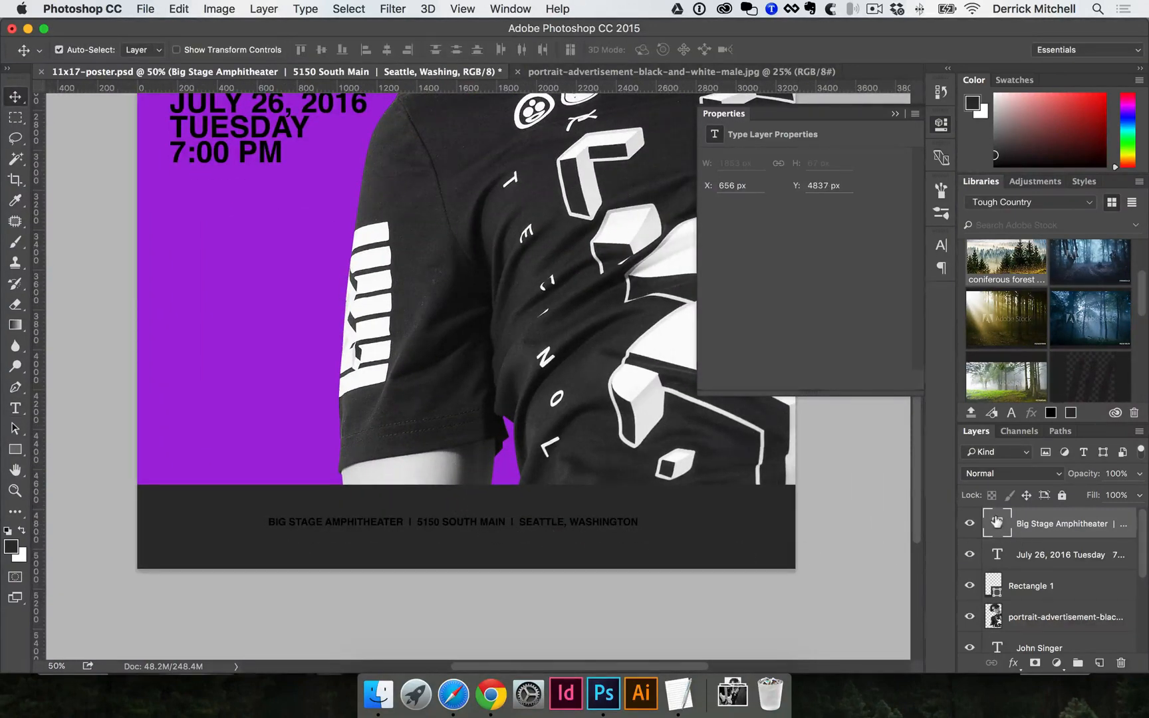
key("super+BackSpace")
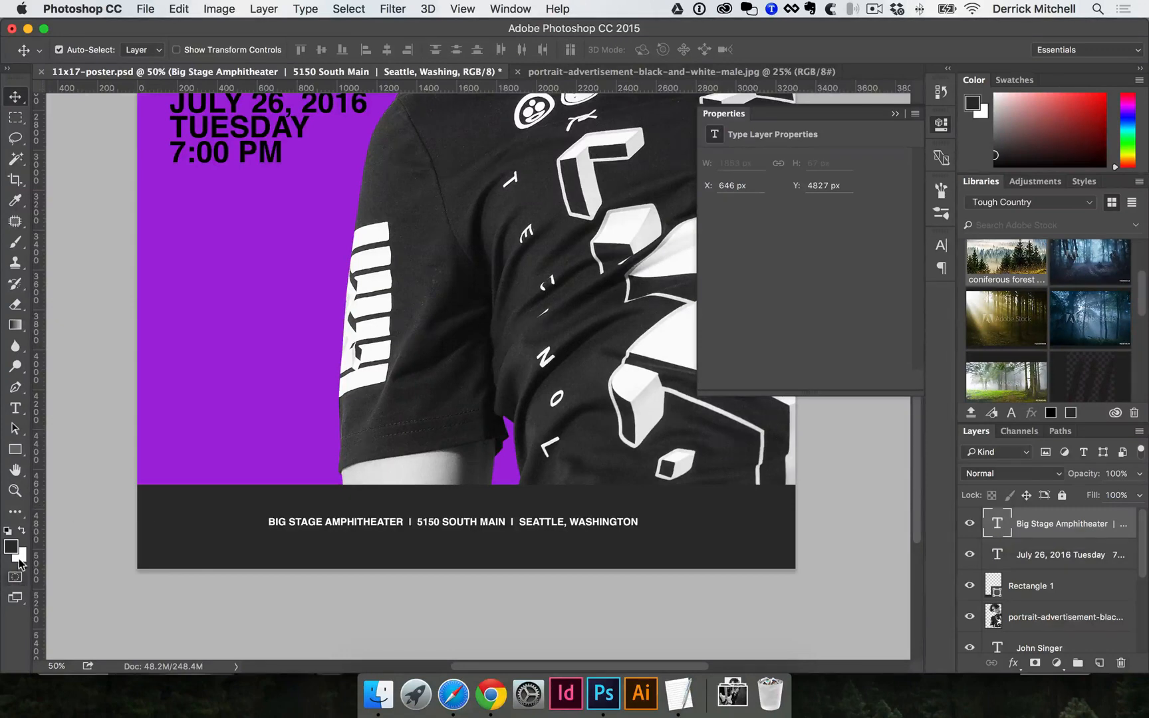
- Recolour the venue line with the purple a623de, sampled from the poster's background
key("t")
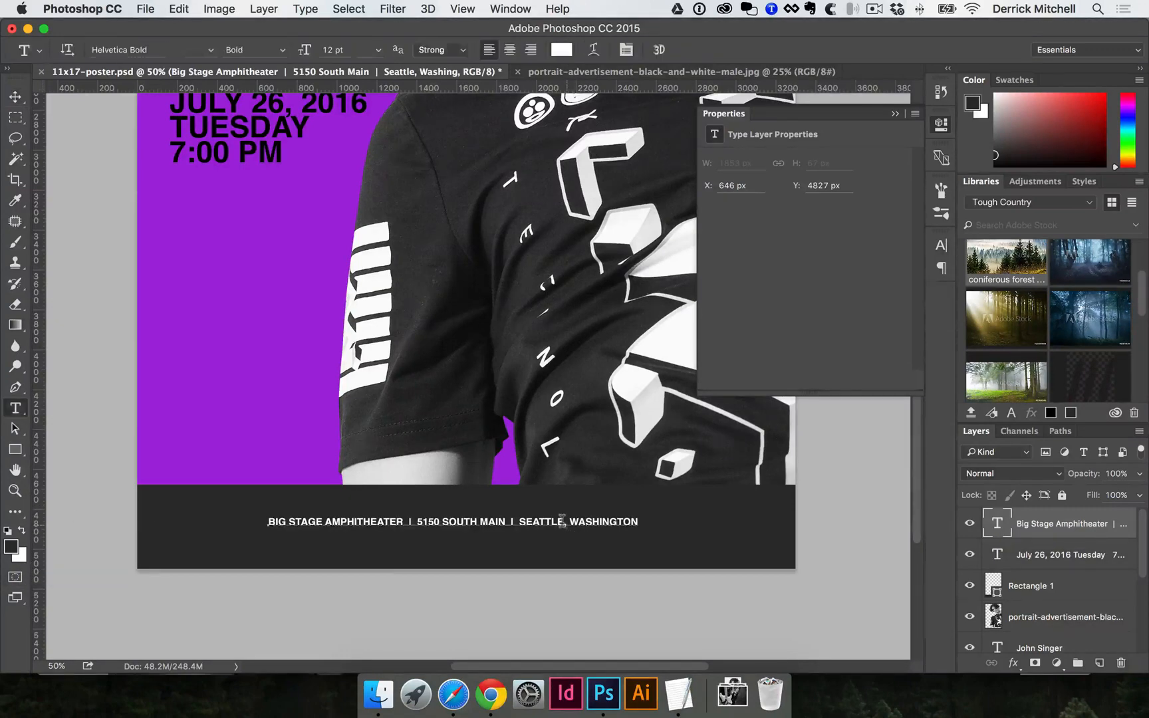
triple_click(562, 521)
left_click(561, 49)
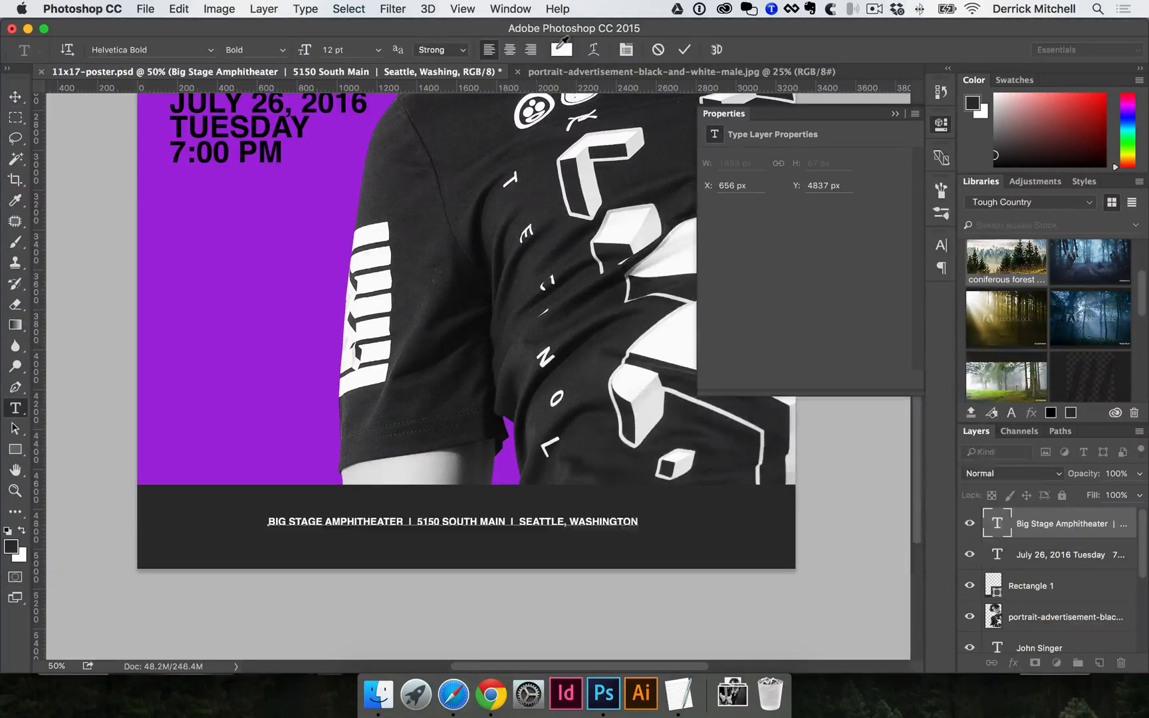
left_click_drag(738, 286, 758, 270)
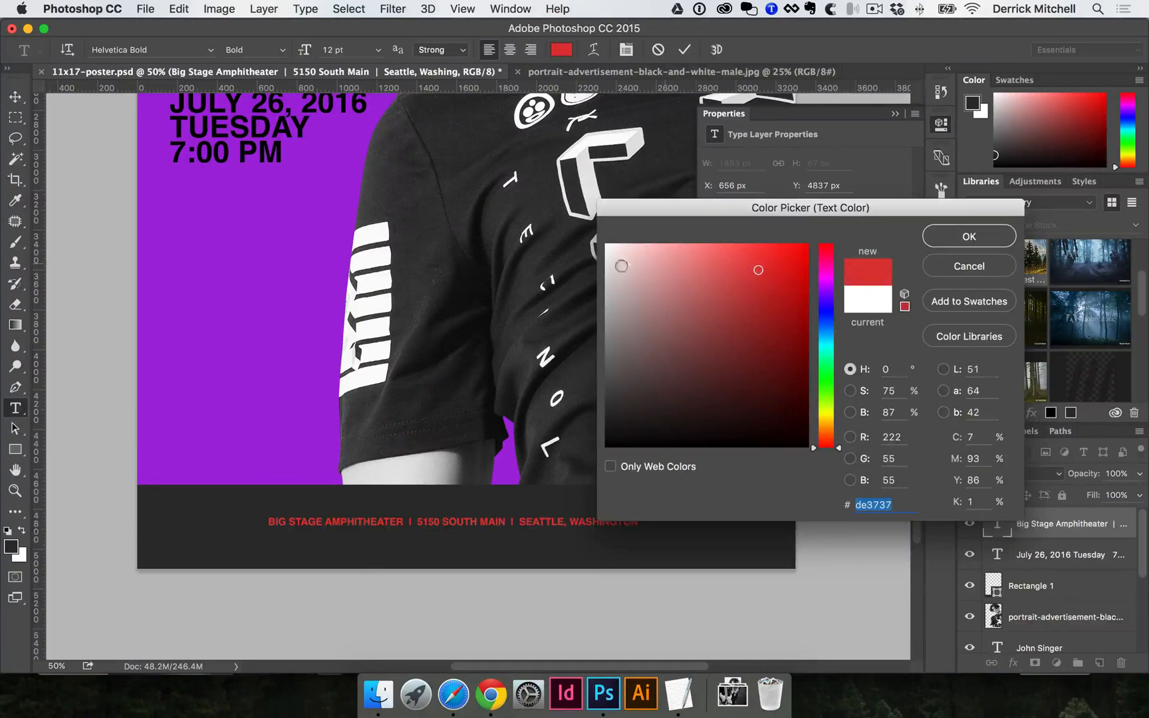
left_click(214, 284)
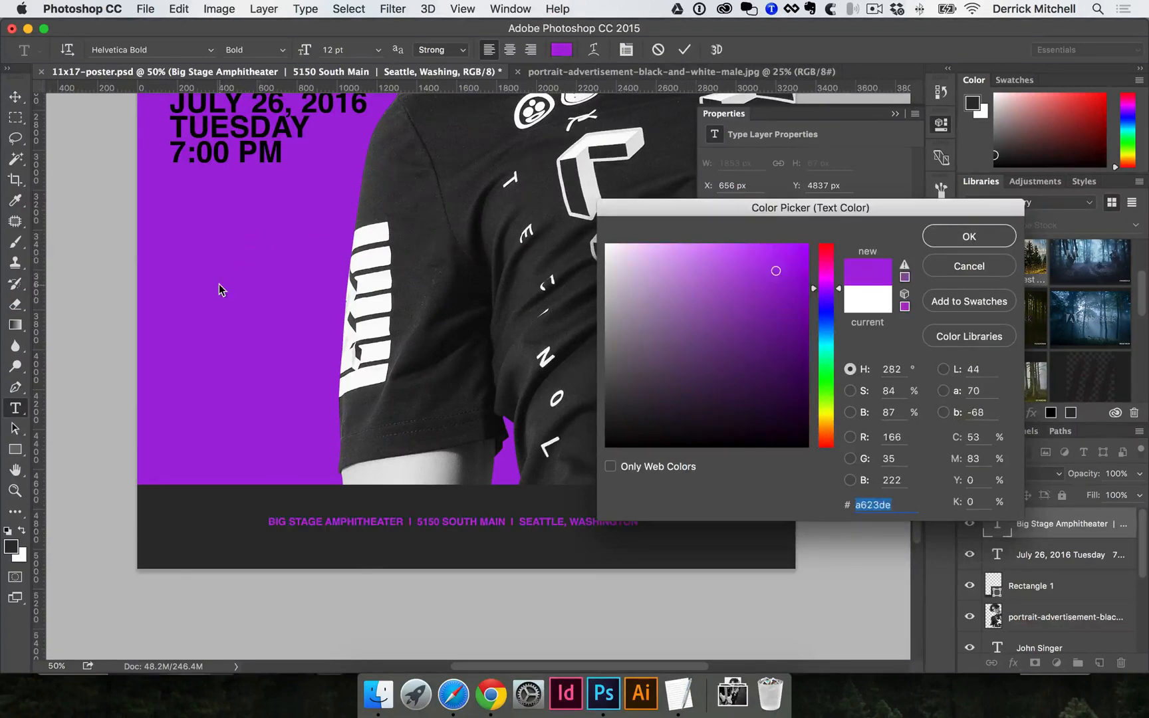
key("Return")
key("super+Return")
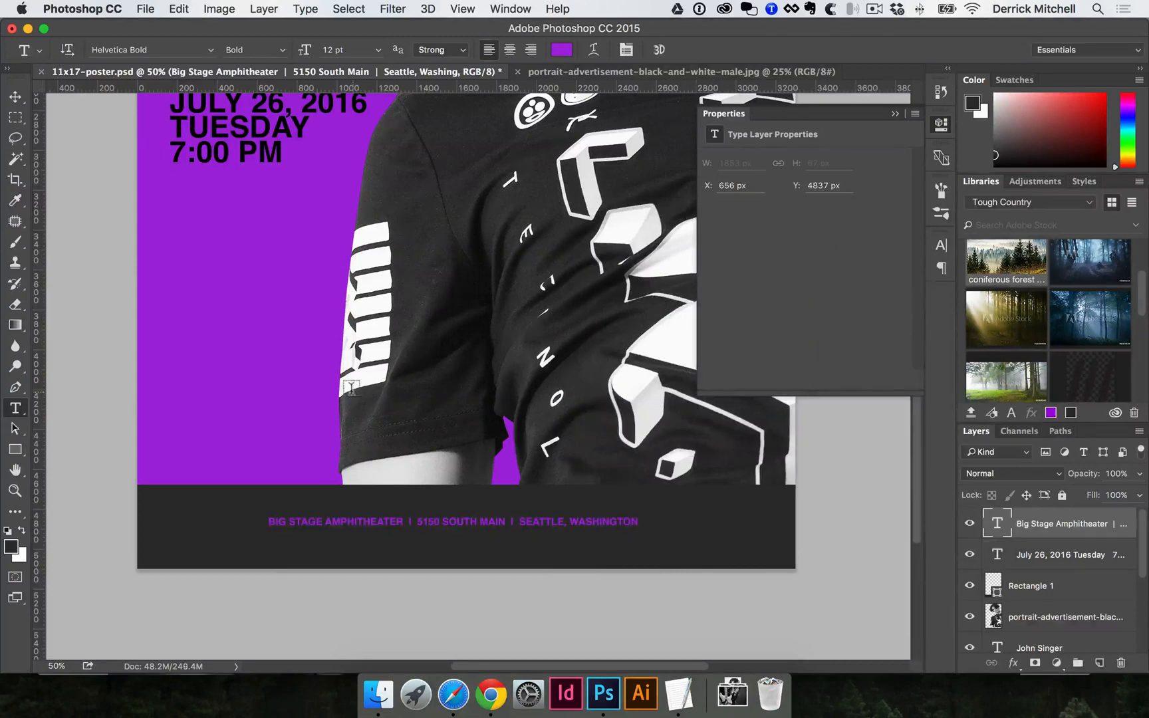
- Scale the venue line up to about 128% around its centre and recolour it white, nudged slightly down
key("super+t")
left_click_drag(626, 532, 680, 551)
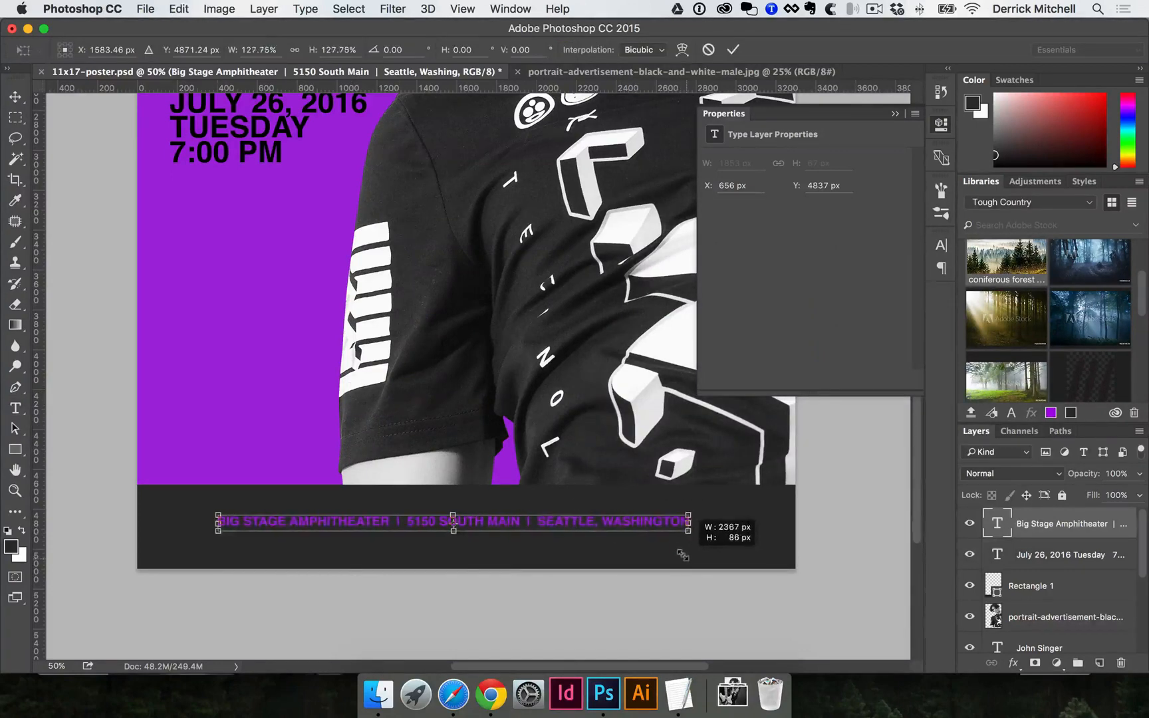
key("Return")
key("super+BackSpace")
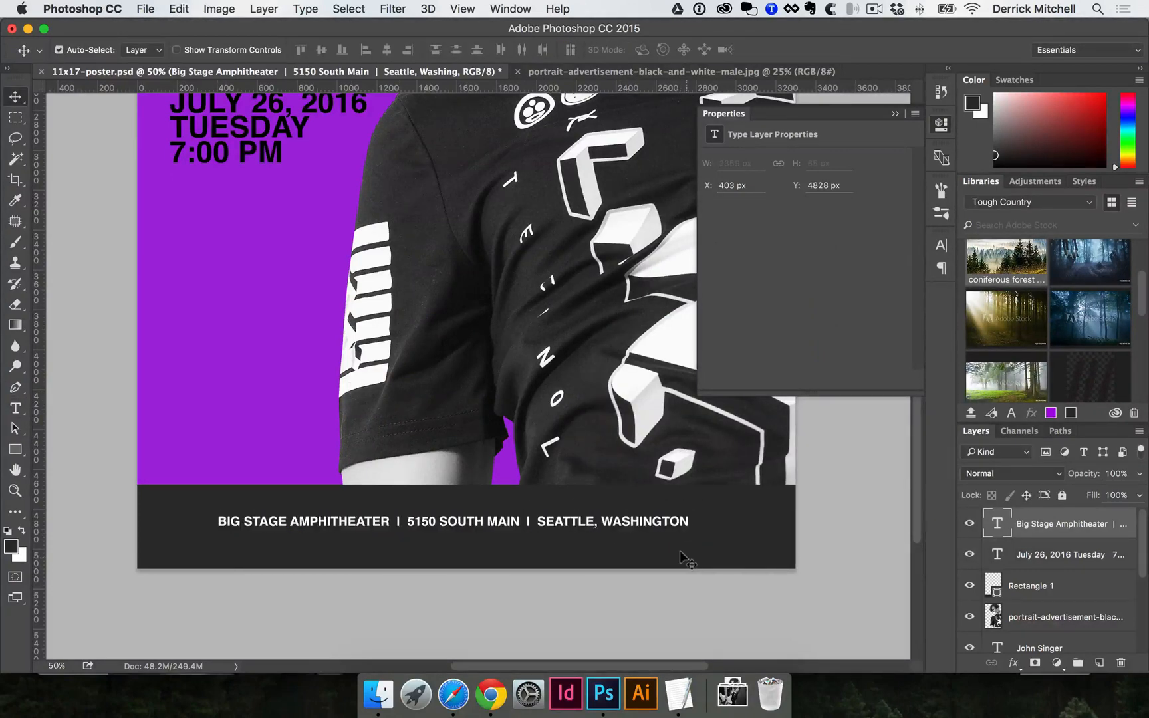
key("shift+Down")
key("super+minus")
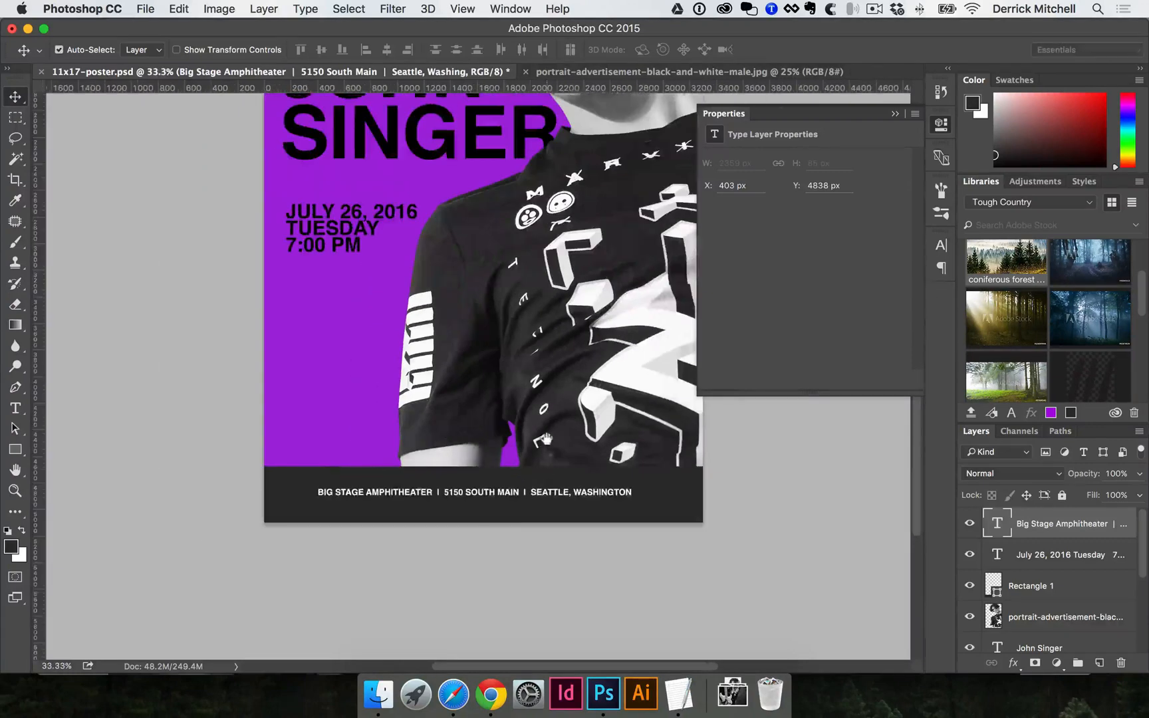
- Move the date and time text up, closer beneath the artist's name, to about Y 2562 px
left_click_drag(405, 190, 304, 327)
left_click(361, 332)
key("super+z")
key("super+z")
left_click_drag(383, 476, 383, 473)
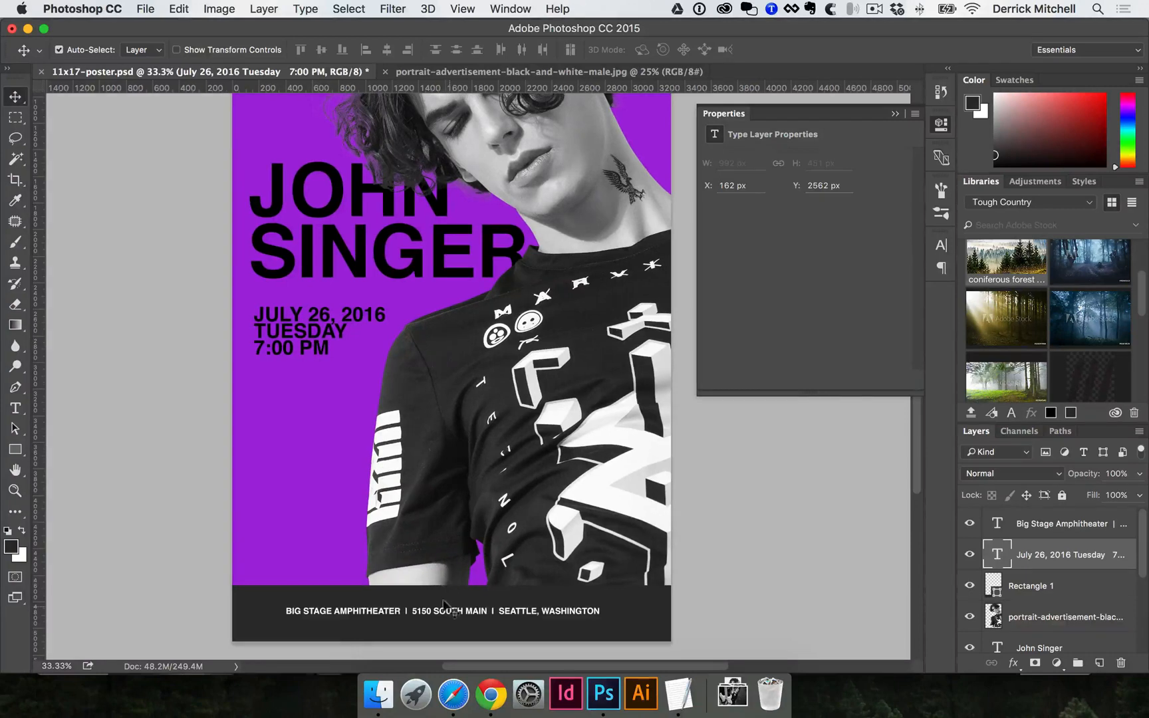
- Lower the venue line slightly within the dark bar and enlarge it to about 2711 px wide
left_click_drag(446, 611, 446, 617)
key("super+t")
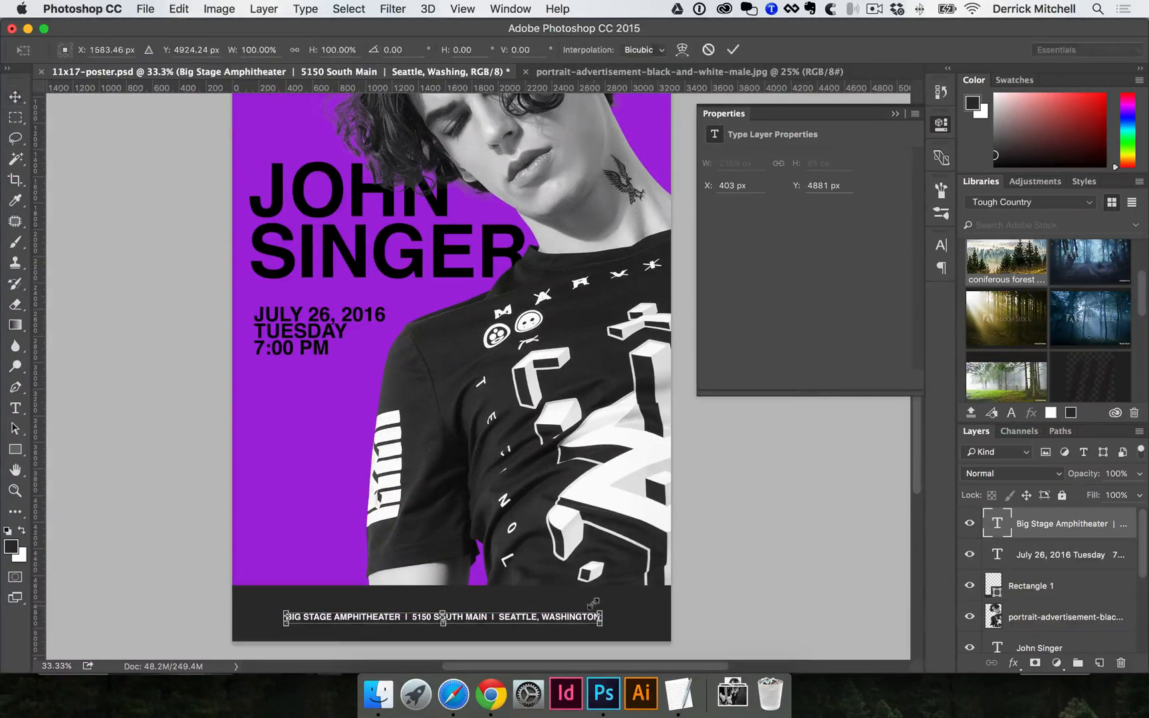
left_click_drag(594, 602, 616, 591)
key("Return")
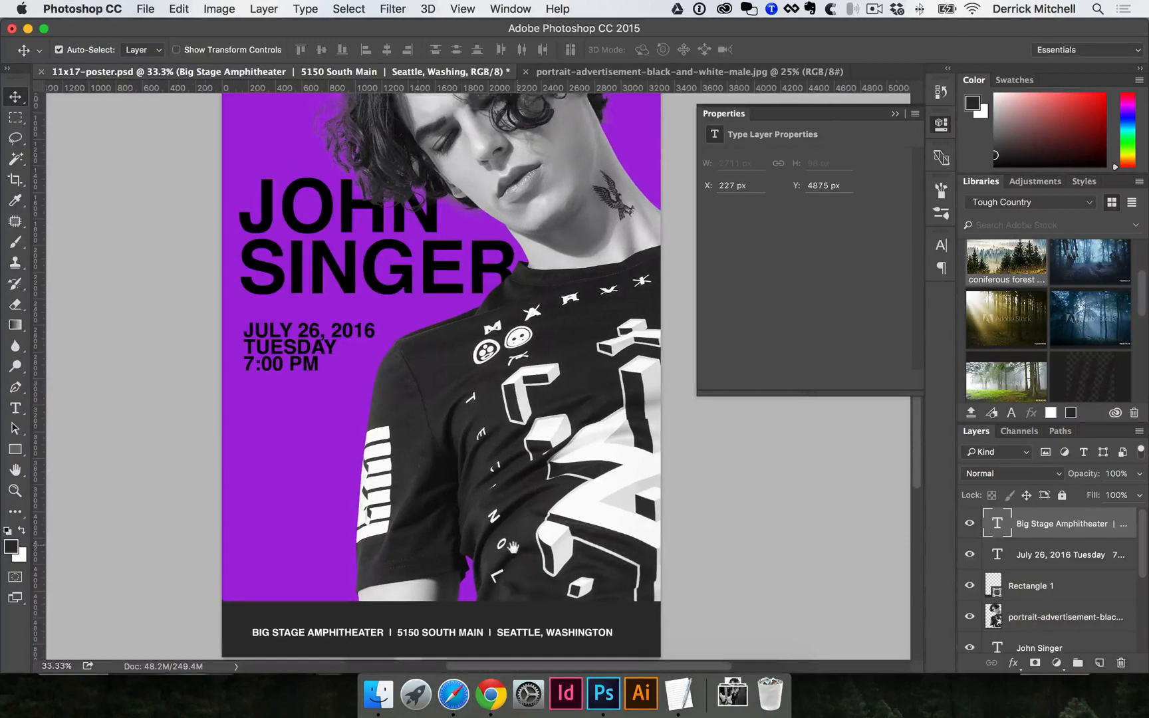
- Draw a thin rectangle about 2593 by 92 px across the portrait's shirt, layered just above the dark bar
key("super+minus")
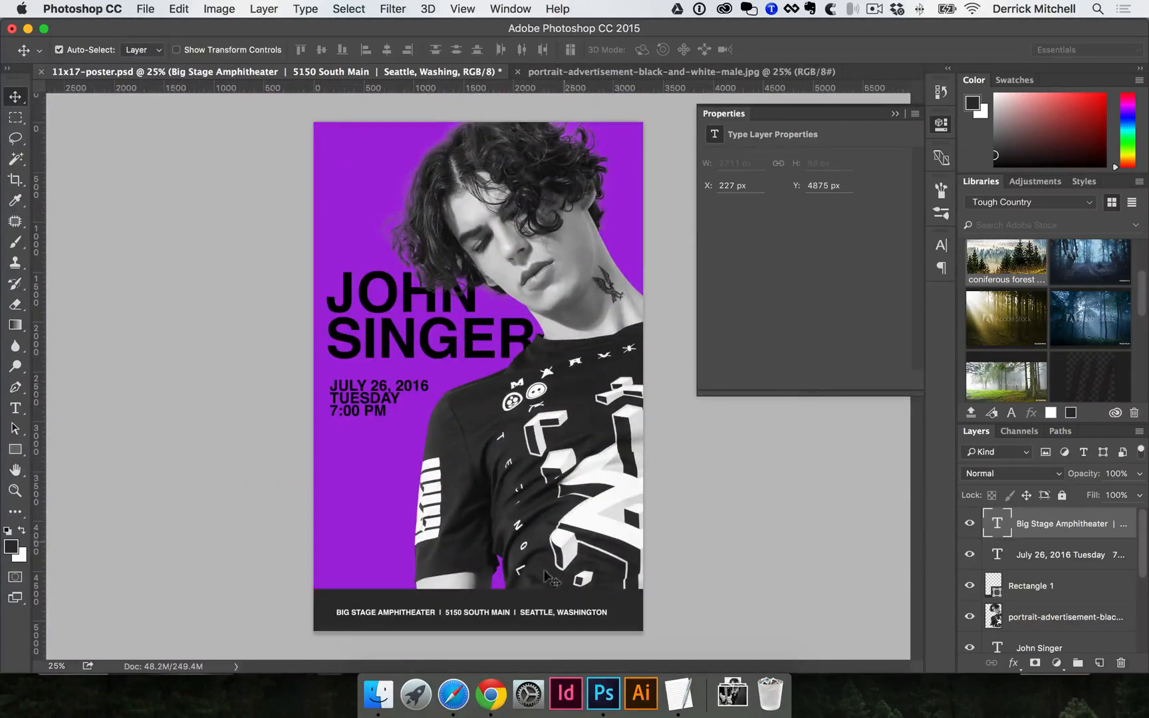
left_click(524, 601, "super")
left_click(524, 600, "super")
left_click_drag(407, 336, 534, 518)
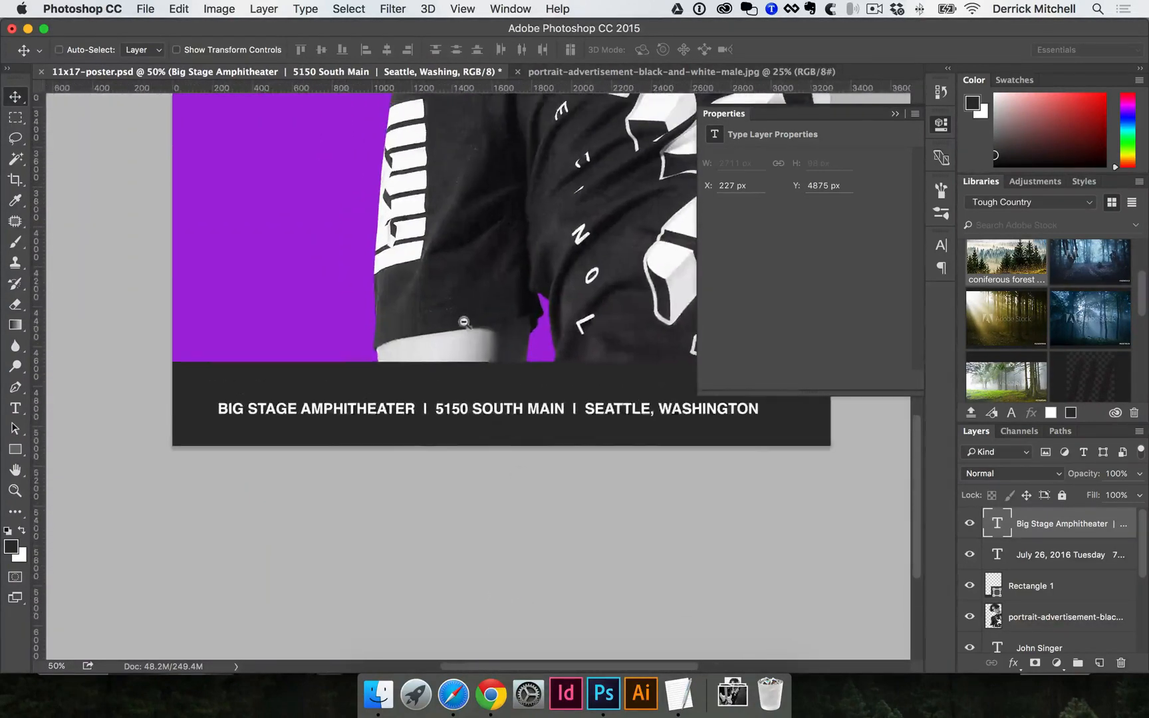
key("super+minus")
left_click_drag(497, 332, 479, 451)
left_click(488, 467)
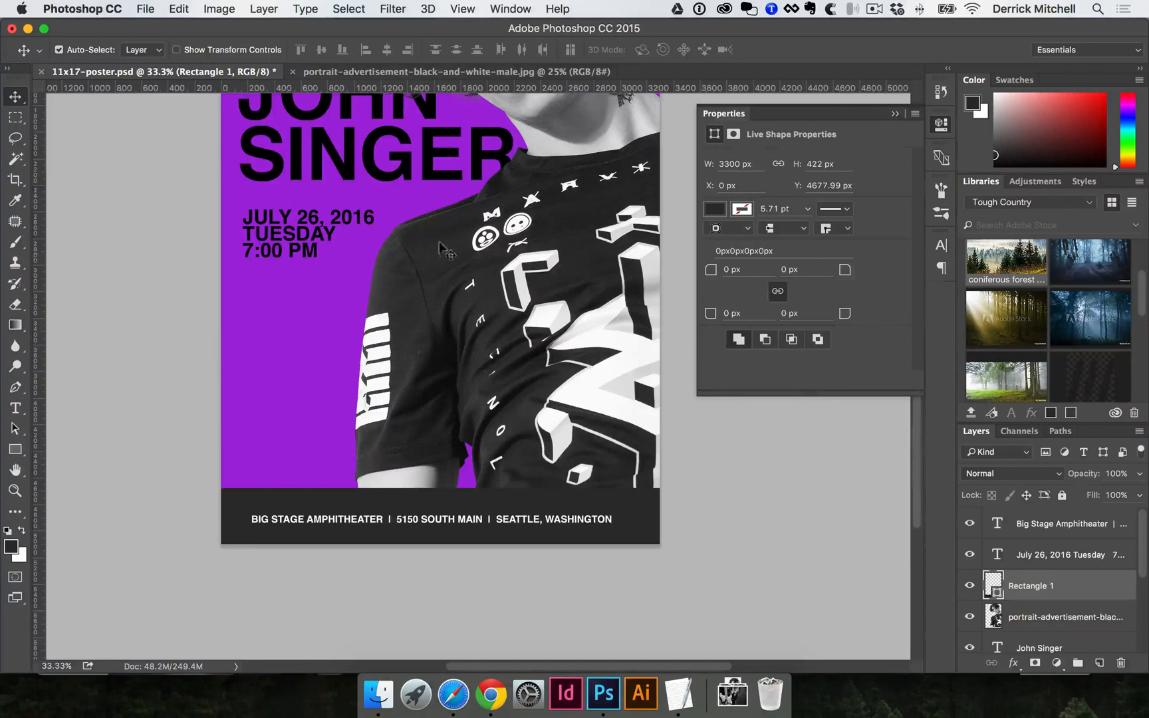
key("u")
left_click_drag(292, 315, 637, 326)
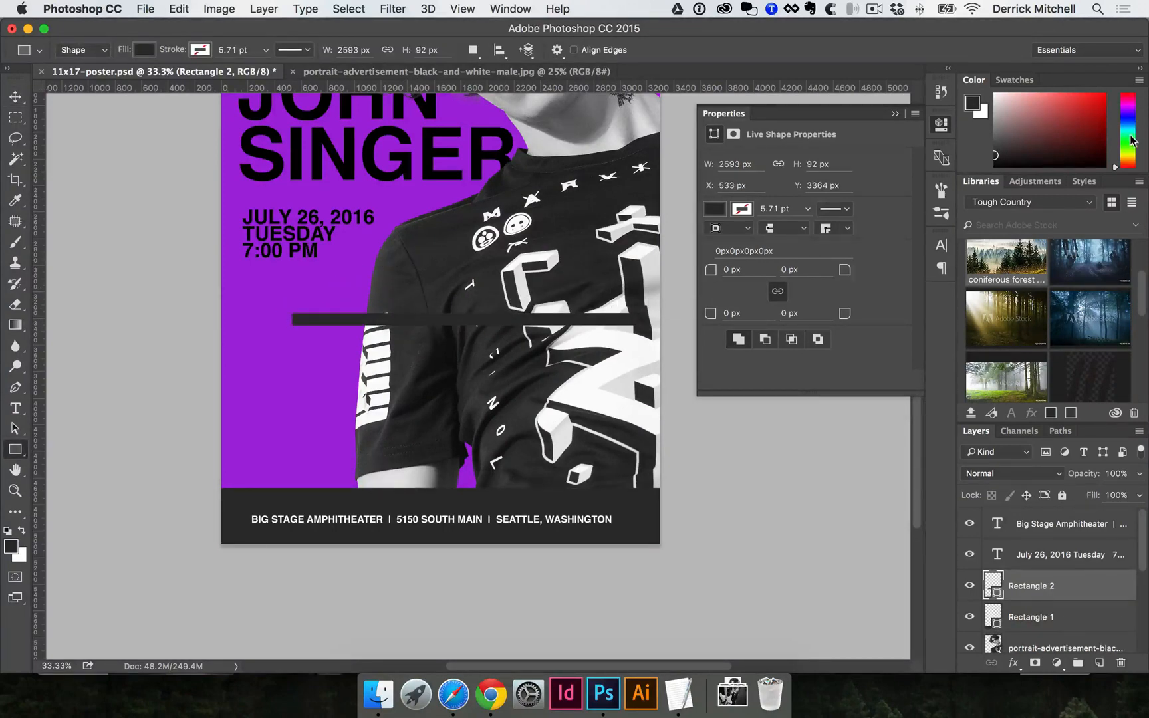
- Fill the thin rectangle with a bright green and move it up to about X 390, Y 2850 px
left_click(1132, 139)
left_click(1090, 107)
key("alt+BackSpace")
key("v")
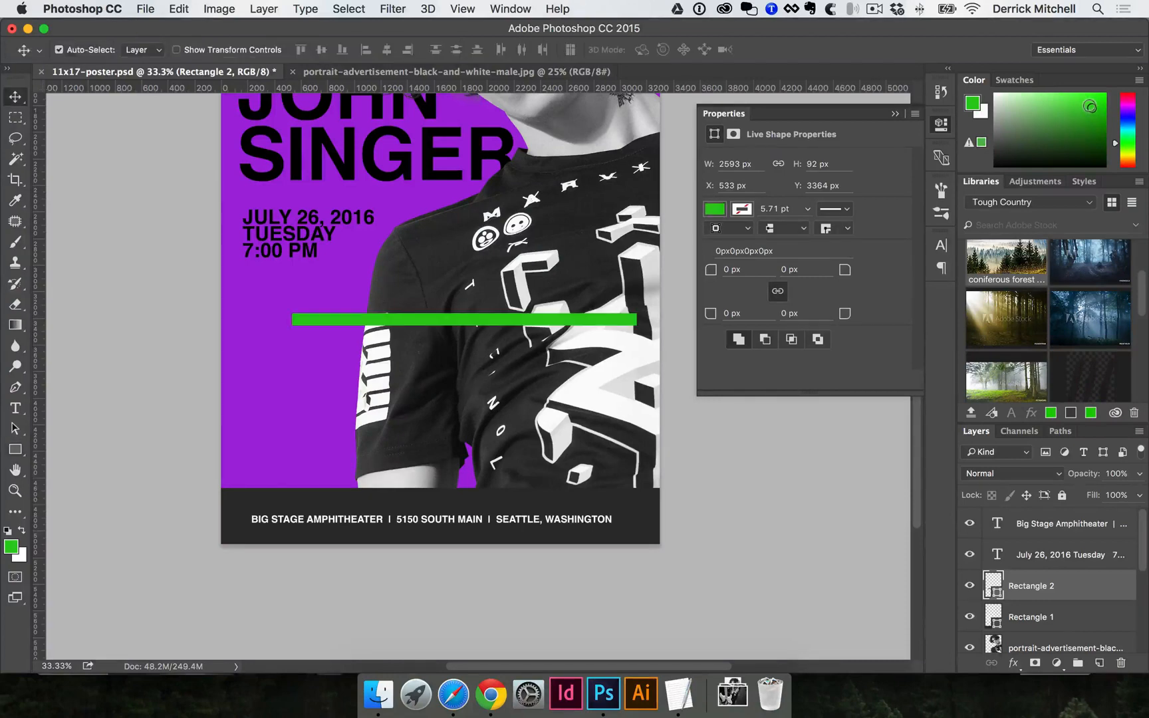
key("super+plus")
left_click_drag(481, 284, 452, 326)
key("ctrl+t")
left_click_drag(563, 424, 590, 366)
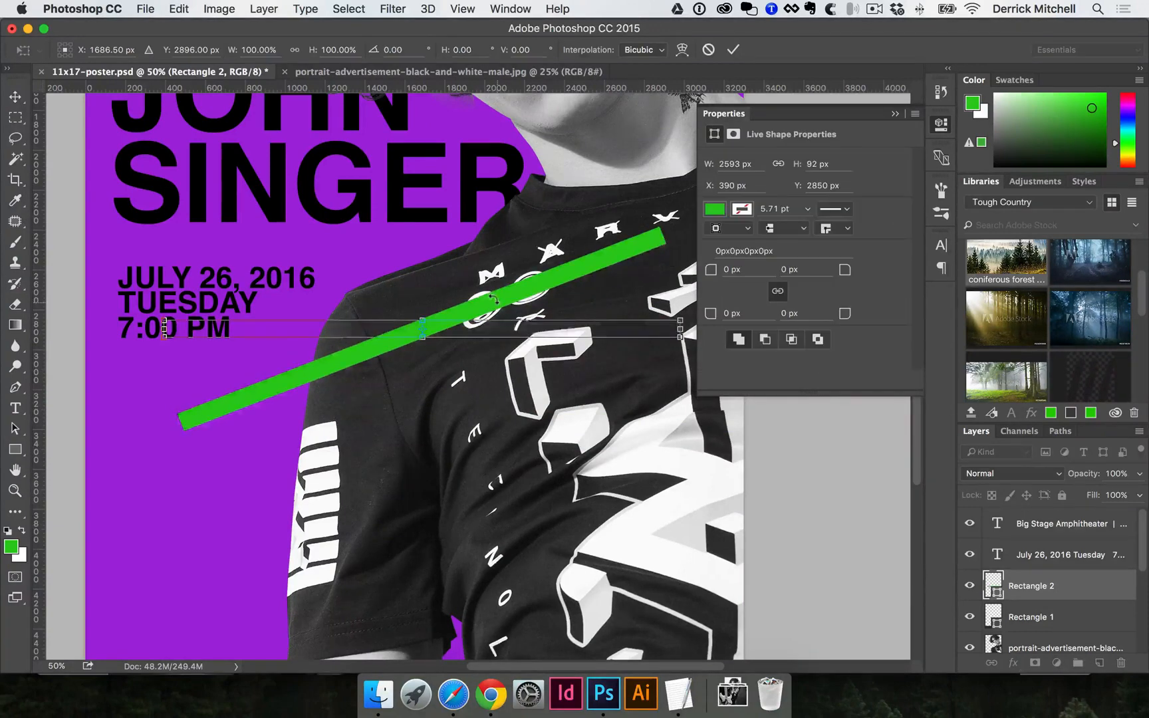
key("Escape")
- Rotate the green rectangle counterclockwise so that it slopes upward to the right across the shirt
key("super+t")
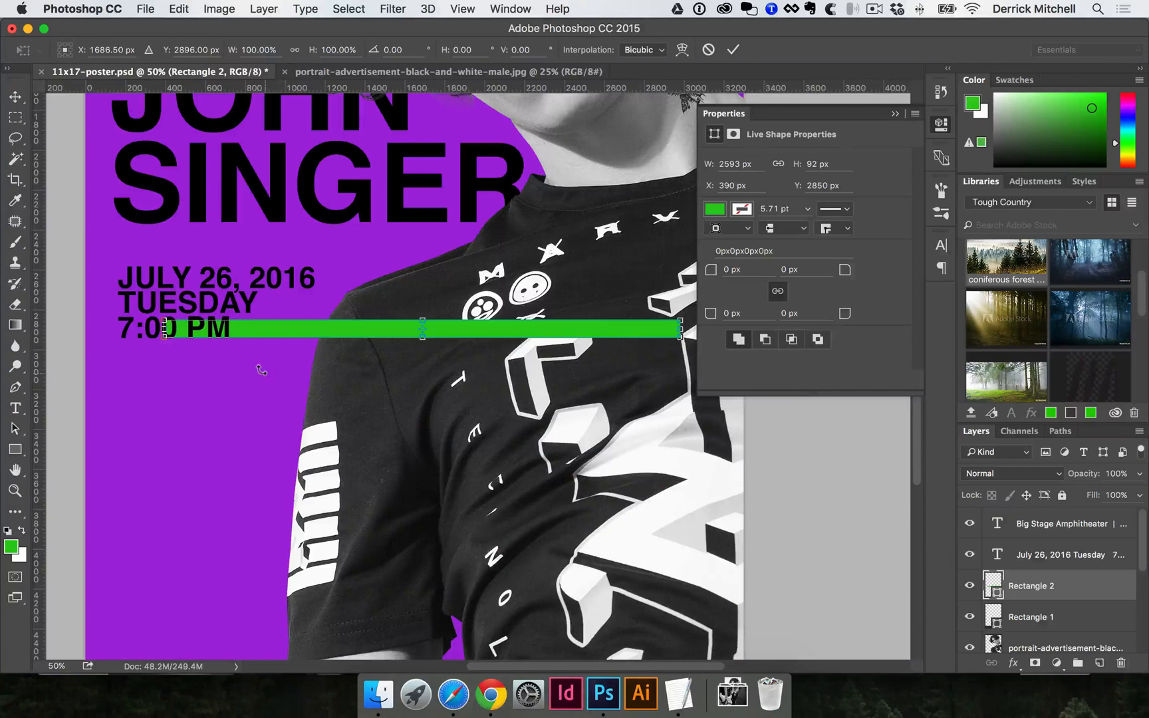
left_click_drag(244, 371, 250, 436)
key("Return")
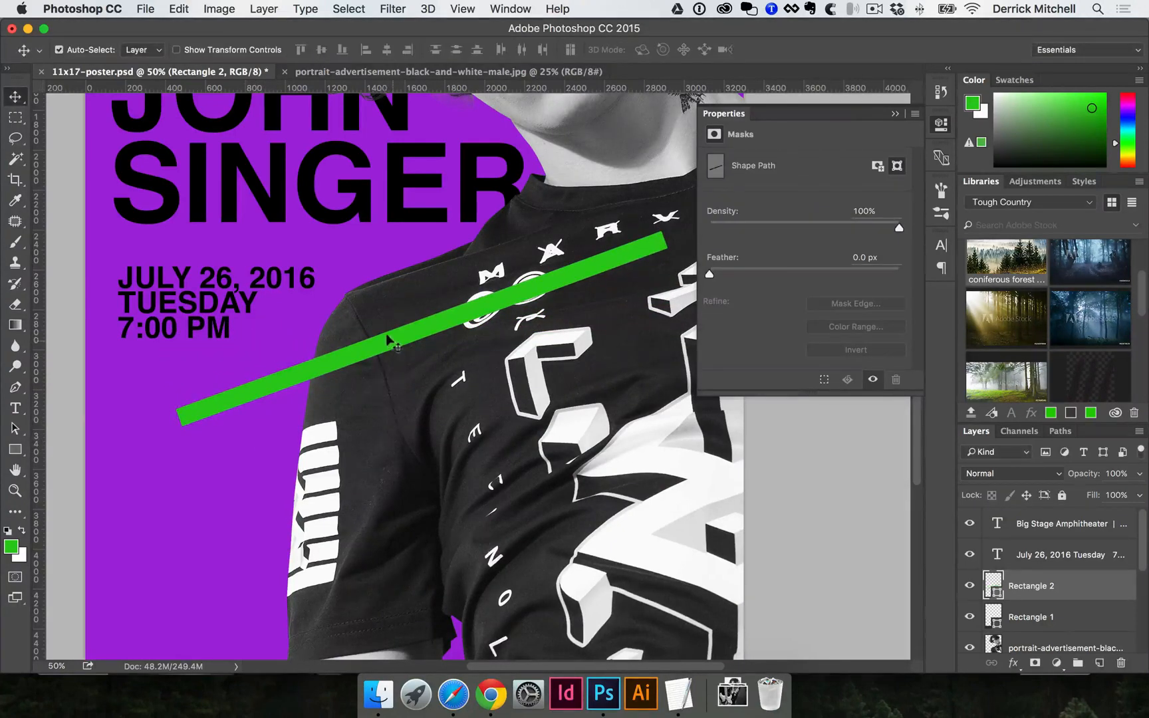
- Place the slanted green bar beneath the date text, with its lower end in line with the text's left edge
left_click_drag(389, 340, 392, 279)
key("super+minus")
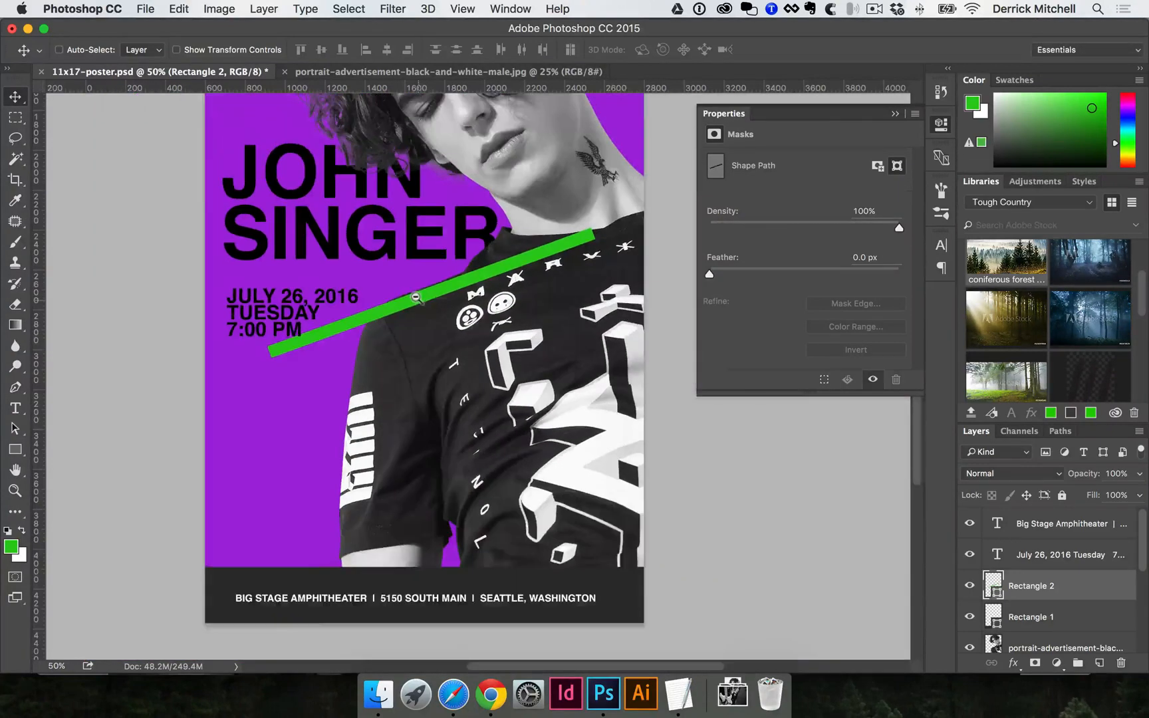
key("super+minus")
left_click_drag(459, 393, 422, 425)
key("super+t")
left_click_drag(569, 460, 695, 548)
key("Return")
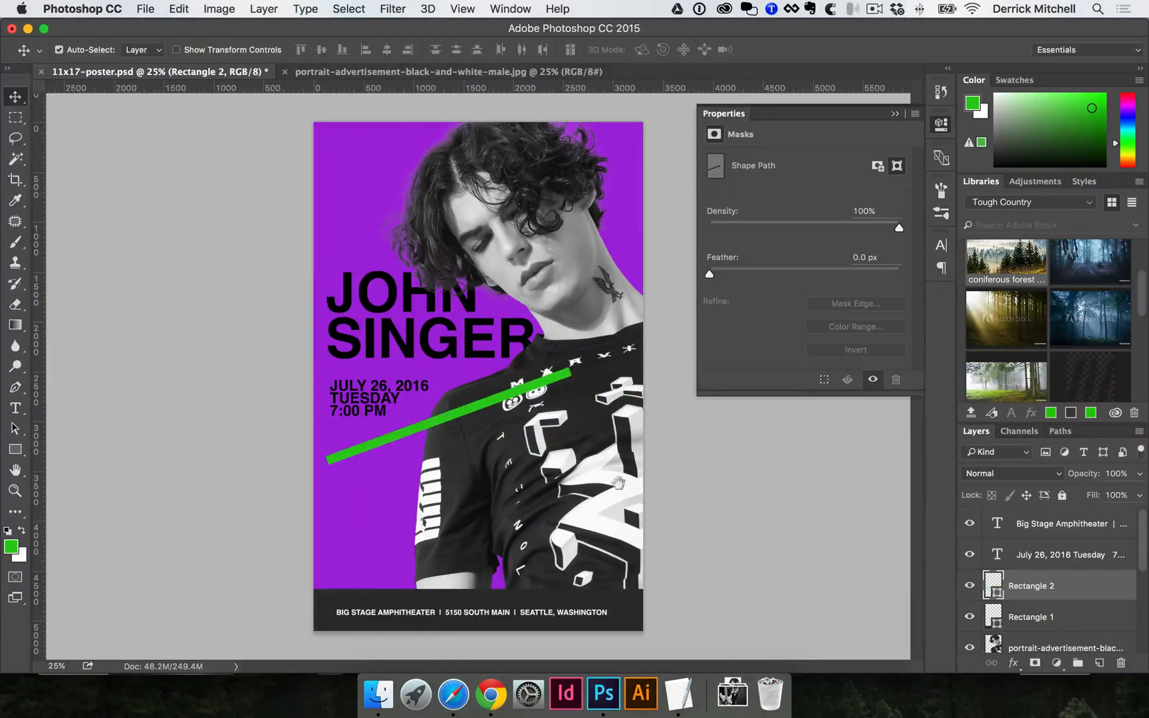
- Try to reshape the green bar's upper end by pulling its lower corner point with the Direct Selection tool
key("super+plus")
key("a")
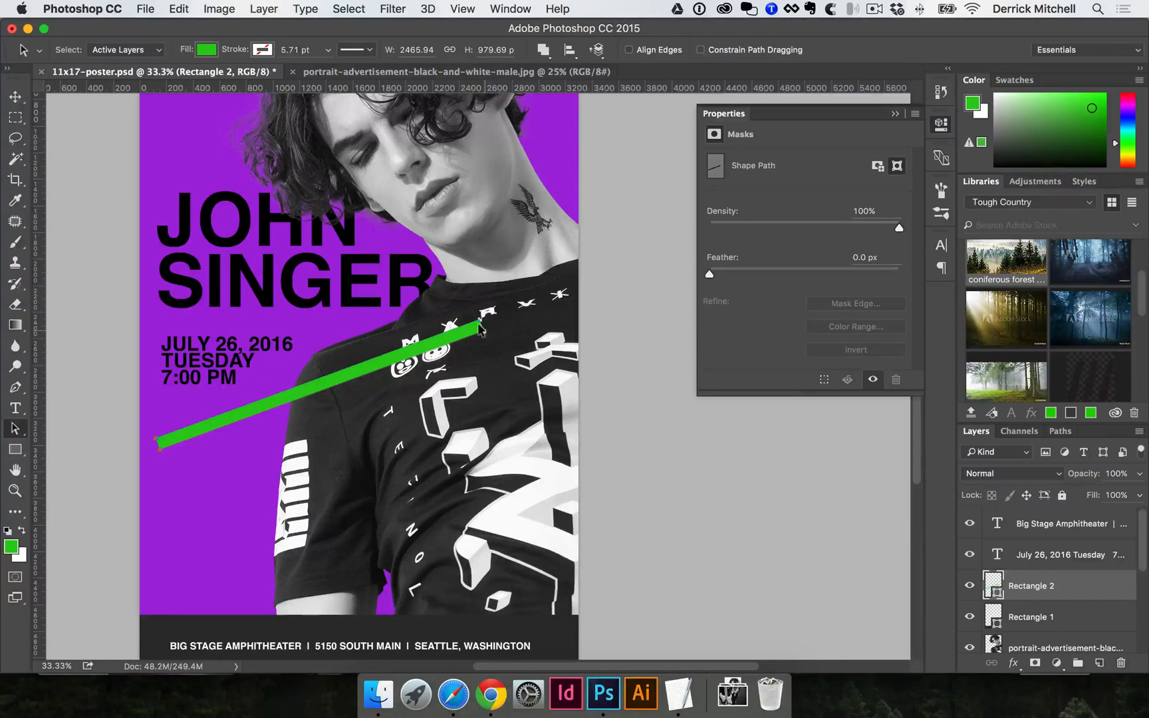
left_click(21, 431)
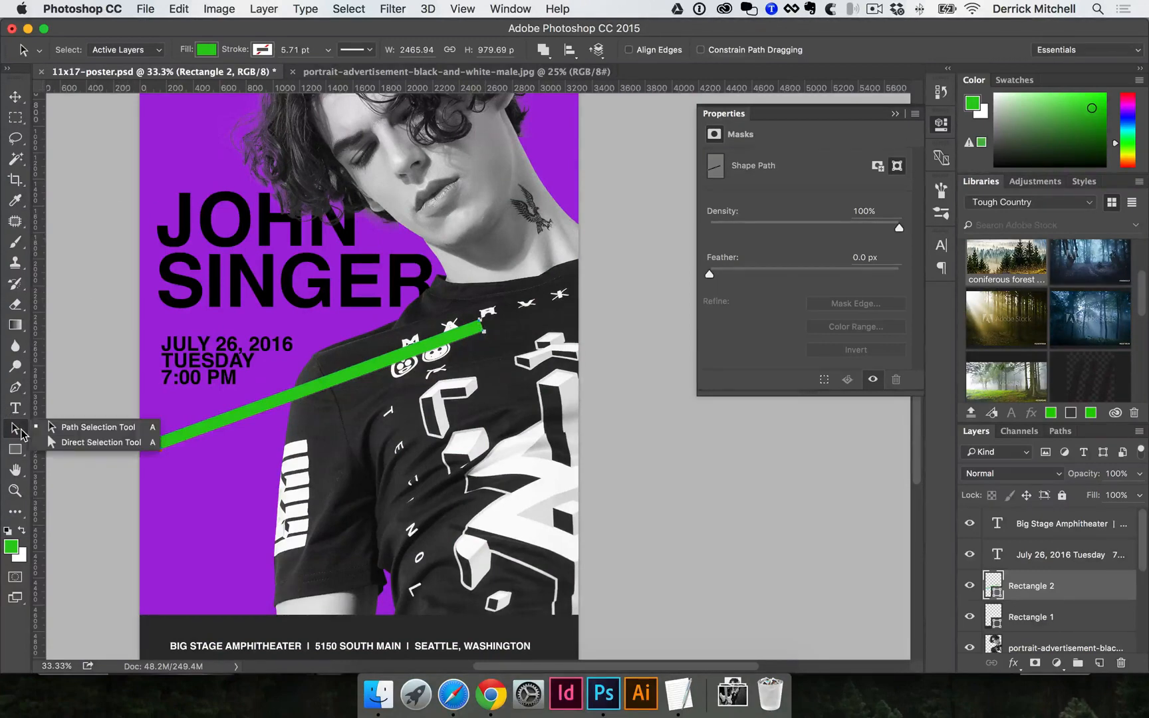
left_click(64, 449)
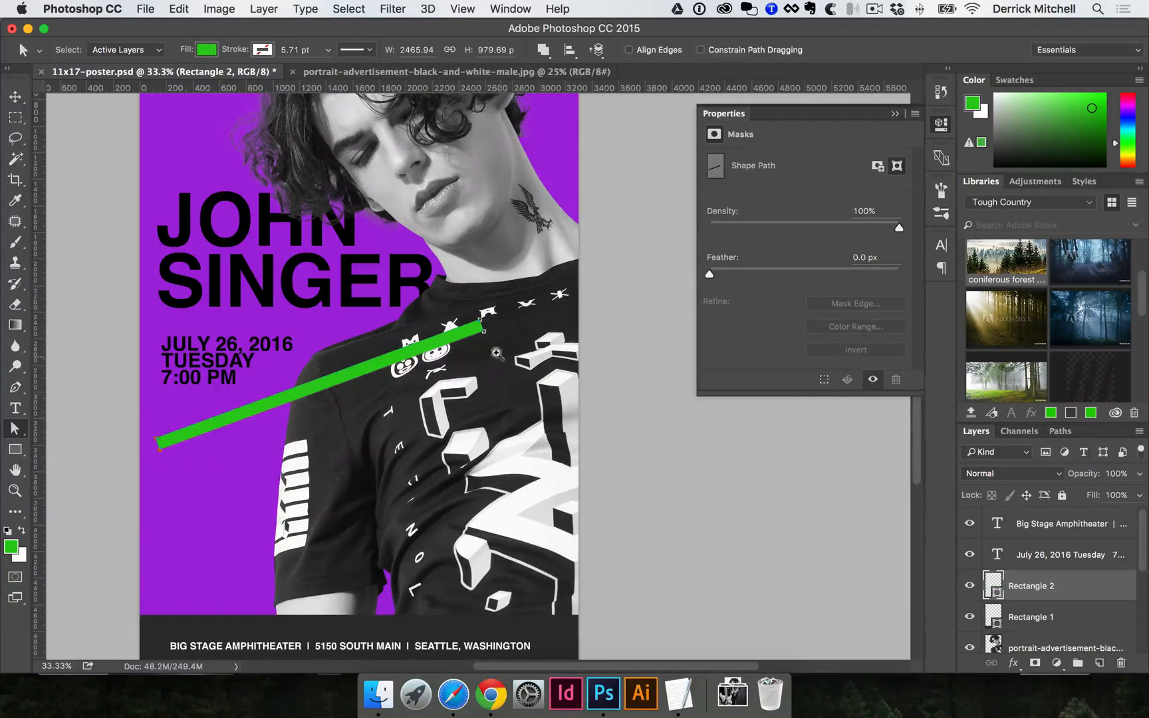
left_click(496, 353, "super")
left_click(471, 326, "super")
left_click(462, 304, "super")
left_click(461, 306, "super")
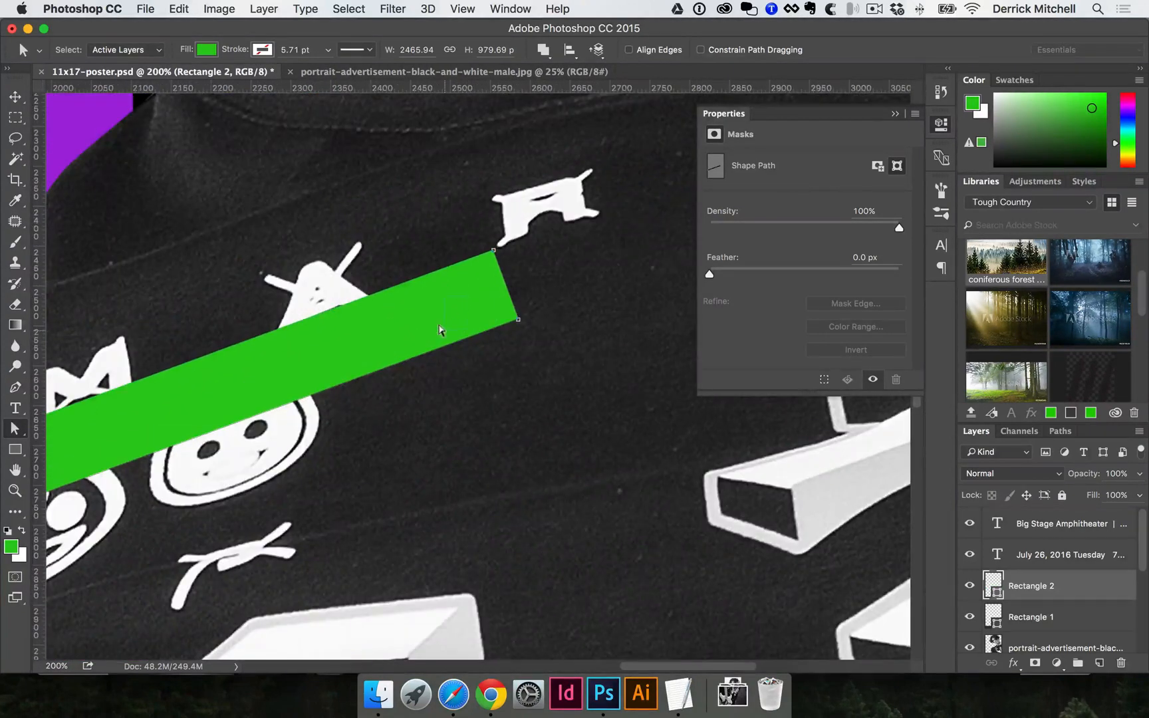
left_click(512, 324)
left_click(472, 299)
left_click_drag(515, 315, 446, 371)
key("super+z")
- Try to pull the green bar's lowest corner point, beneath the date text, farther down
left_click(429, 342, "alt+super")
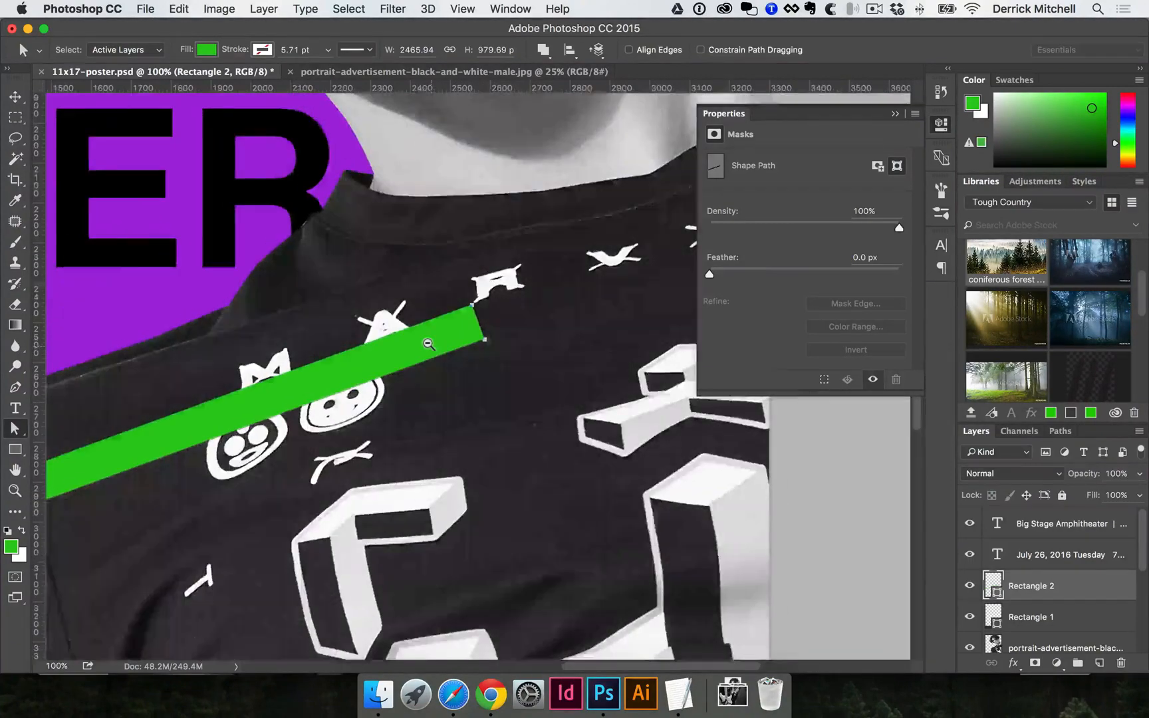
left_click(428, 343, "alt+super")
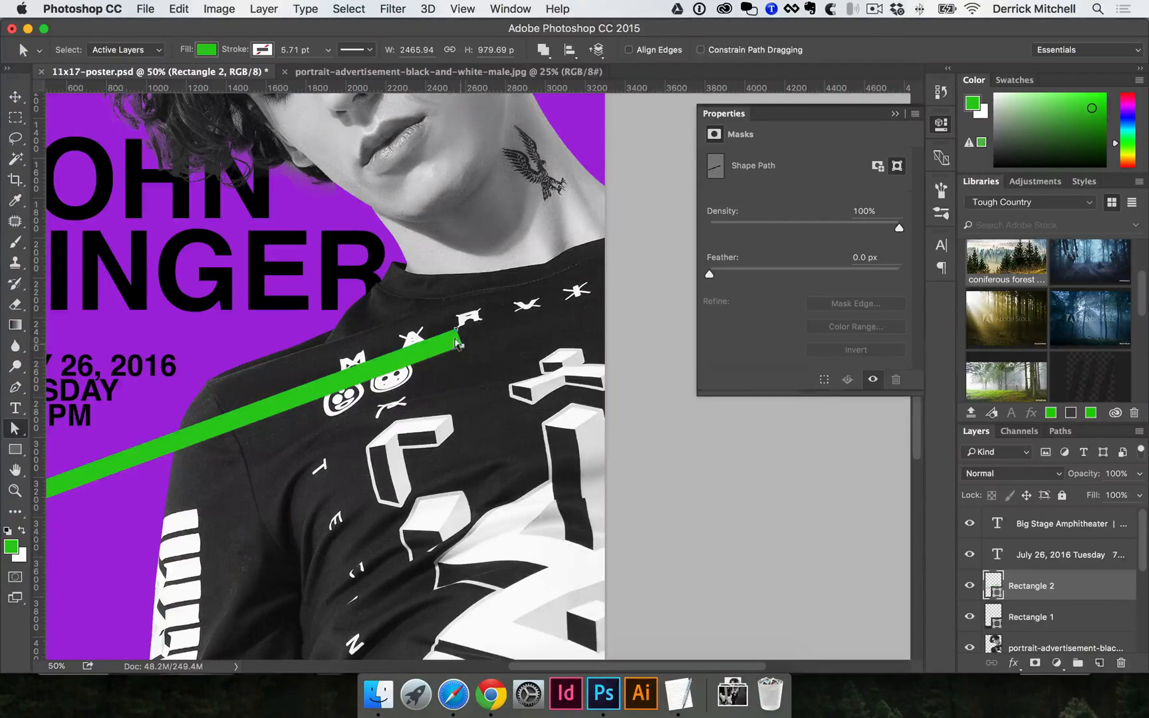
scroll(372, 372, "left", 10)
scroll(372, 373, "down", 4)
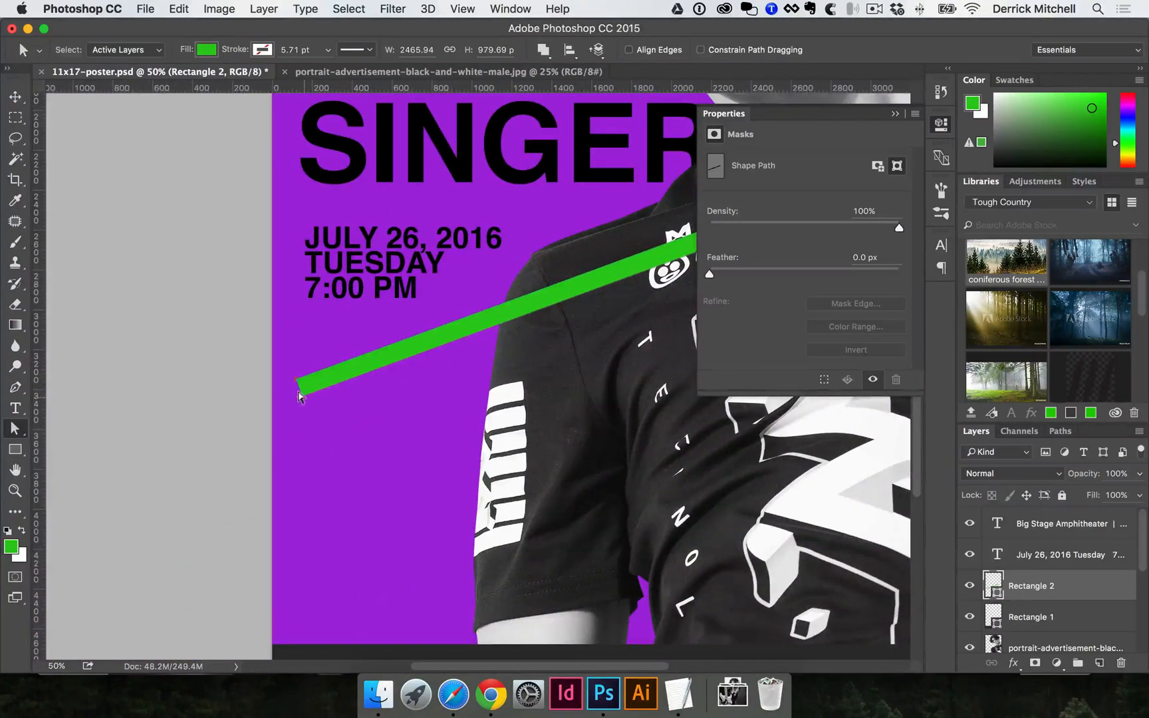
left_click(343, 410, "alt+super")
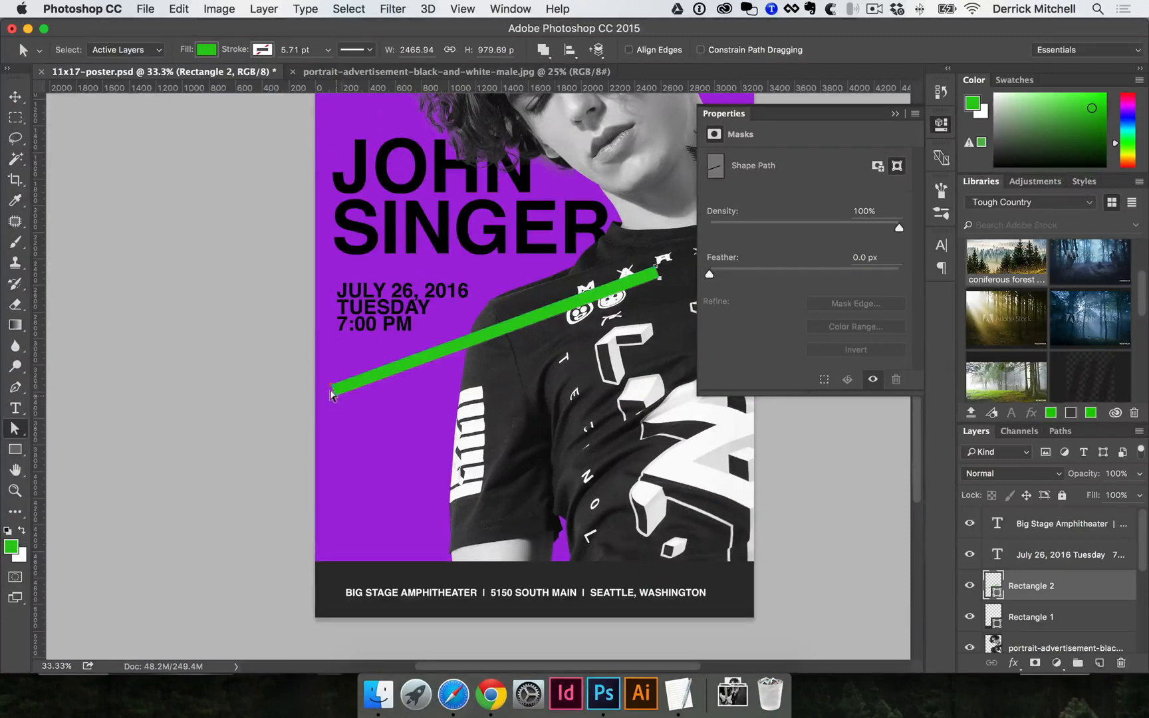
left_click_drag(331, 391, 343, 415)
key("super+z")
scroll(329, 426, "up", 2)
key("v")
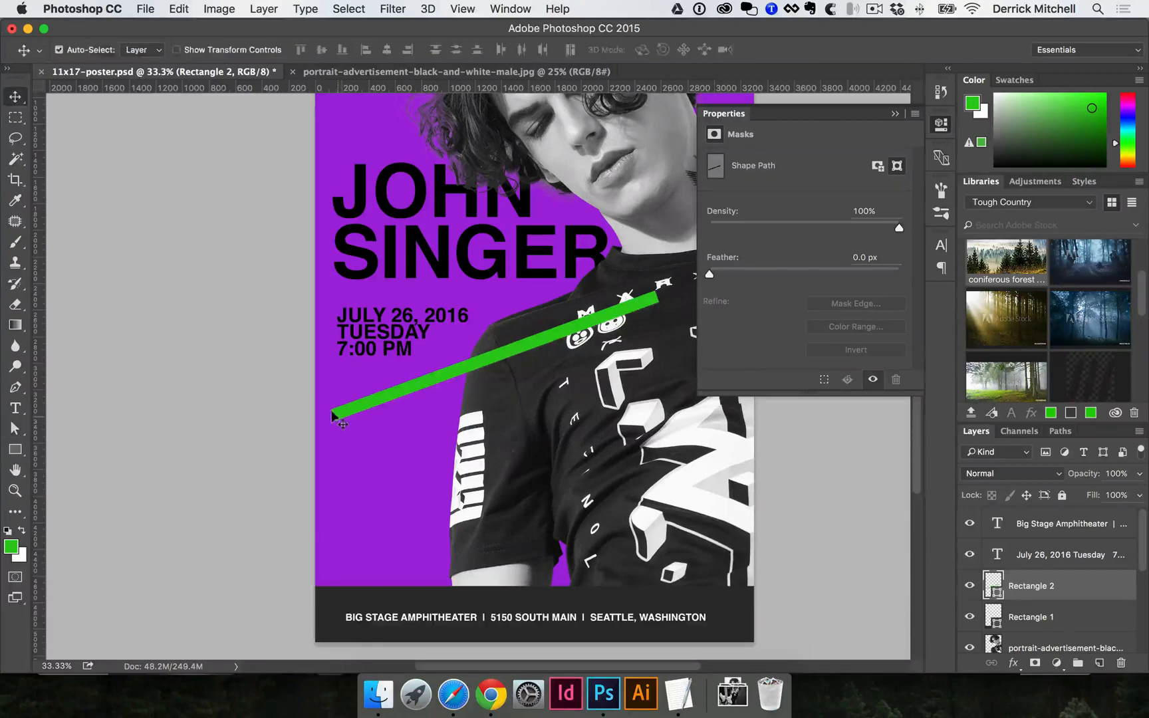
- Pull the green bar's lower edge points straight down past the poster's bottom to form a large slanted block
key("a")
left_click(336, 418)
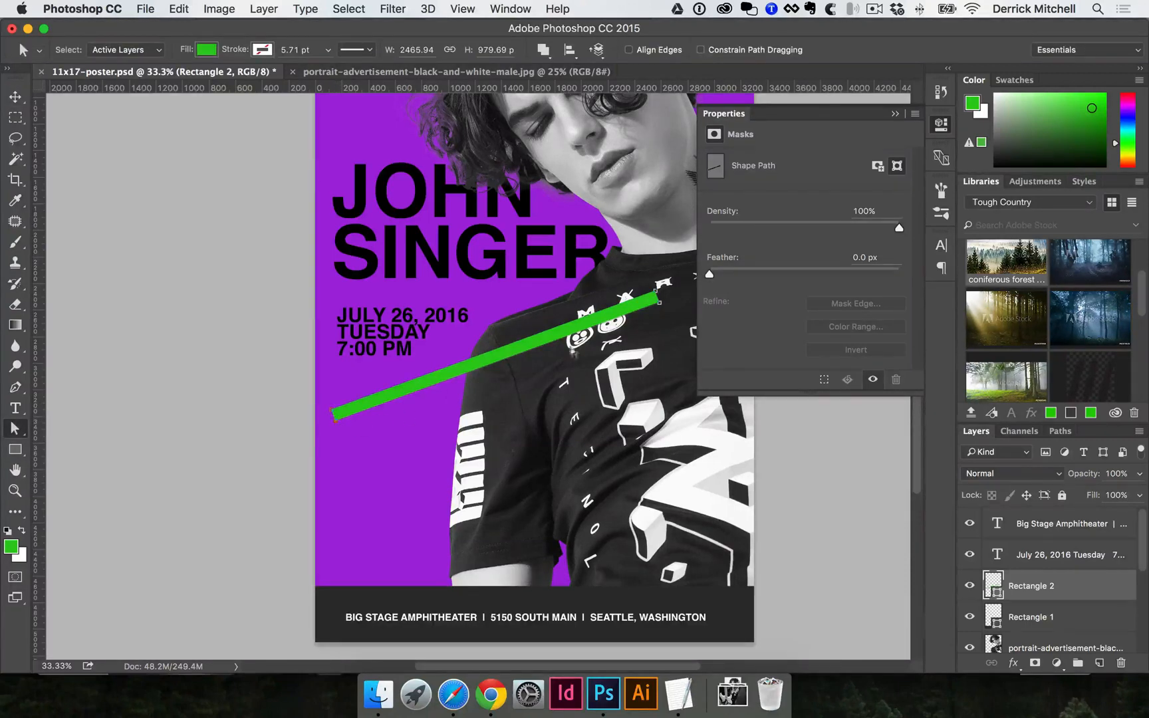
left_click_drag(655, 302, 492, 393)
- Scale the green block to about 162% so it extends beyond both poster sides, and move it up over the shirt
key("super+t")
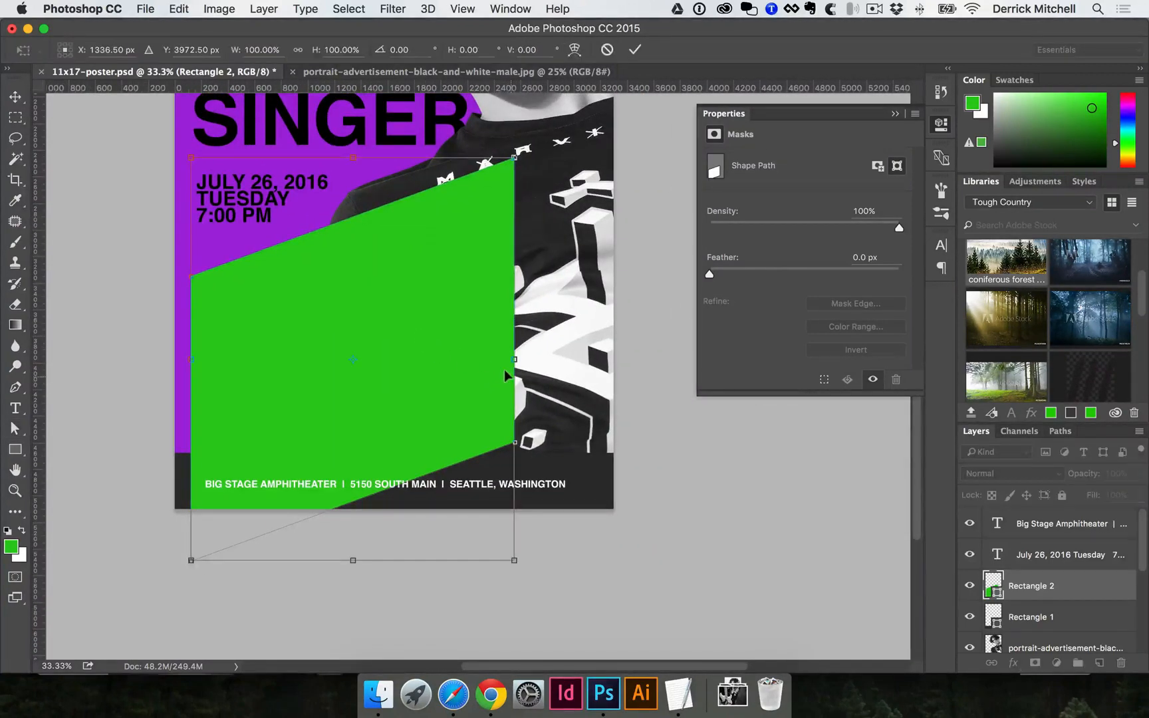
key("super+minus")
scroll(452, 403, "up", 3)
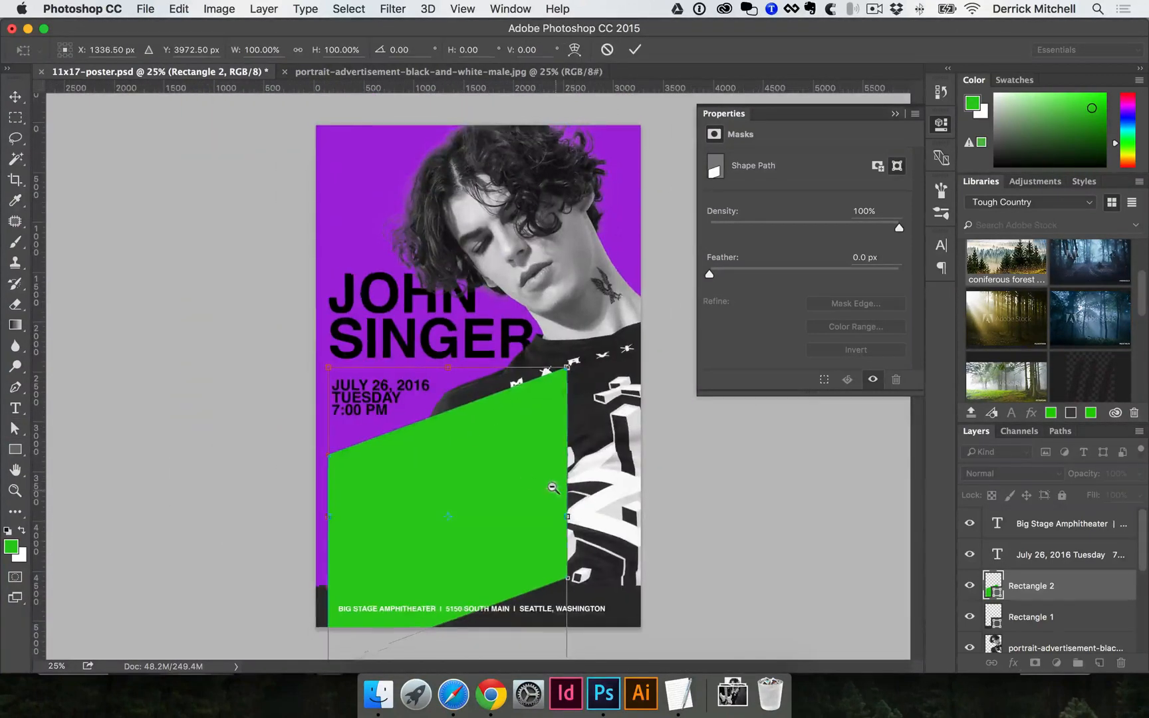
key("super+minus")
key("super+minus")
left_click_drag(524, 523, 583, 597)
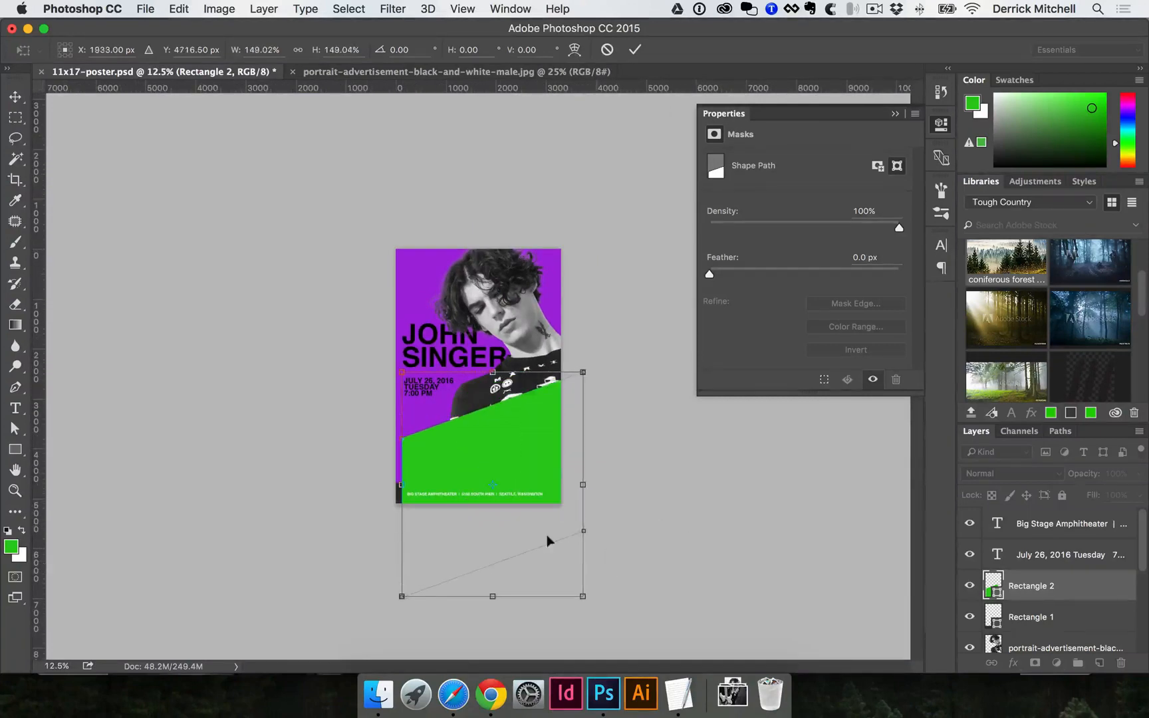
mouse_move(402, 596)
left_mouse_down()
mouse_move(375, 602)
mouse_move(385, 610)
left_mouse_up()
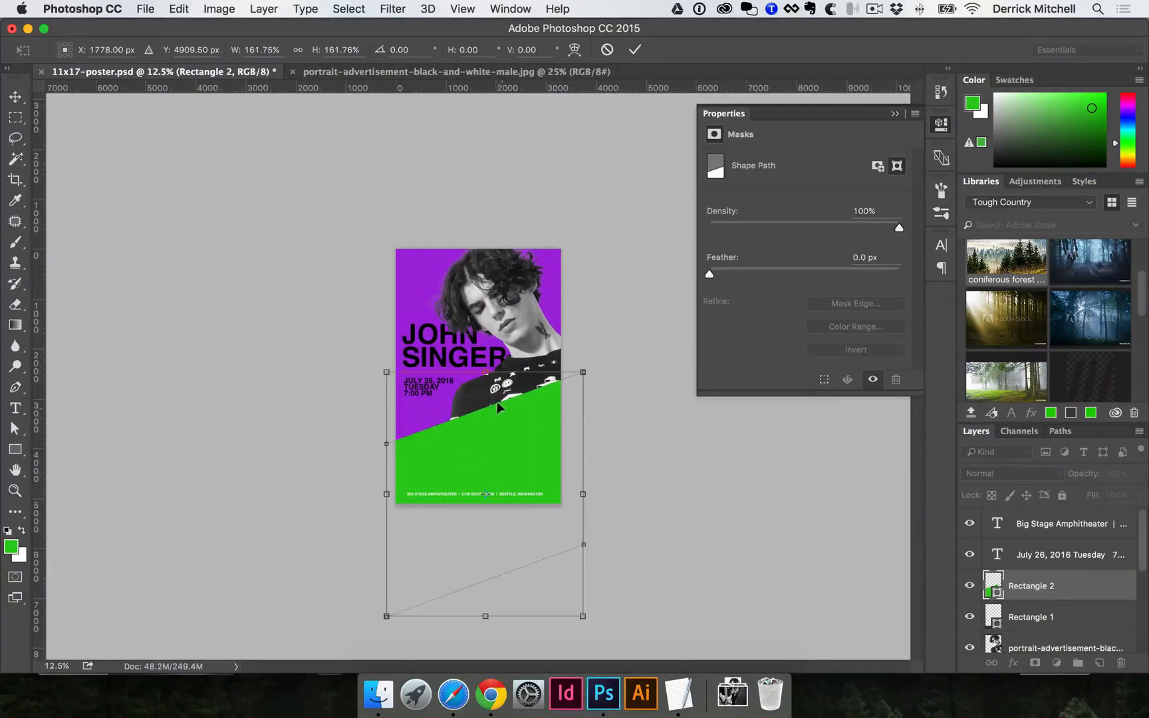
left_click_drag(512, 410, 499, 375)
key("Return")
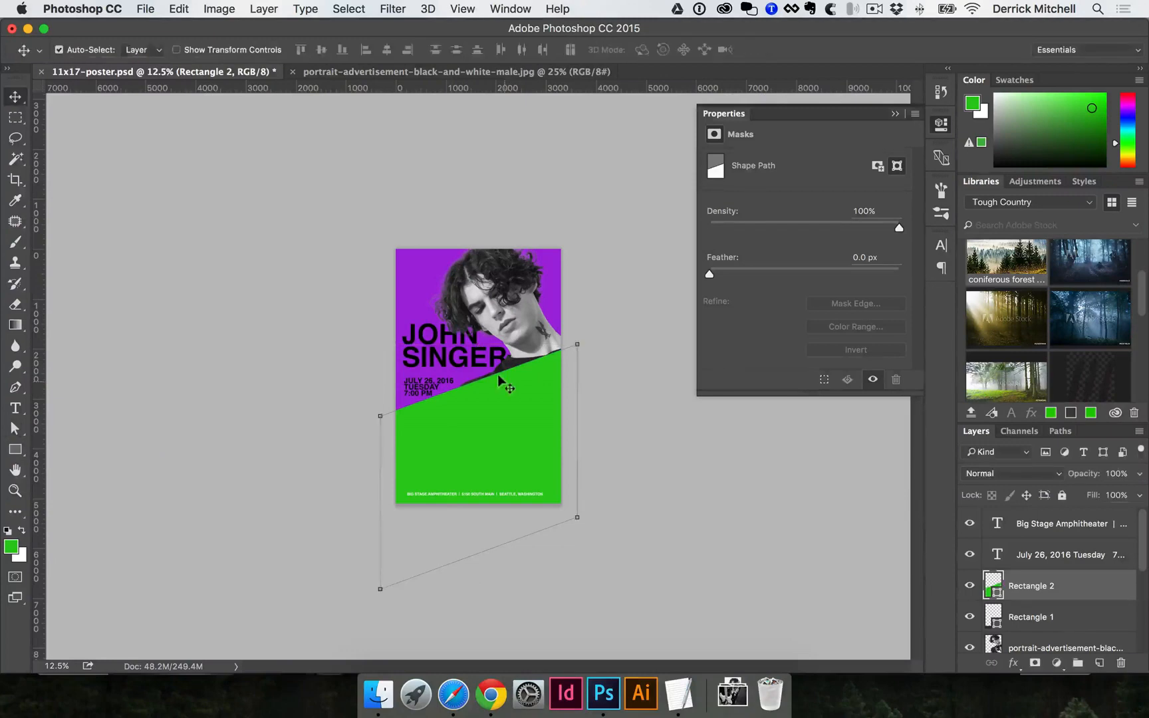
- Move the green block down so its slope starts at the dark bar's upper left corner, and hide the dark bar
key("super+equal")
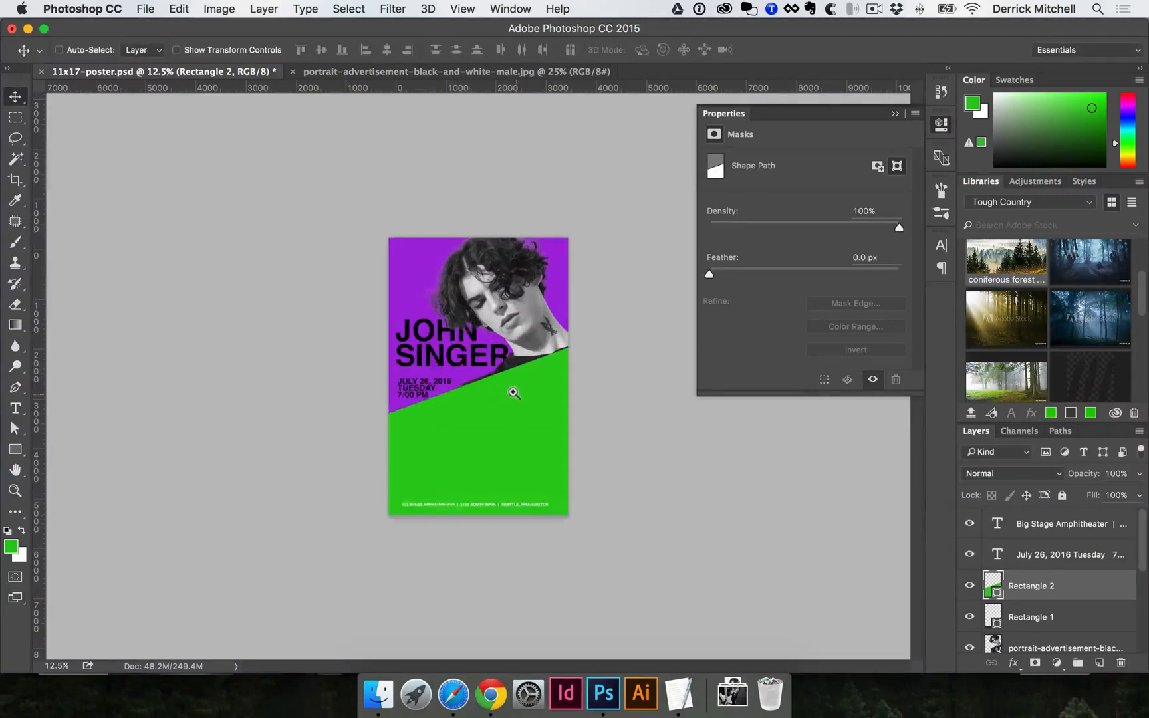
left_click_drag(520, 420, 568, 464)
key("super+equal")
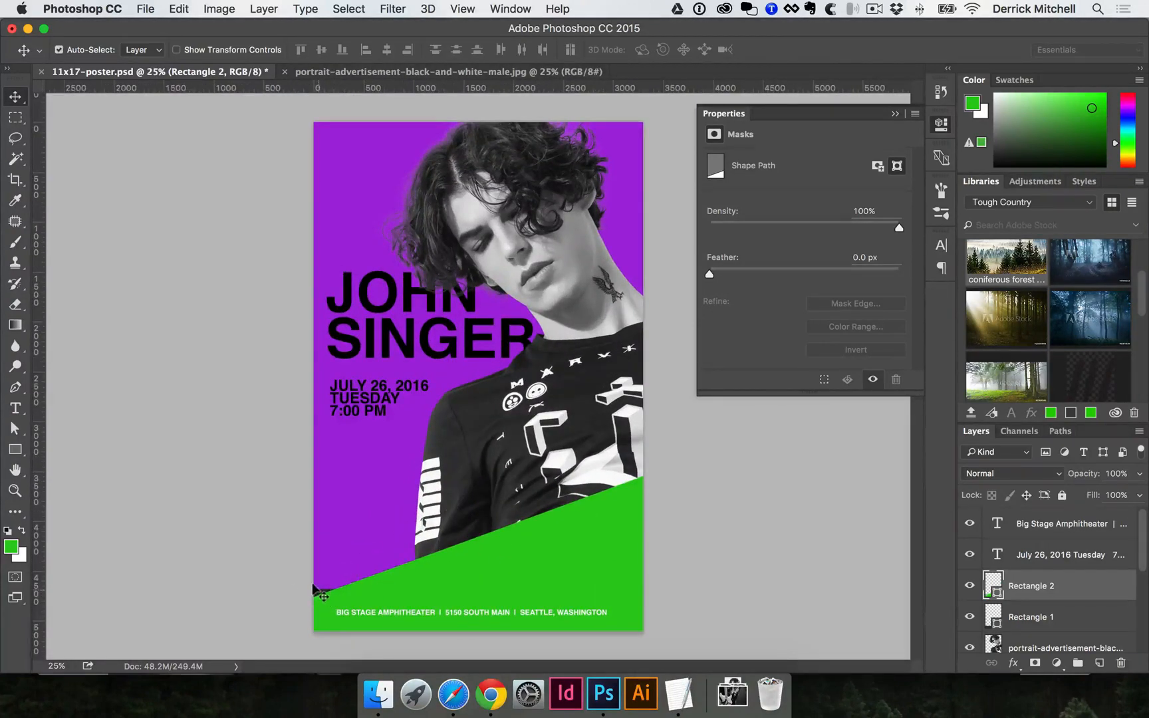
left_click(314, 586)
left_click(970, 617)
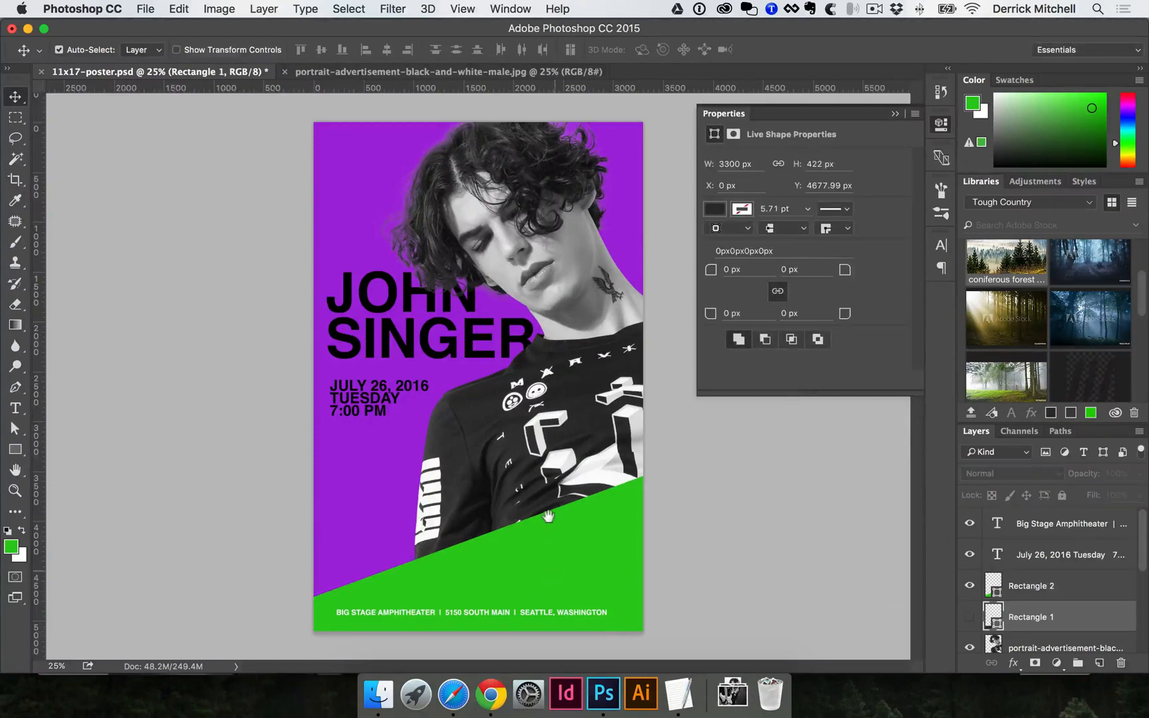
- Move the venue line up and to the right on the green block, to about X 486, Y 4636 px
key("t")
triple_click(518, 610)
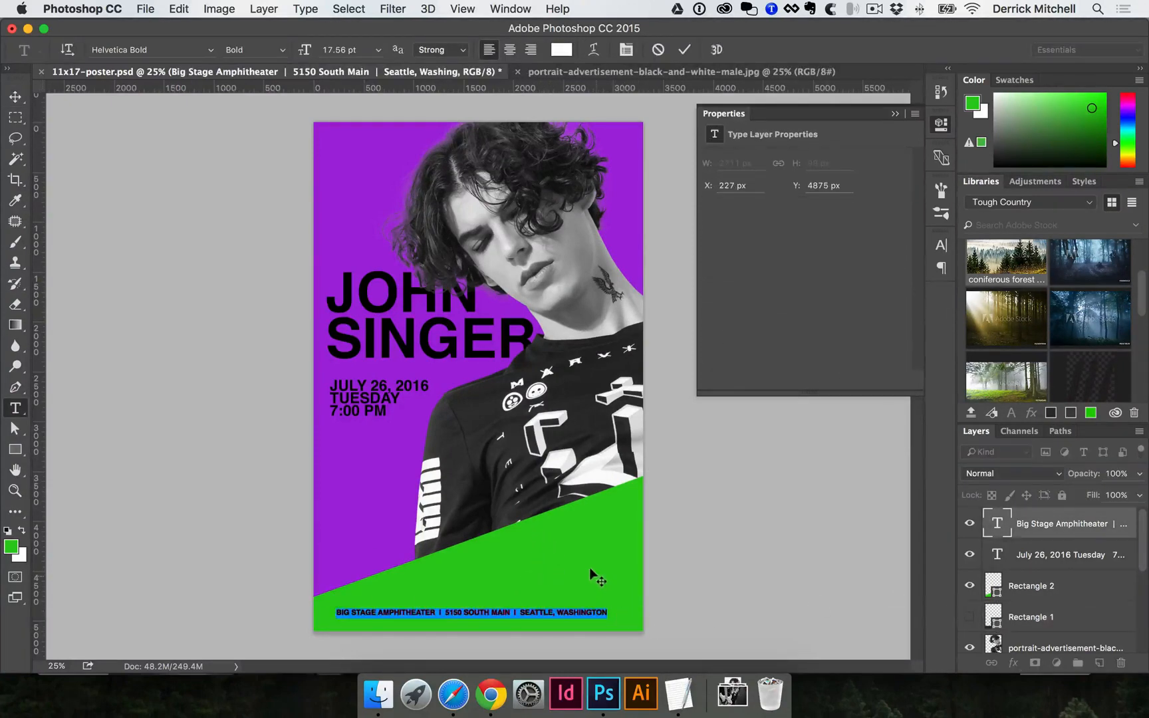
key("super+Return")
key("v")
left_click(514, 599)
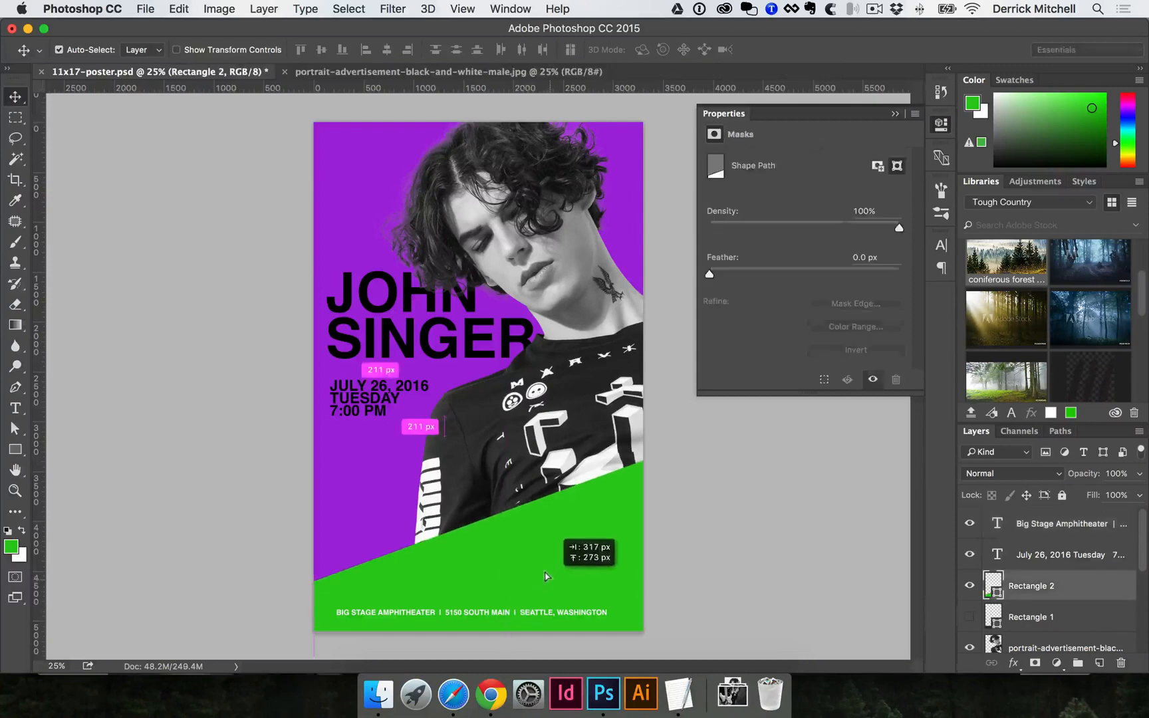
left_click_drag(528, 603, 554, 580)
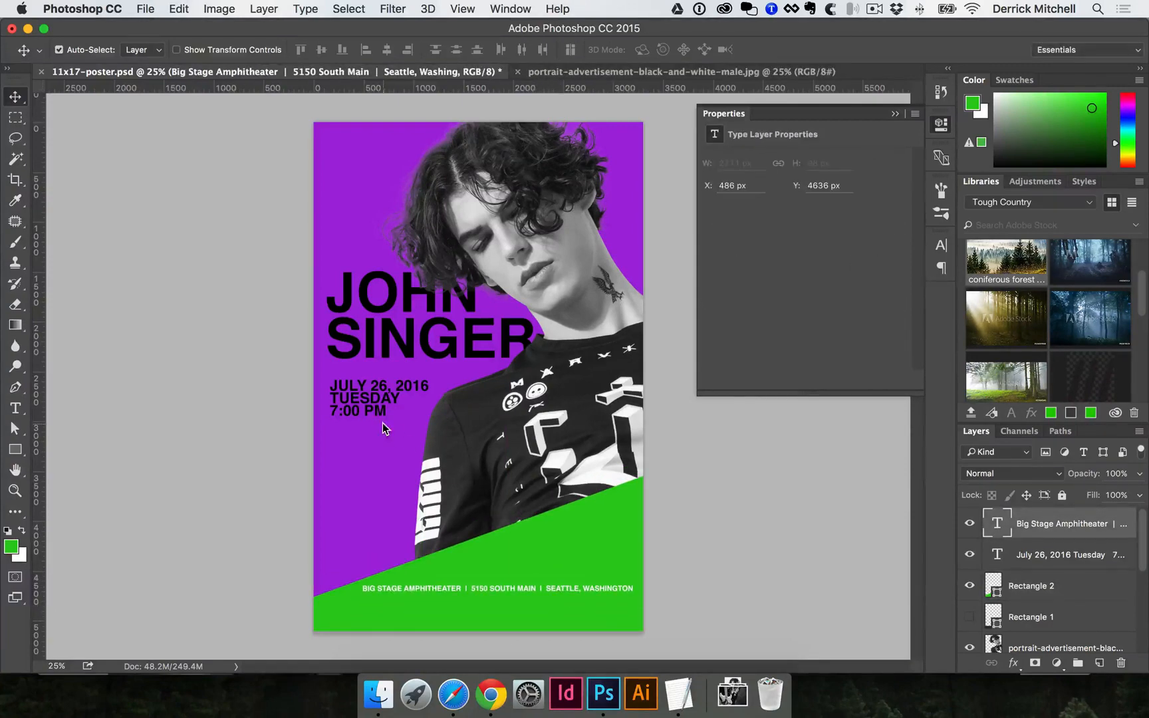
- Move the date text onto the green block above the venue line and right-align its lines
left_click_drag(373, 401, 568, 549)
double_click(568, 547)
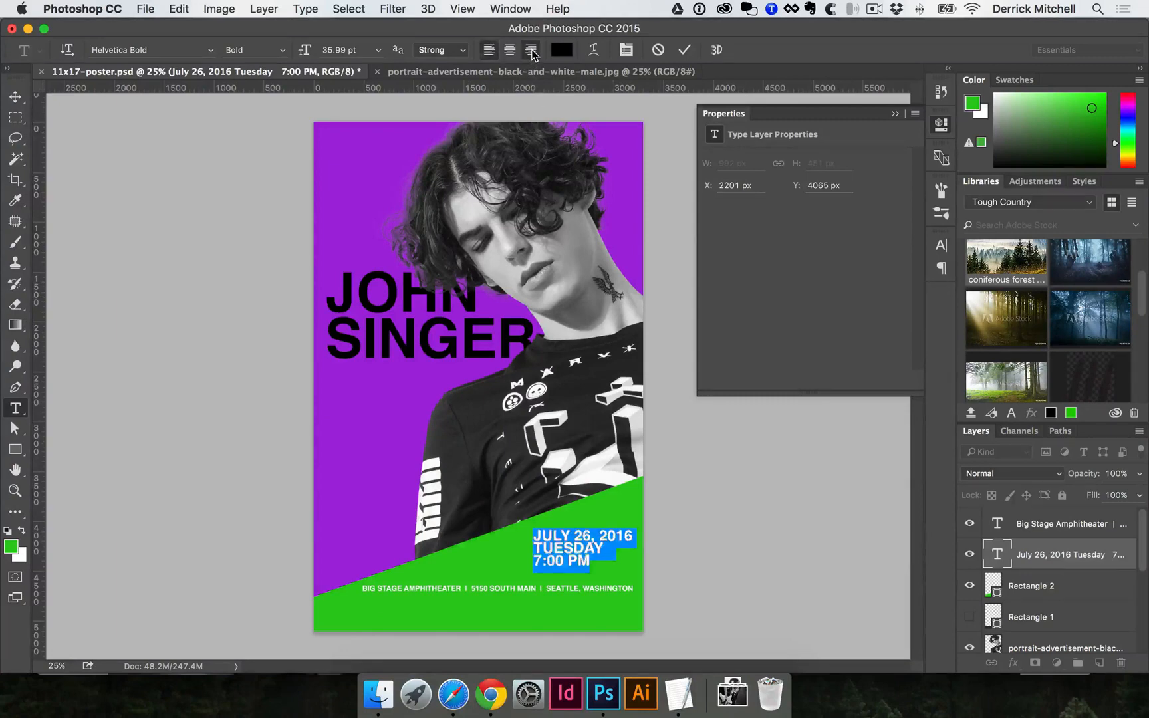
left_click(531, 49)
key("ctrl+Return")
key("v")
left_click_drag(450, 543, 557, 537)
- Join the day and time into one line, "Tuesday 7:00 PM", and move the date text near the poster's right edge
key("t")
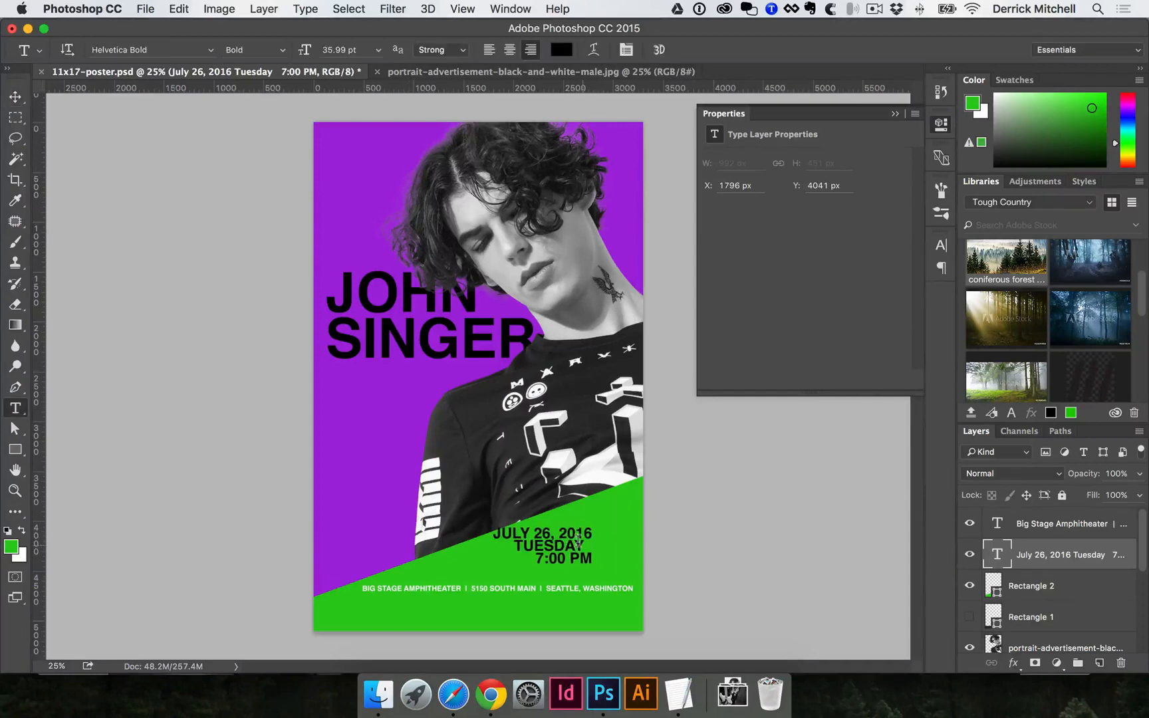
left_click(577, 540)
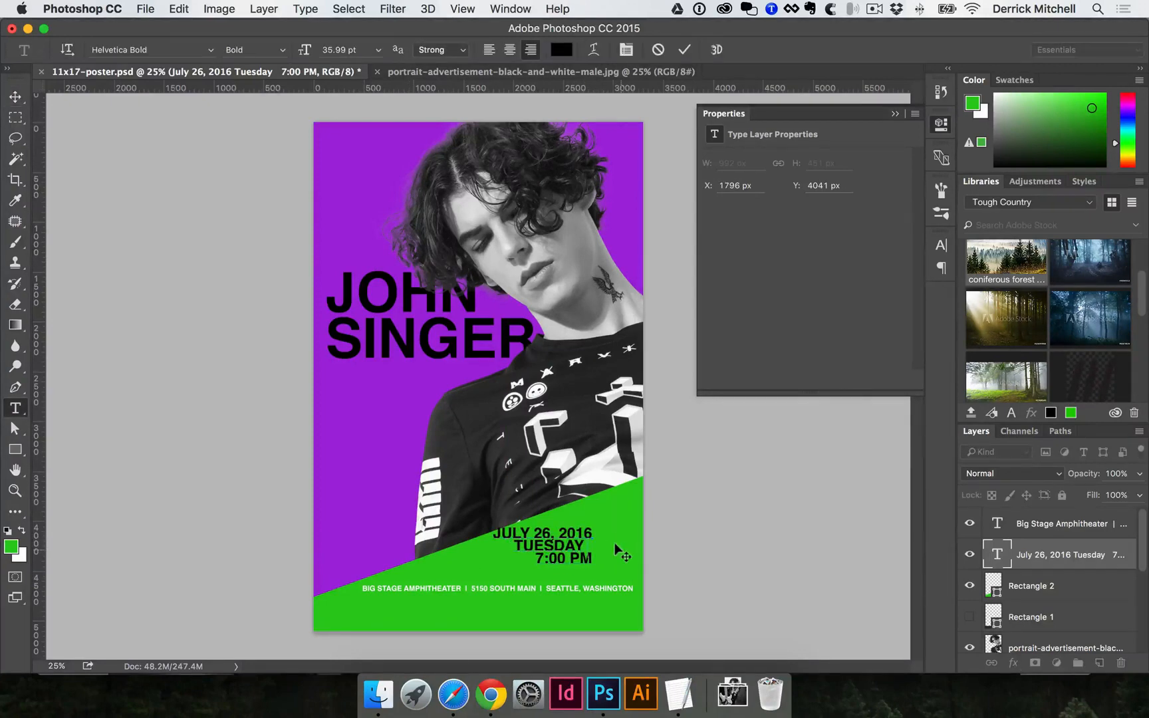
key("Delete")
key("super+Return")
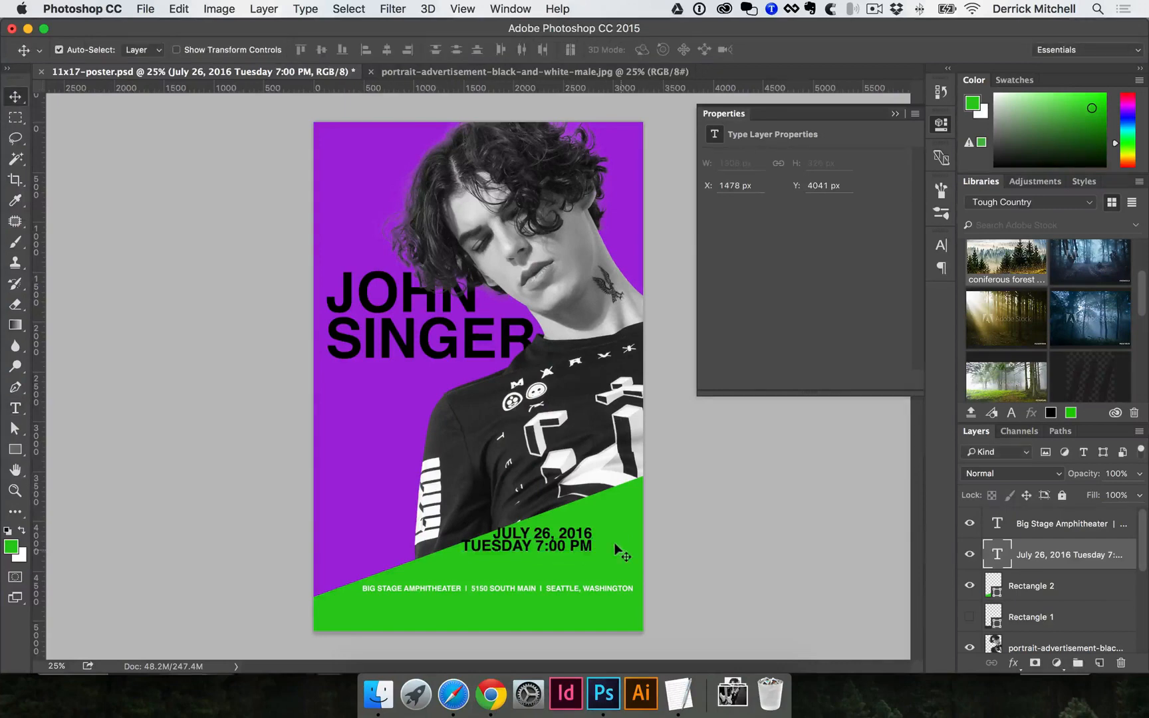
left_click_drag(562, 539, 605, 538)
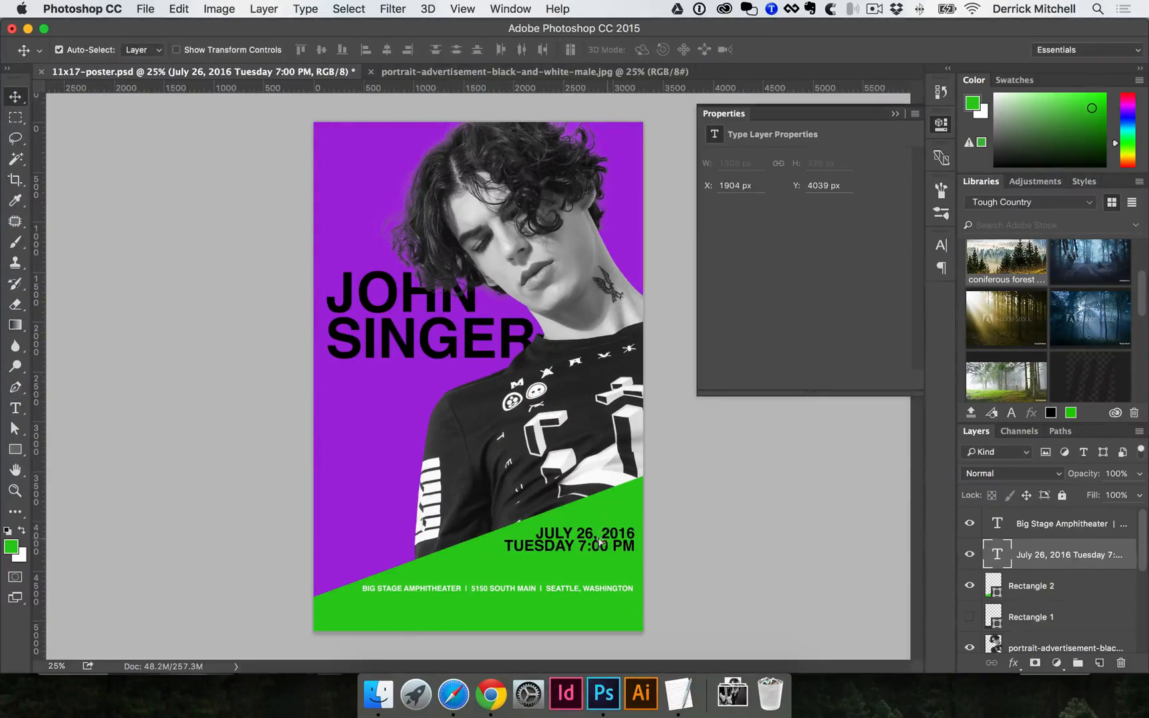
left_click_drag(599, 542, 588, 538)
- Break the venue line into three lines for venue, street and city, replacing the vertical separators with line breaks
double_click(592, 587)
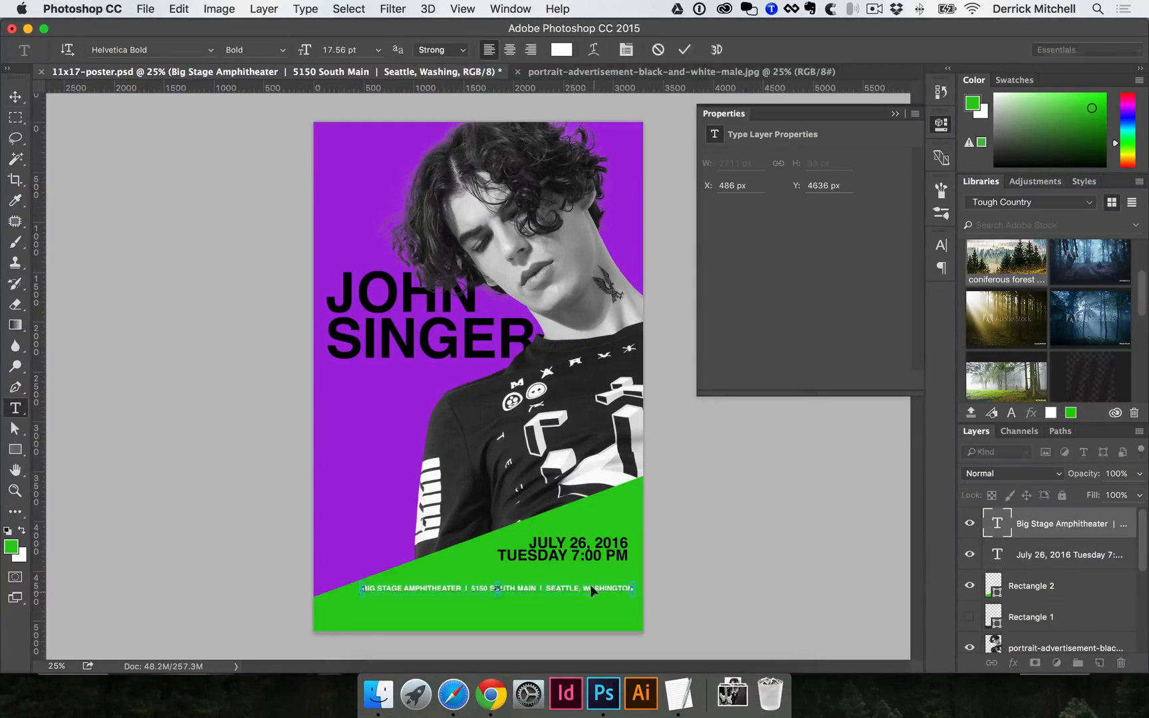
key("super+Return")
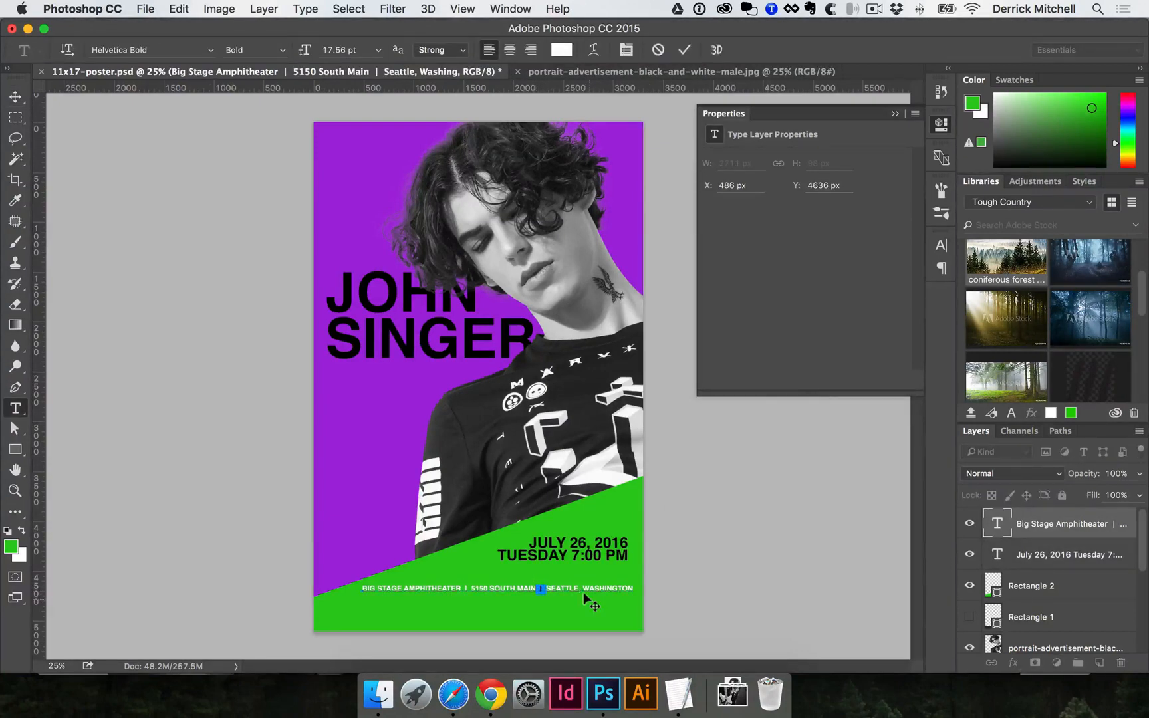
key("Return")
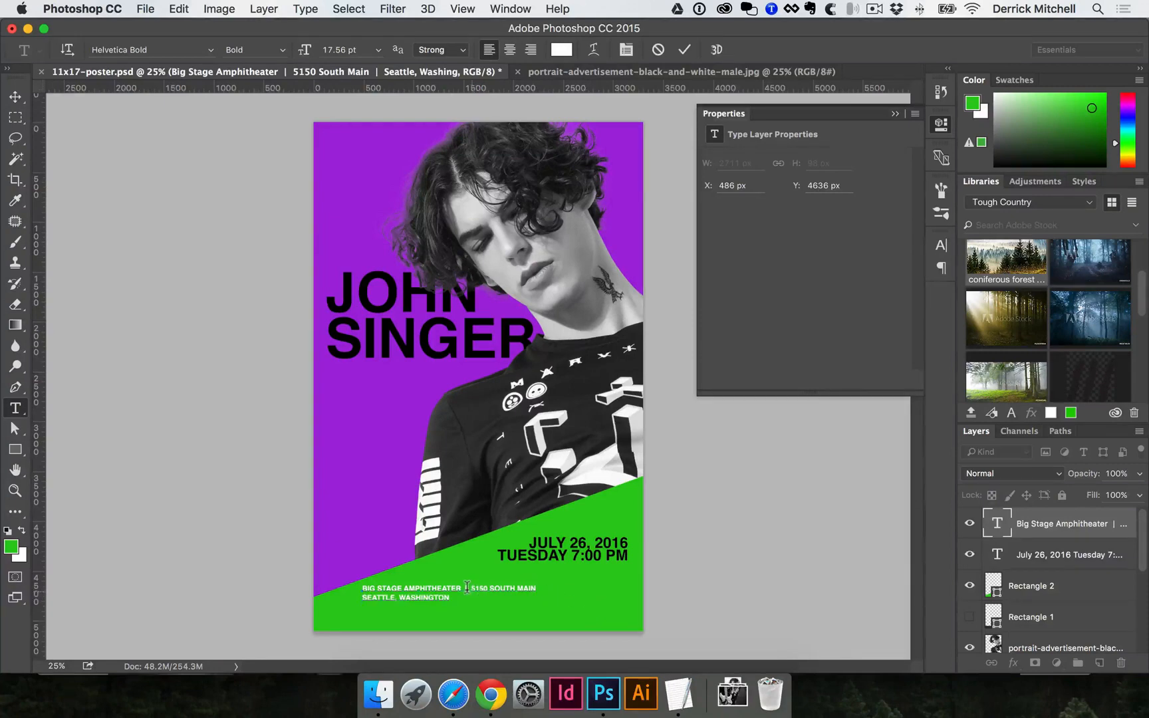
key("Return")
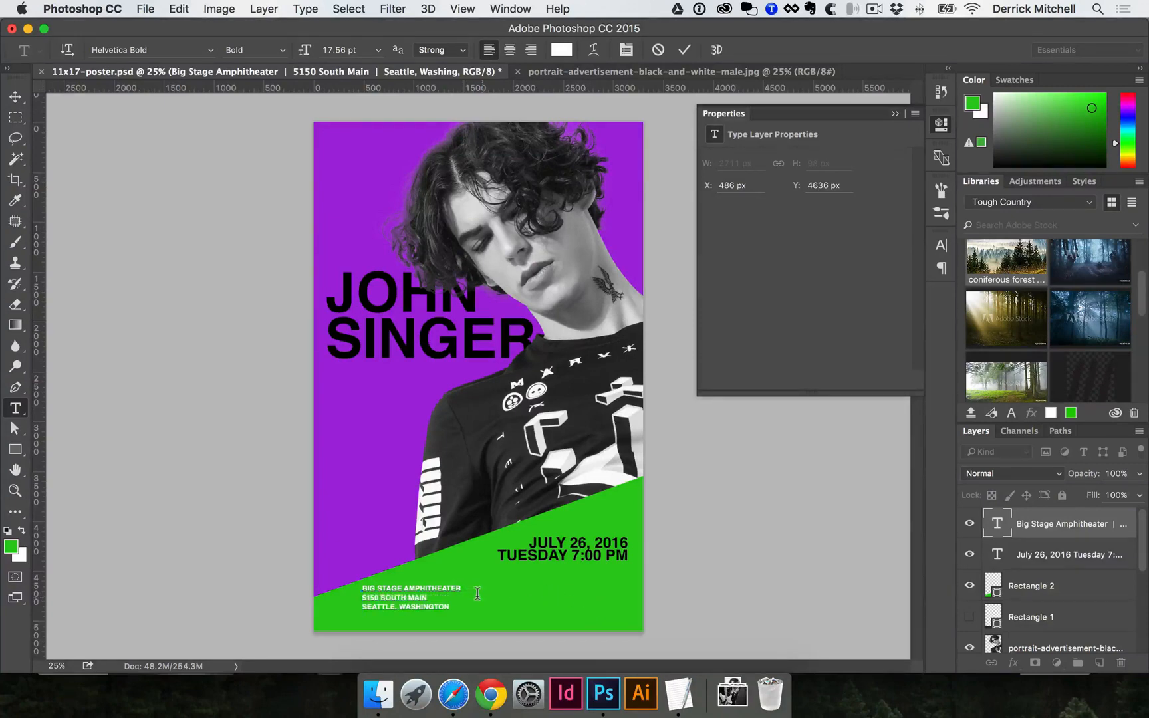
- Right-align the venue text and move it beneath the date text, to about X 2103, Y 4649 px
key("super+a")
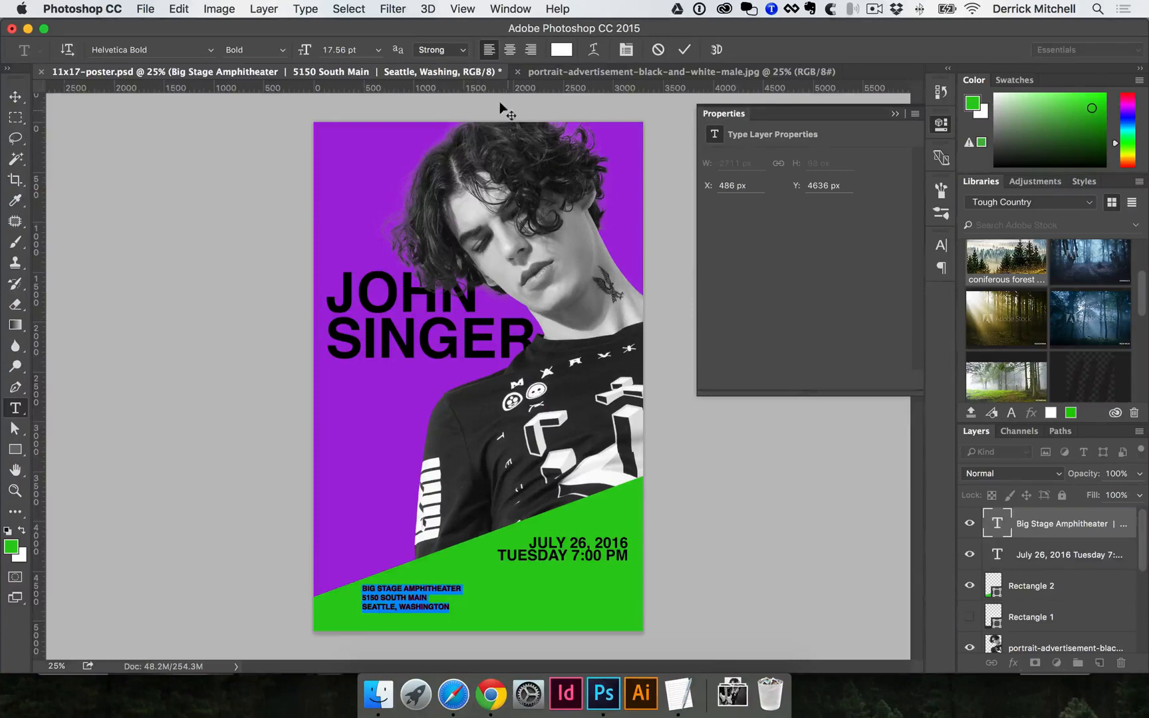
left_click(532, 51)
key("super+Return")
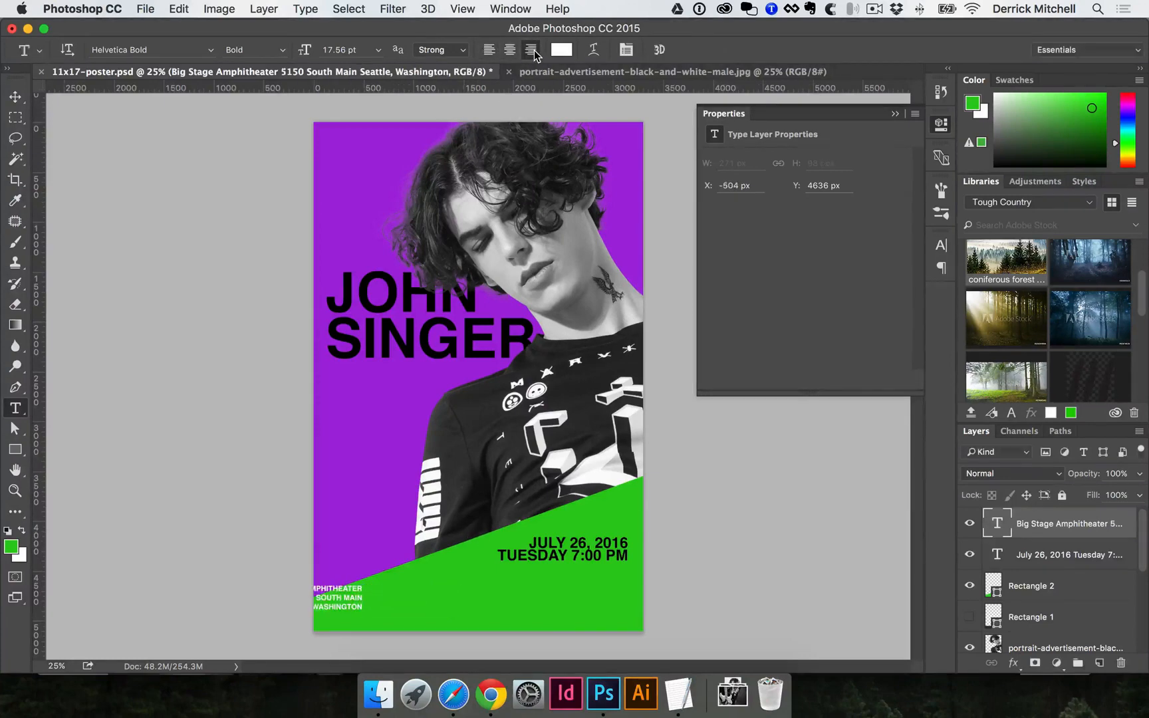
key("v")
left_click_drag(341, 597, 604, 600)
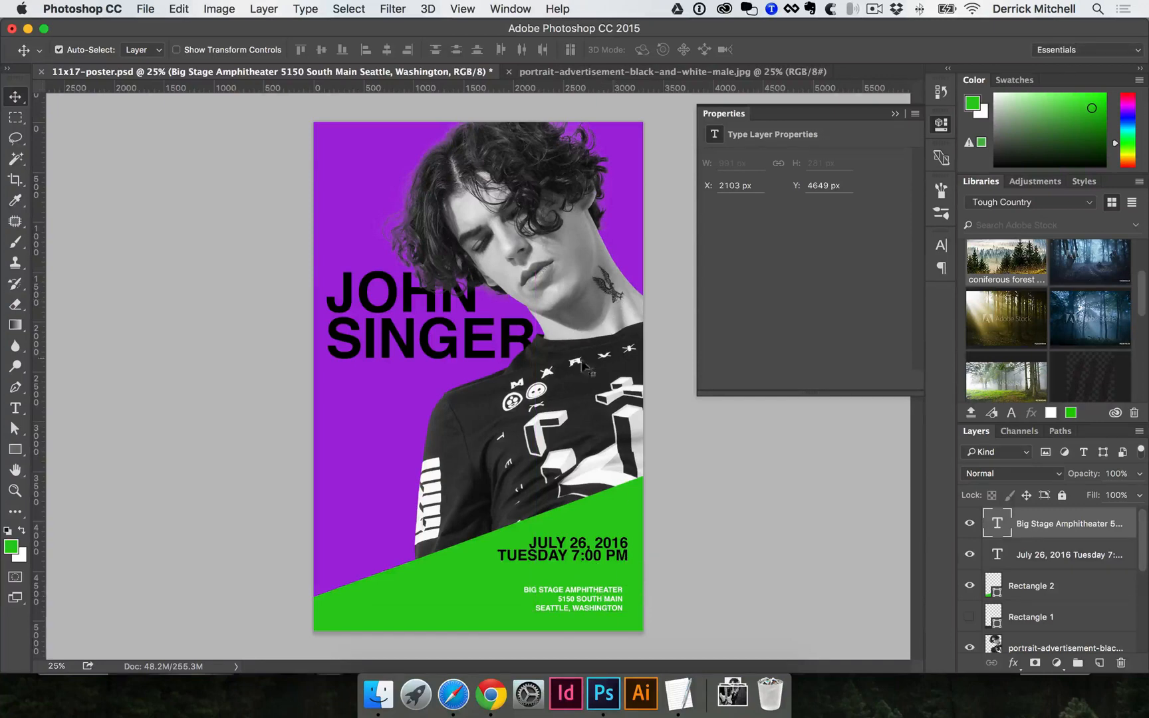
- Move the venue text closer to the date text, to about X 2037, Y 4580 px
key("super+plus")
left_click_drag(672, 563, 536, 472)
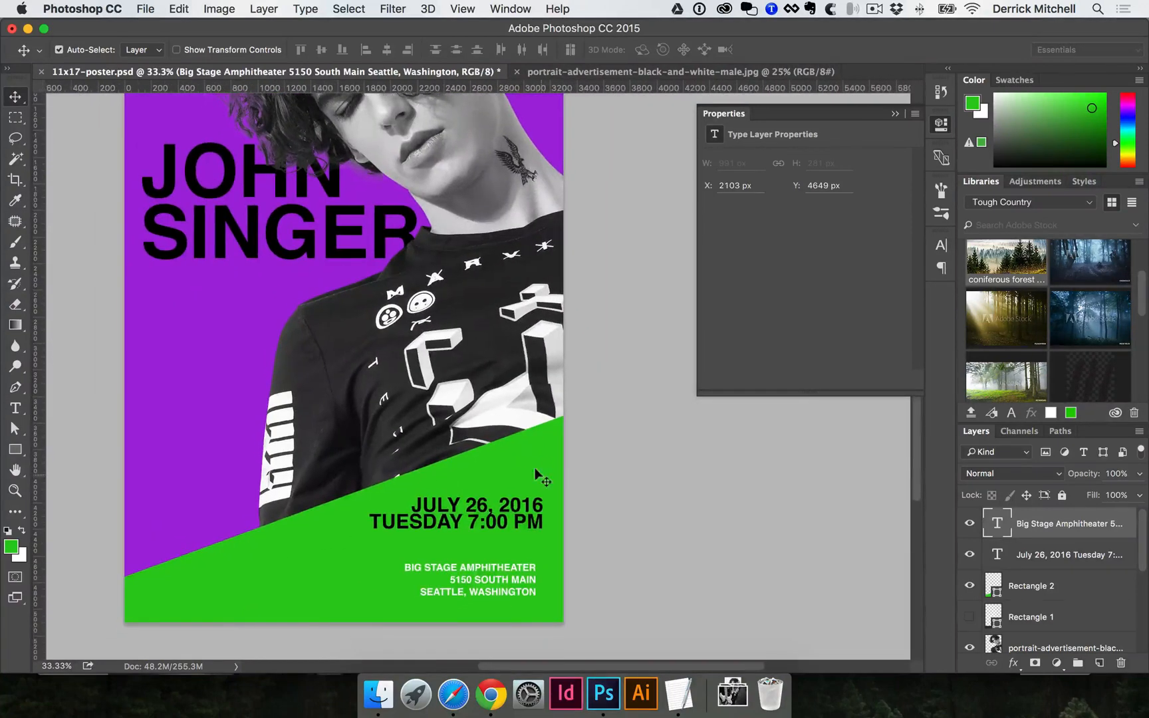
left_click(530, 491)
left_click(526, 503)
left_click_drag(522, 567, 514, 558)
scroll(278, 281, "left", 3)
scroll(277, 281, "up", 2)
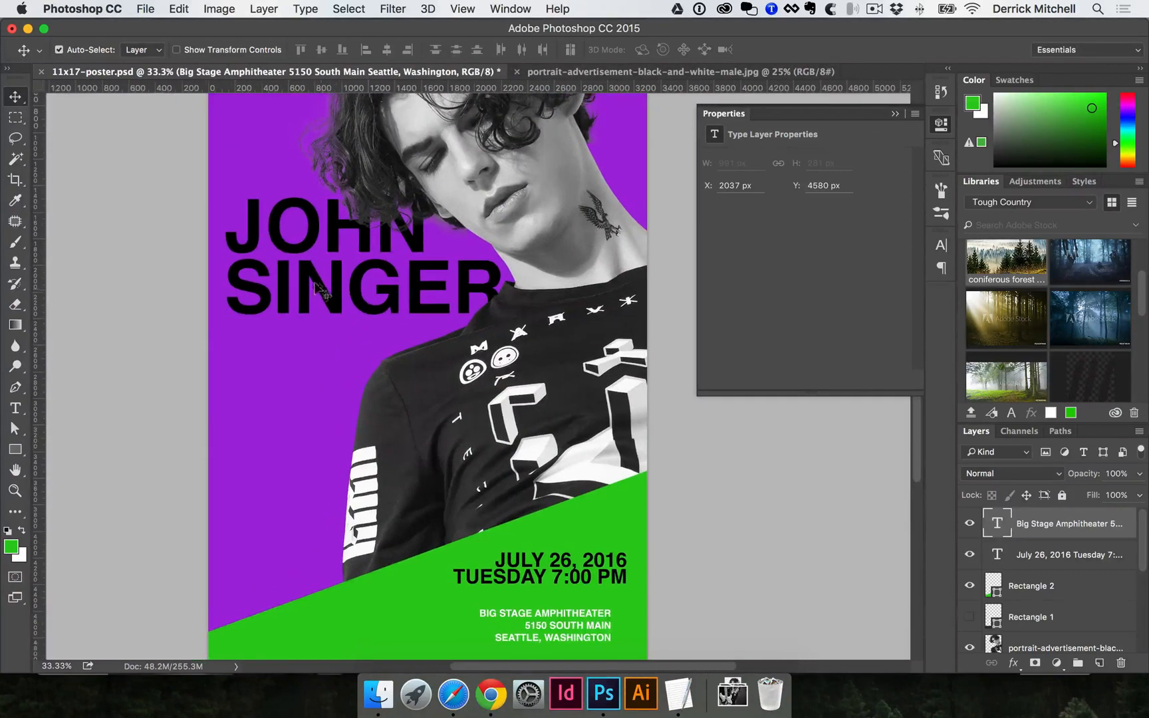
- Move the large artist-name title slightly lower on the purple background, to about X 119, Y 1519 px
left_click_drag(314, 281, 289, 244)
scroll(432, 447, "right", 3)
scroll(432, 446, "down", 2)
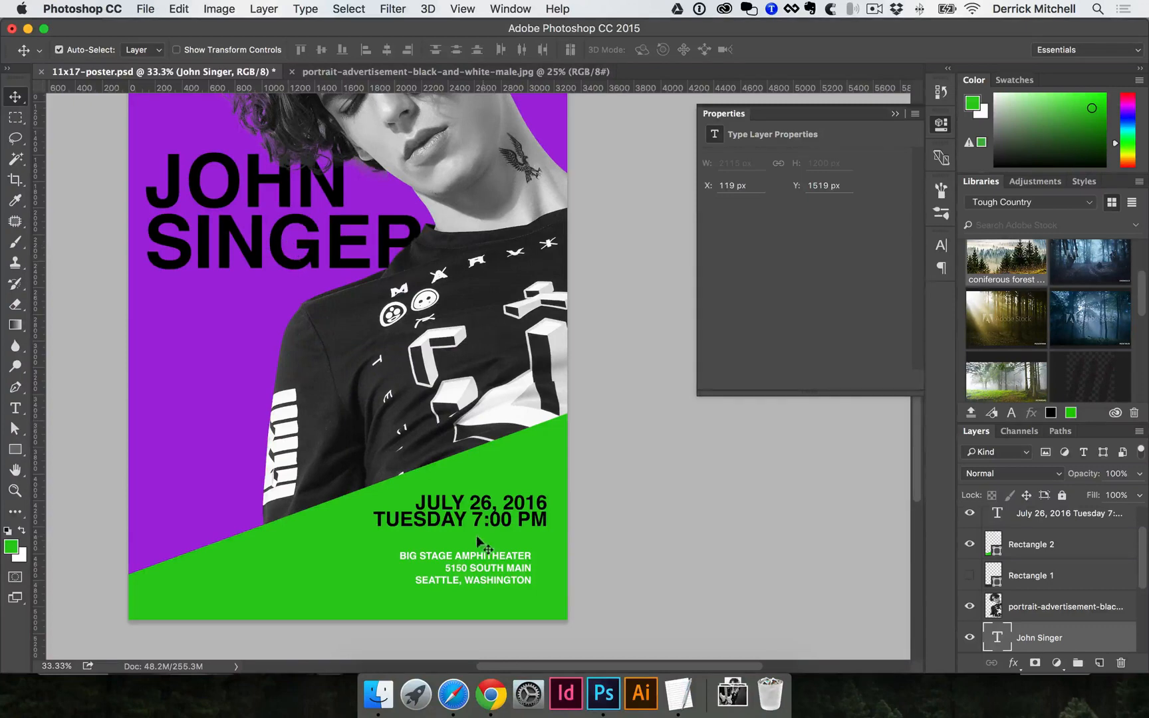
- Hide the rulers and show them again, leaving the date text selected
left_click(456, 506)
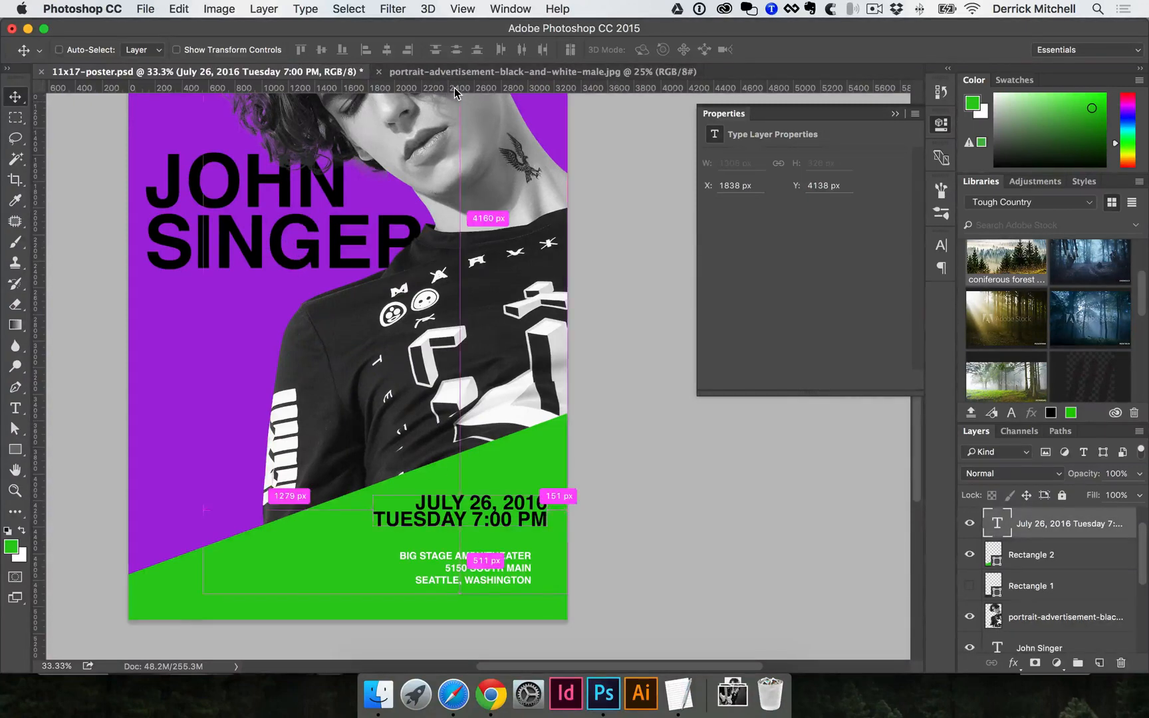
key("super+0")
left_click(464, 9)
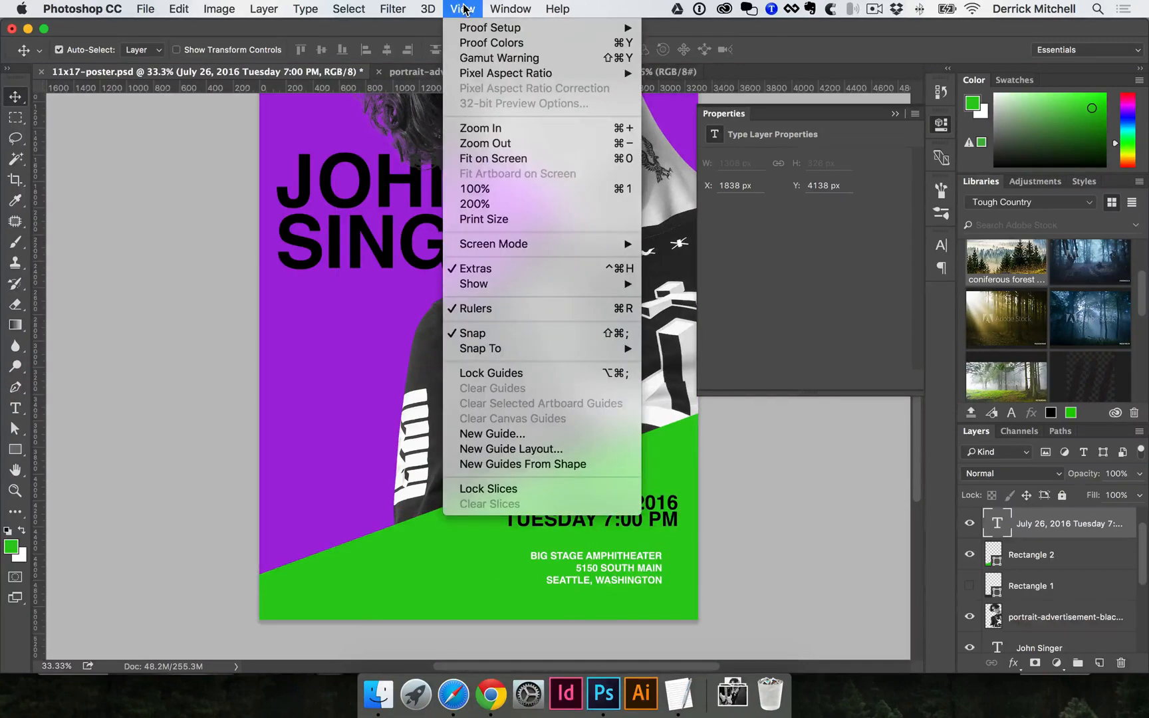
left_click(483, 310)
scroll(426, 278, "right", 5)
left_click(479, 489)
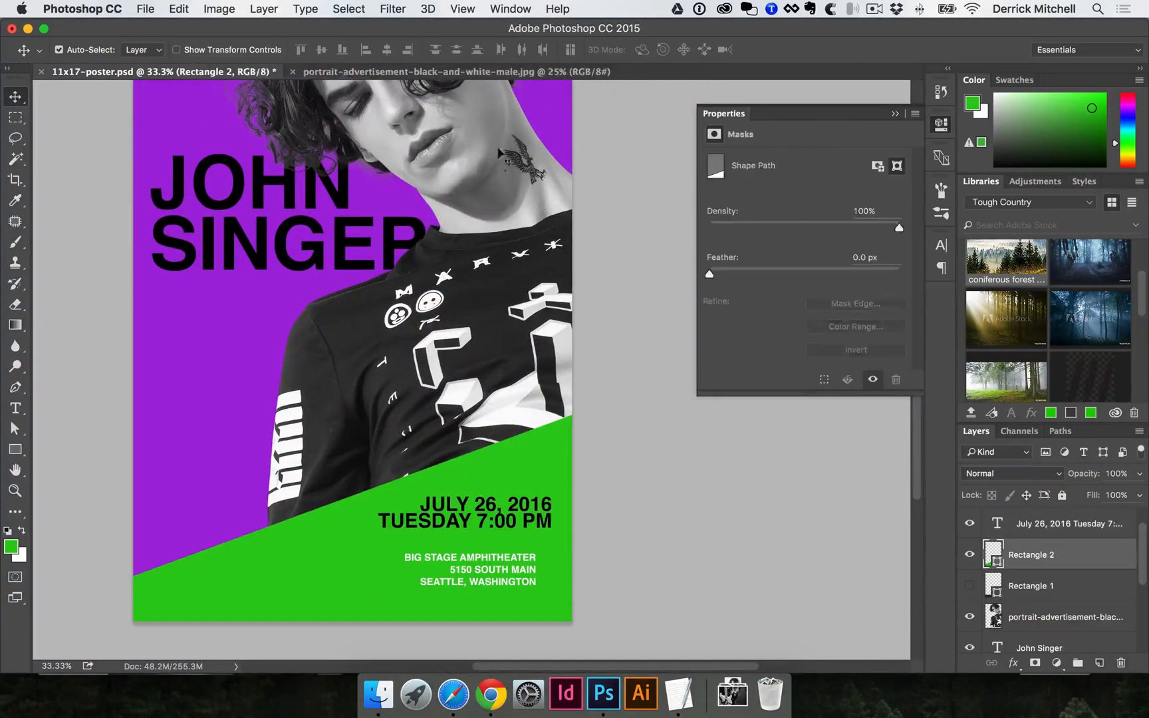
left_click(472, 505)
key("super+r")
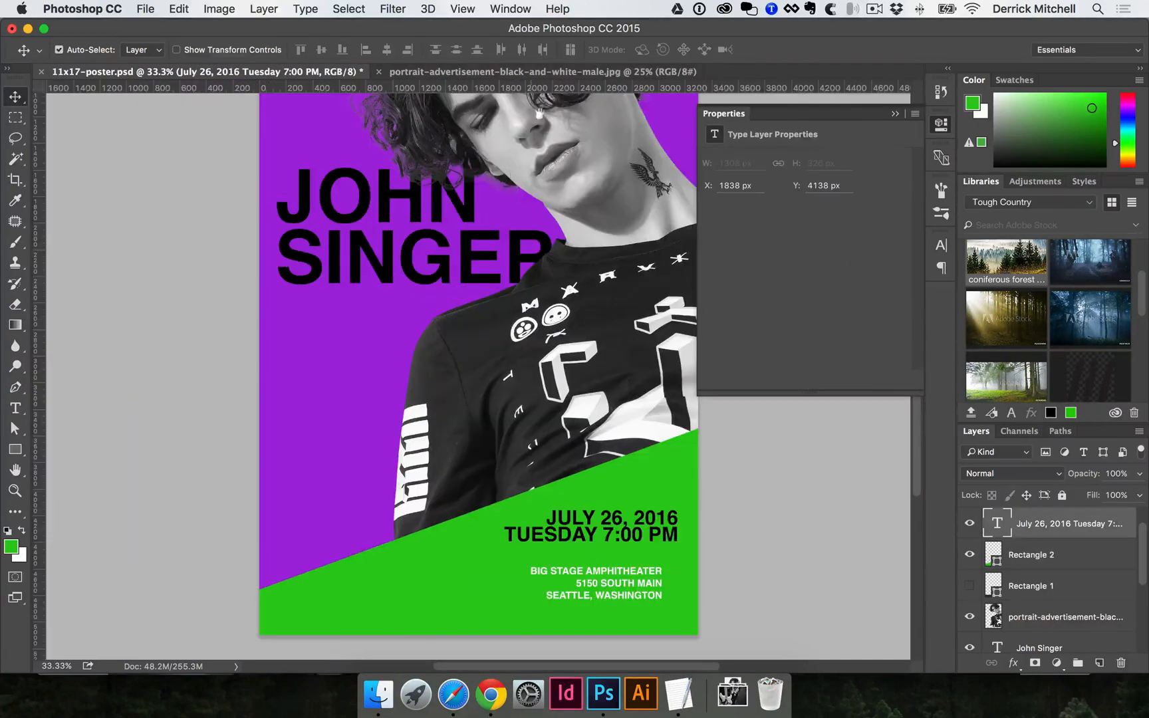
- Add a horizontal guide just above the date text and a vertical guide along the date text's right edge
scroll(539, 113, "right", 3)
left_click_drag(489, 90, 541, 456)
scroll(541, 456, "left", 2)
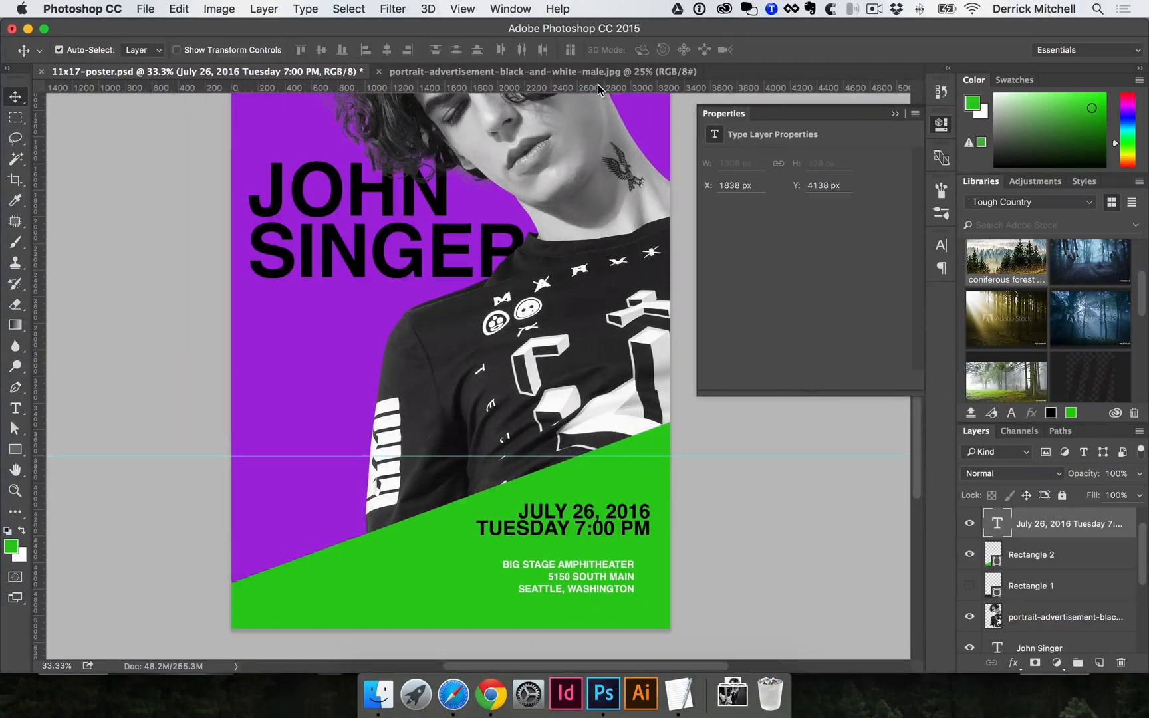
double_click(598, 86)
left_click(901, 188)
left_click_drag(629, 84, 650, 251)
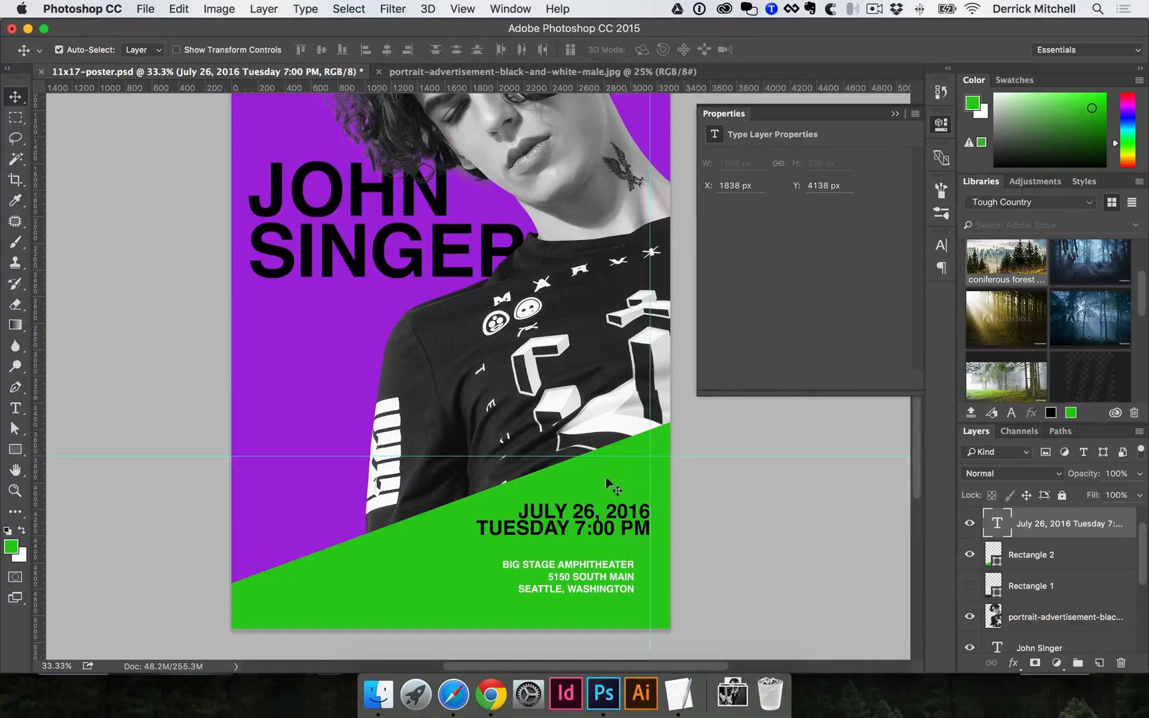
- Align the venue text's right edge with the vertical guide, at about X 2149, Y 4540 px, and hide the guides
left_click(632, 535, "super")
left_click_drag(610, 586, 590, 545)
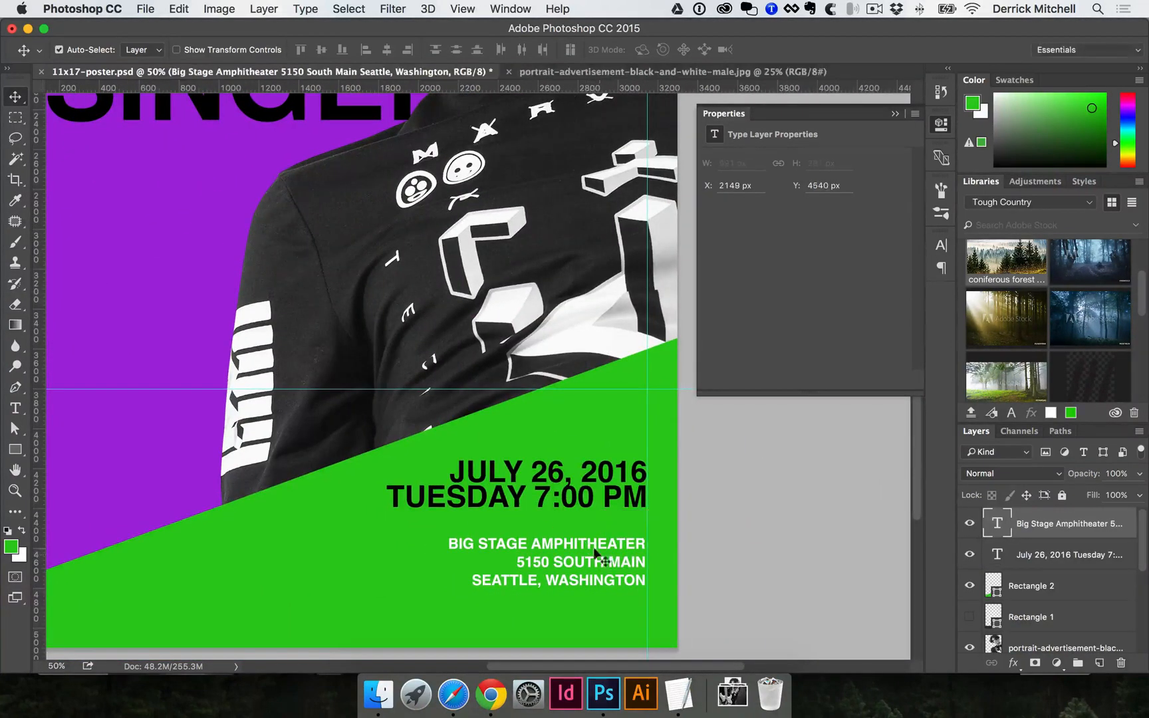
left_click(530, 469, "alt+super")
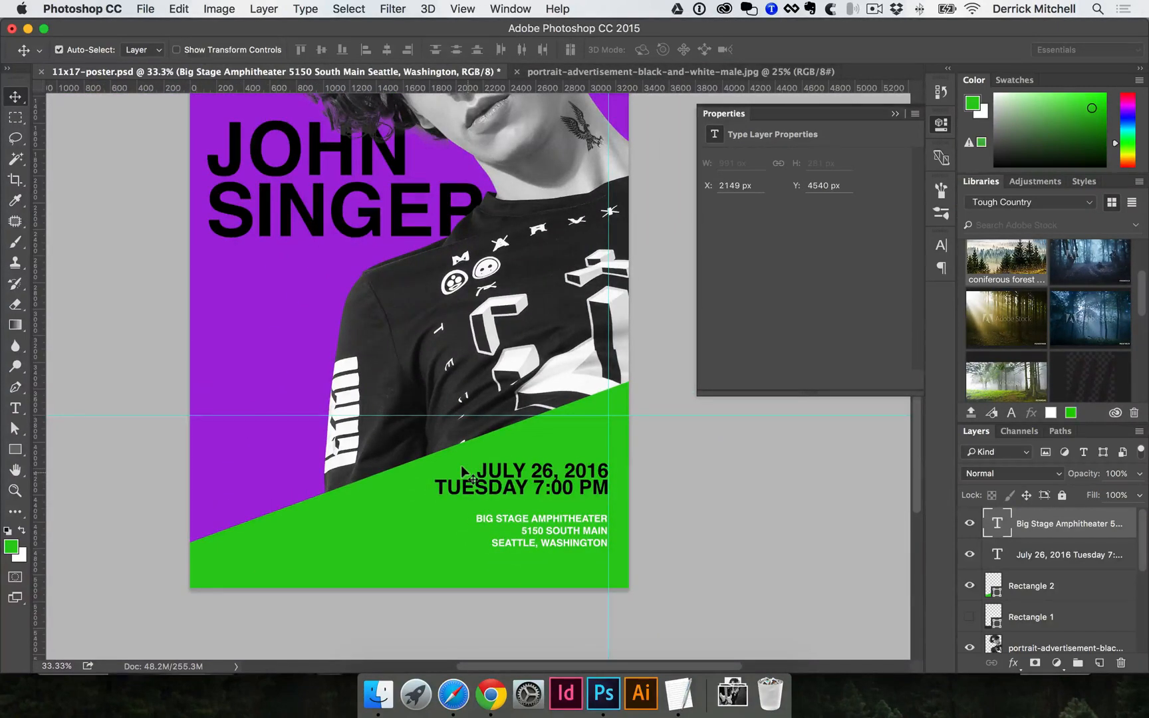
left_click(400, 502)
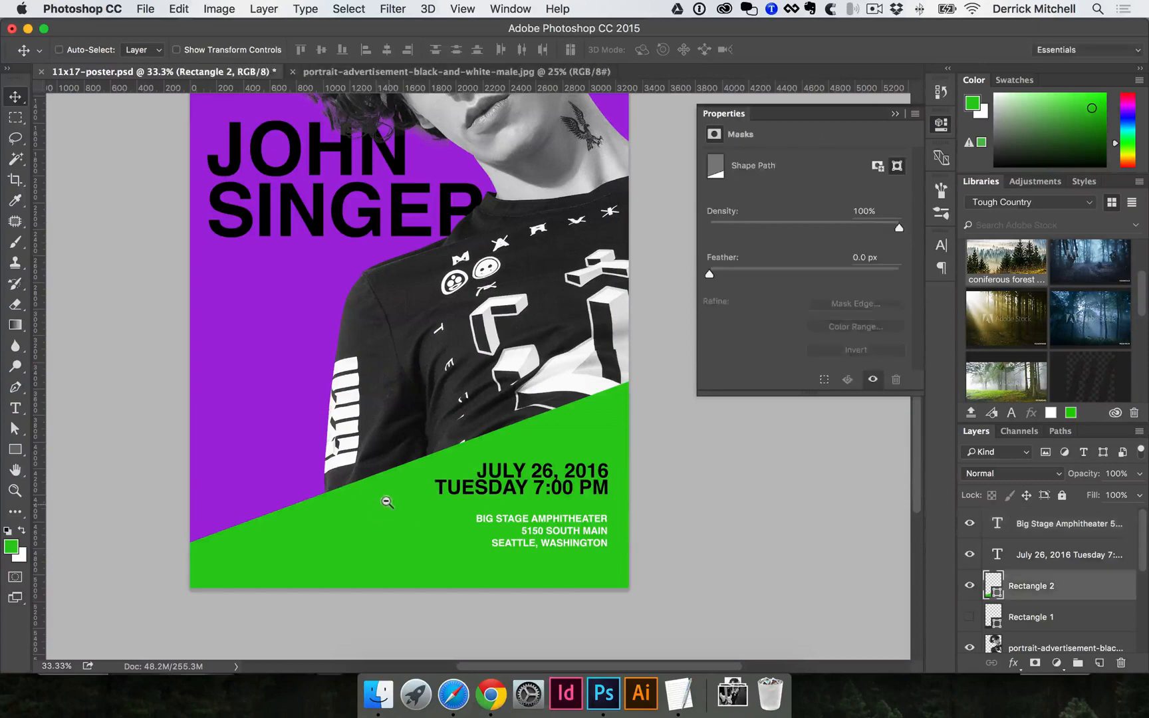
key("super+minus")
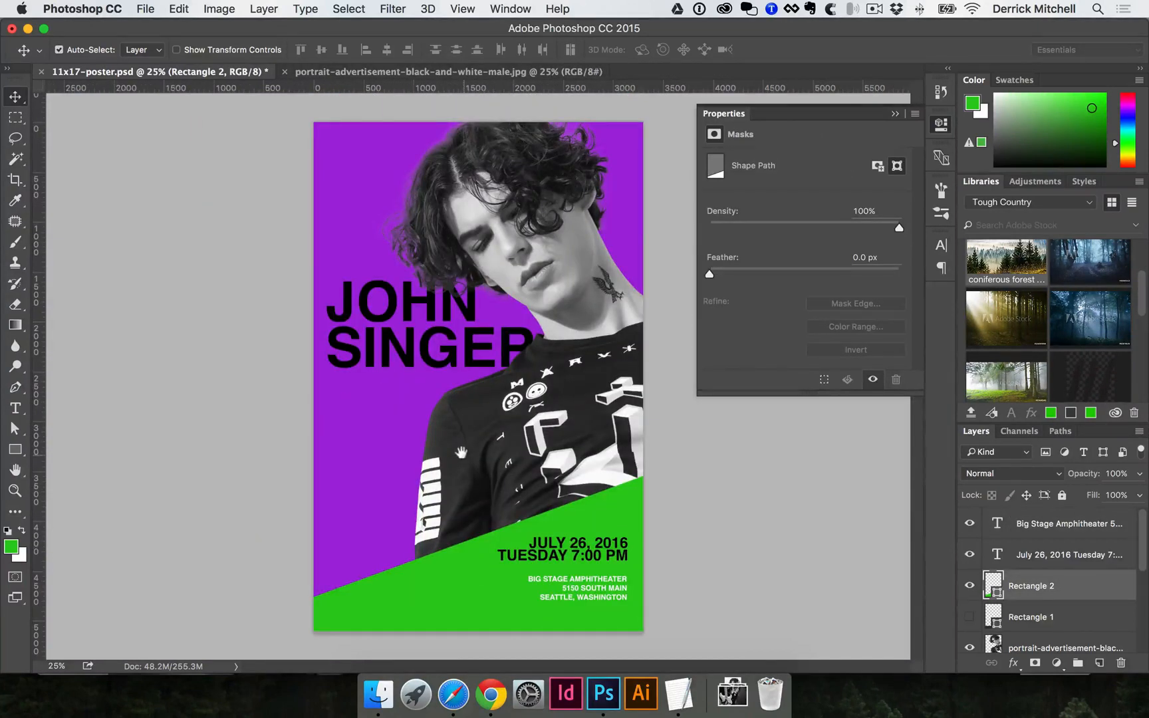